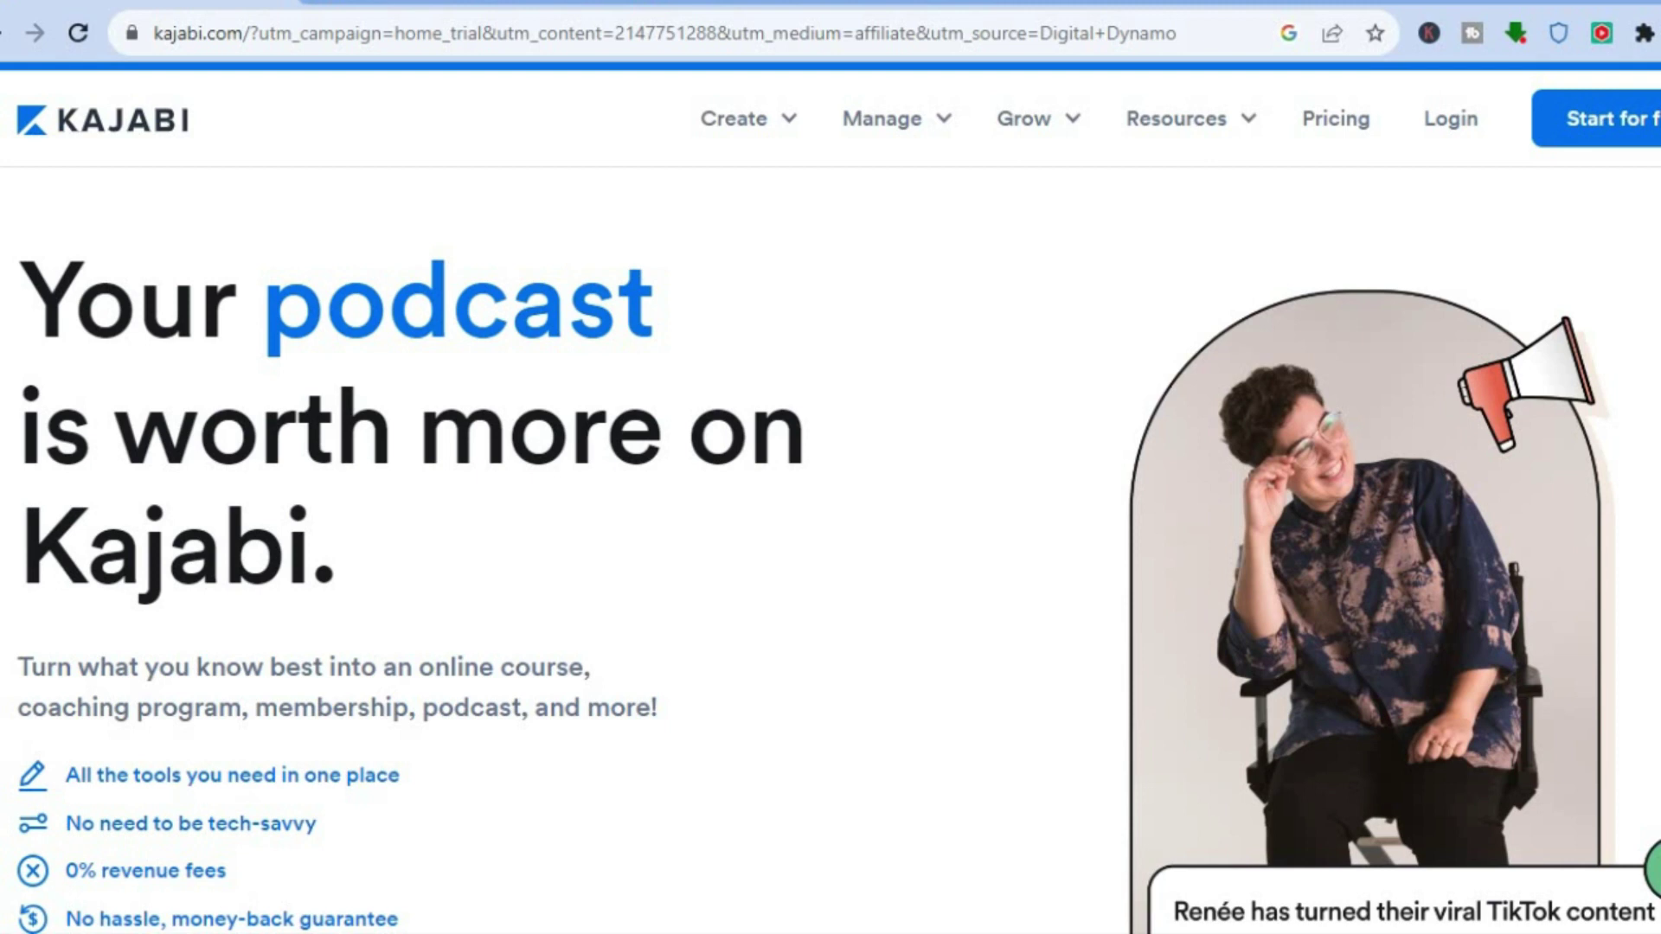
Look through the Kajabi home page, covering its benefits, creator statistics, AI tools and the Create section.
scroll(830, 519, down, 1)
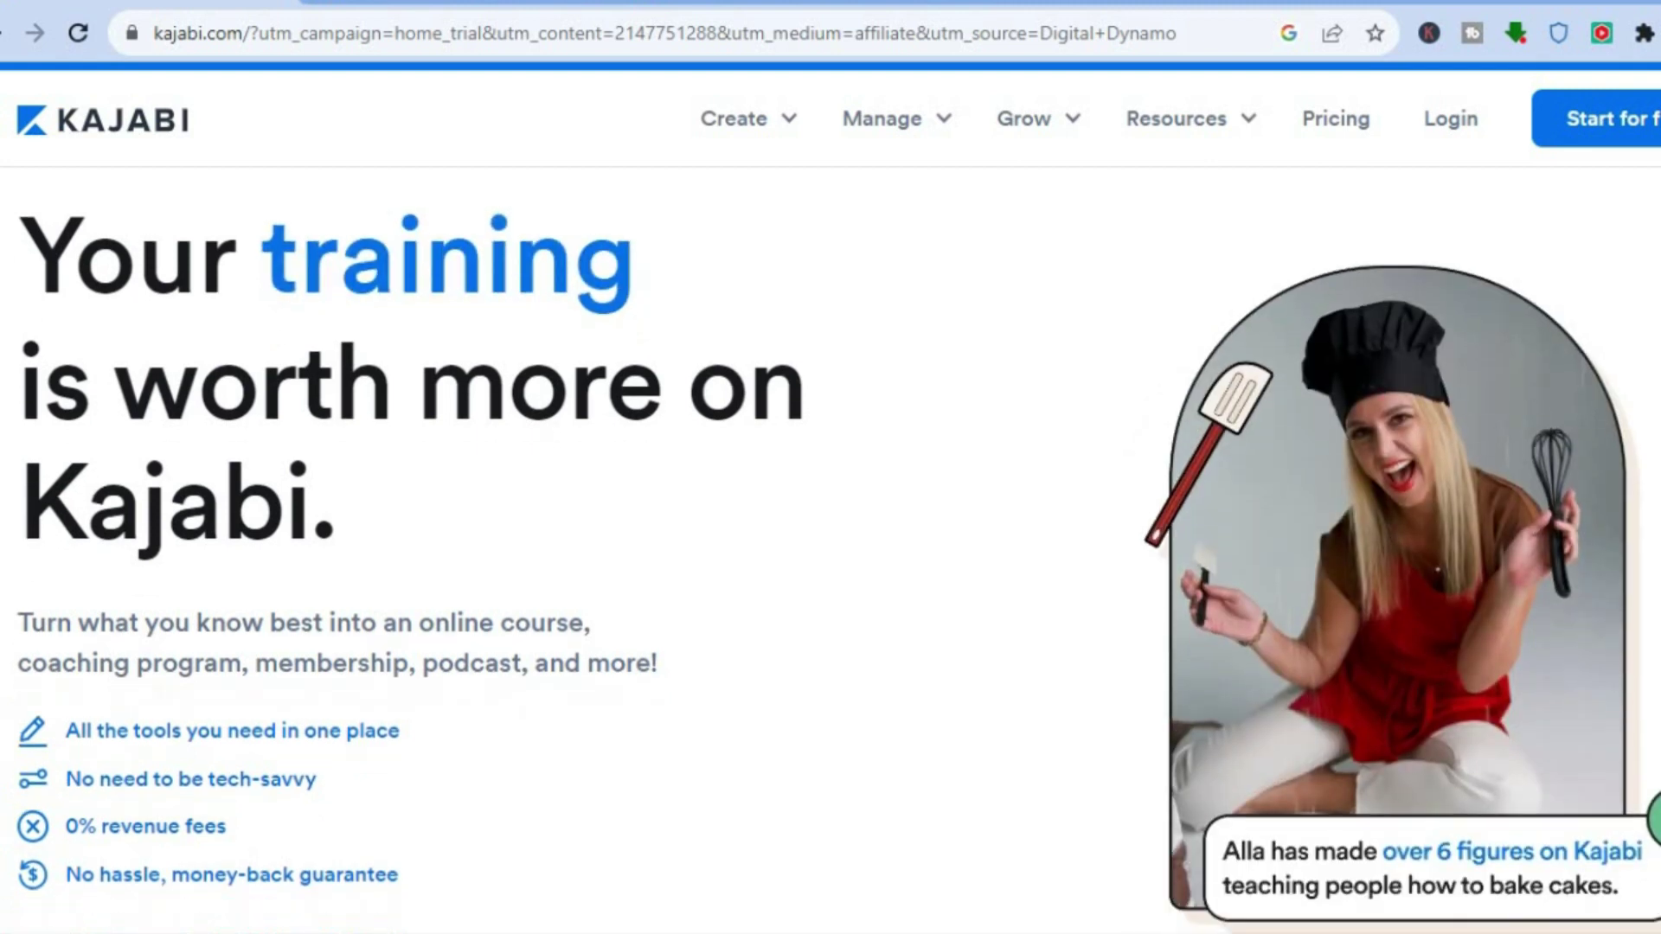
scroll(830, 519, down, 3)
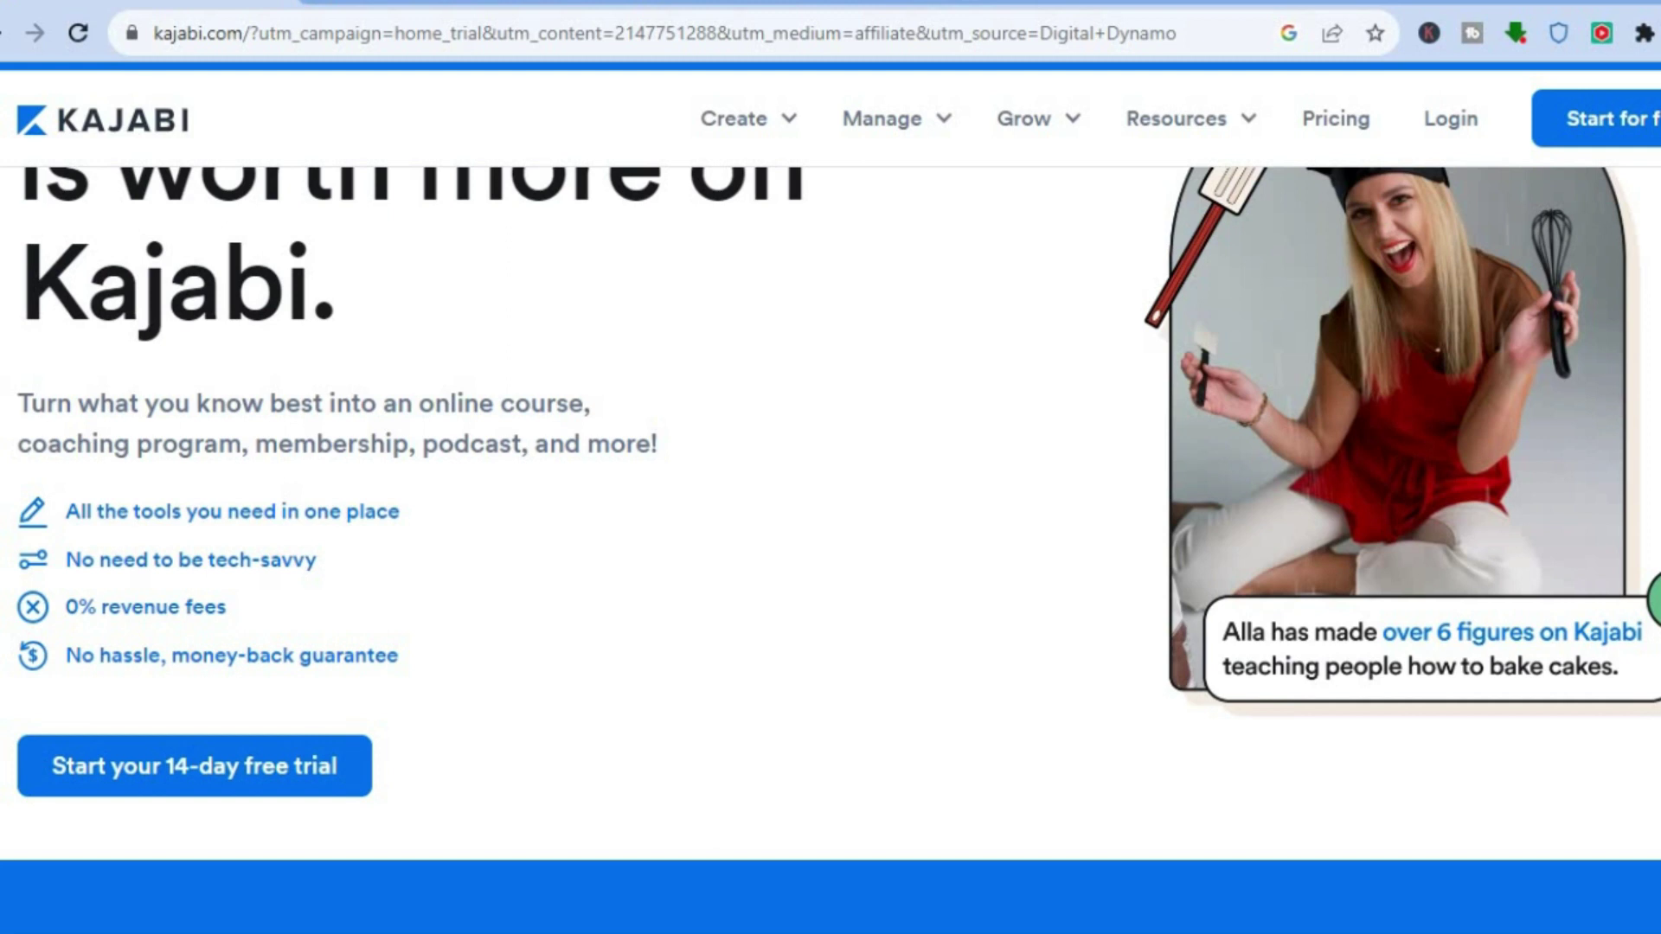
scroll(830, 519, down, 3)
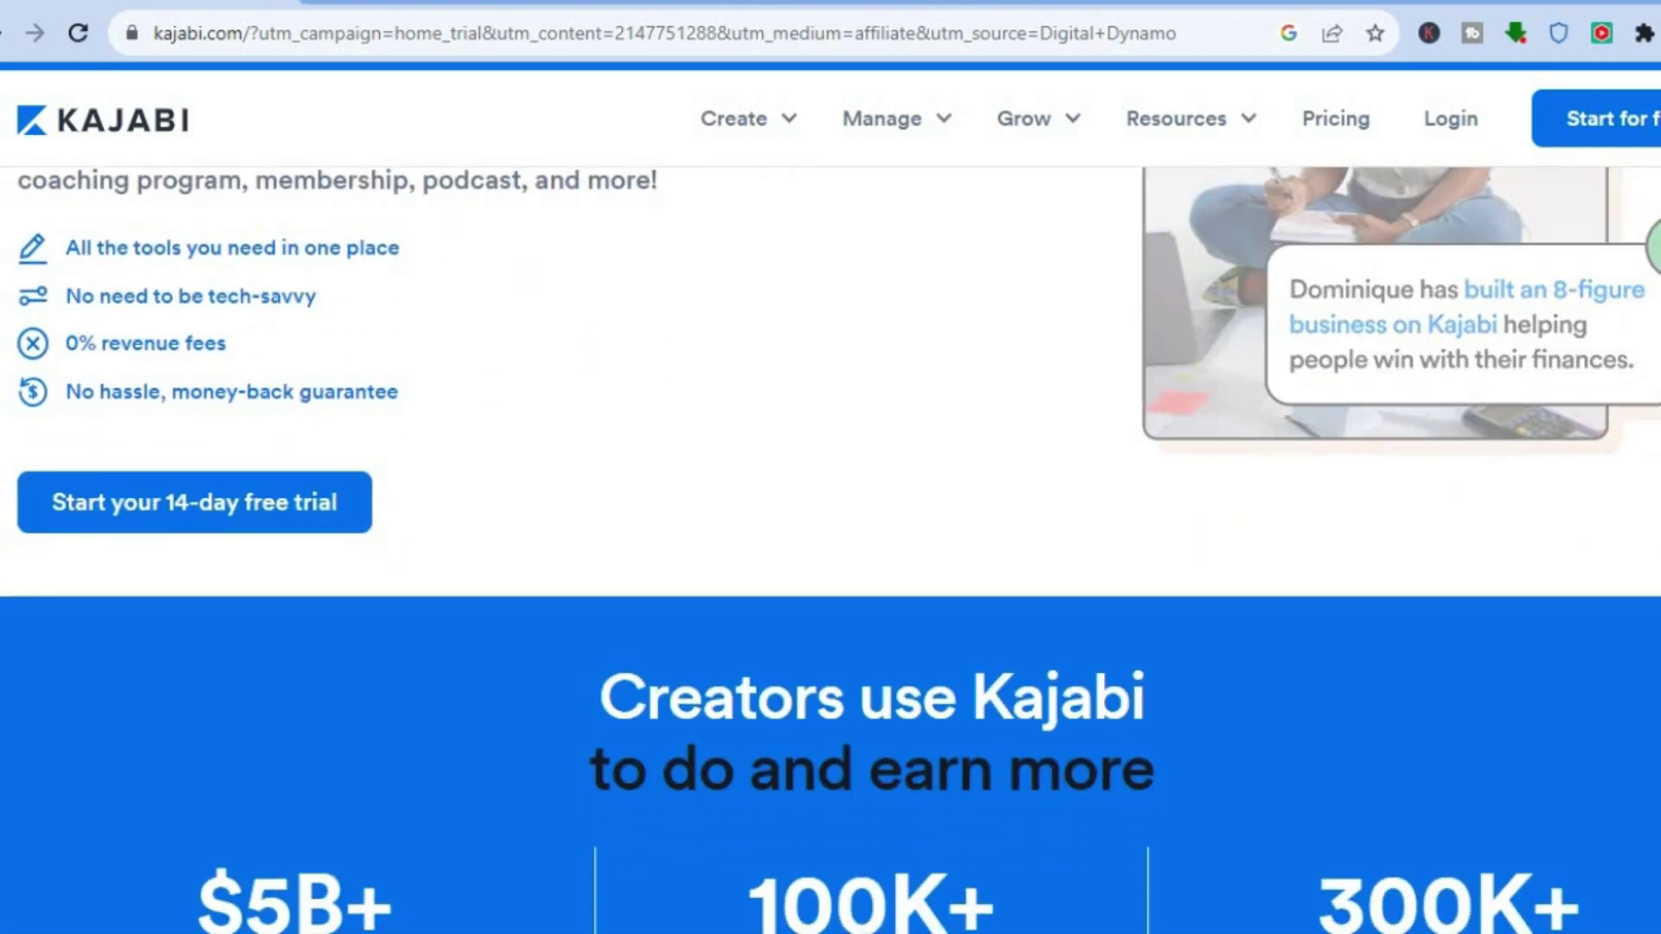
scroll(830, 550, down, 7)
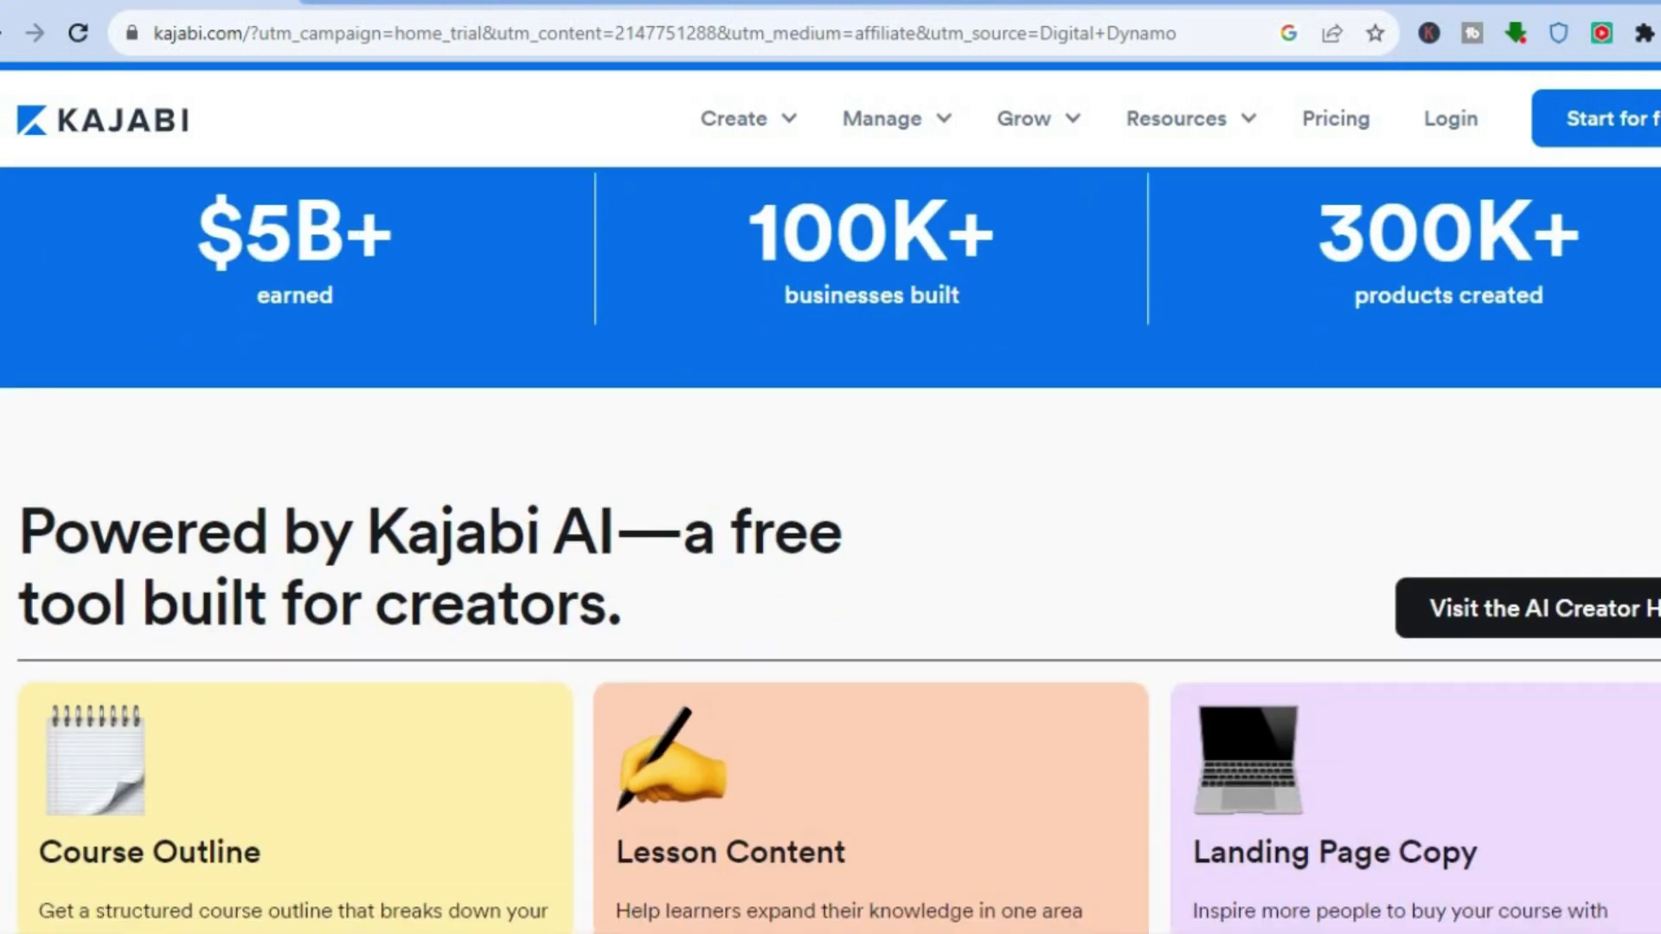
scroll(830, 550, down, 7)
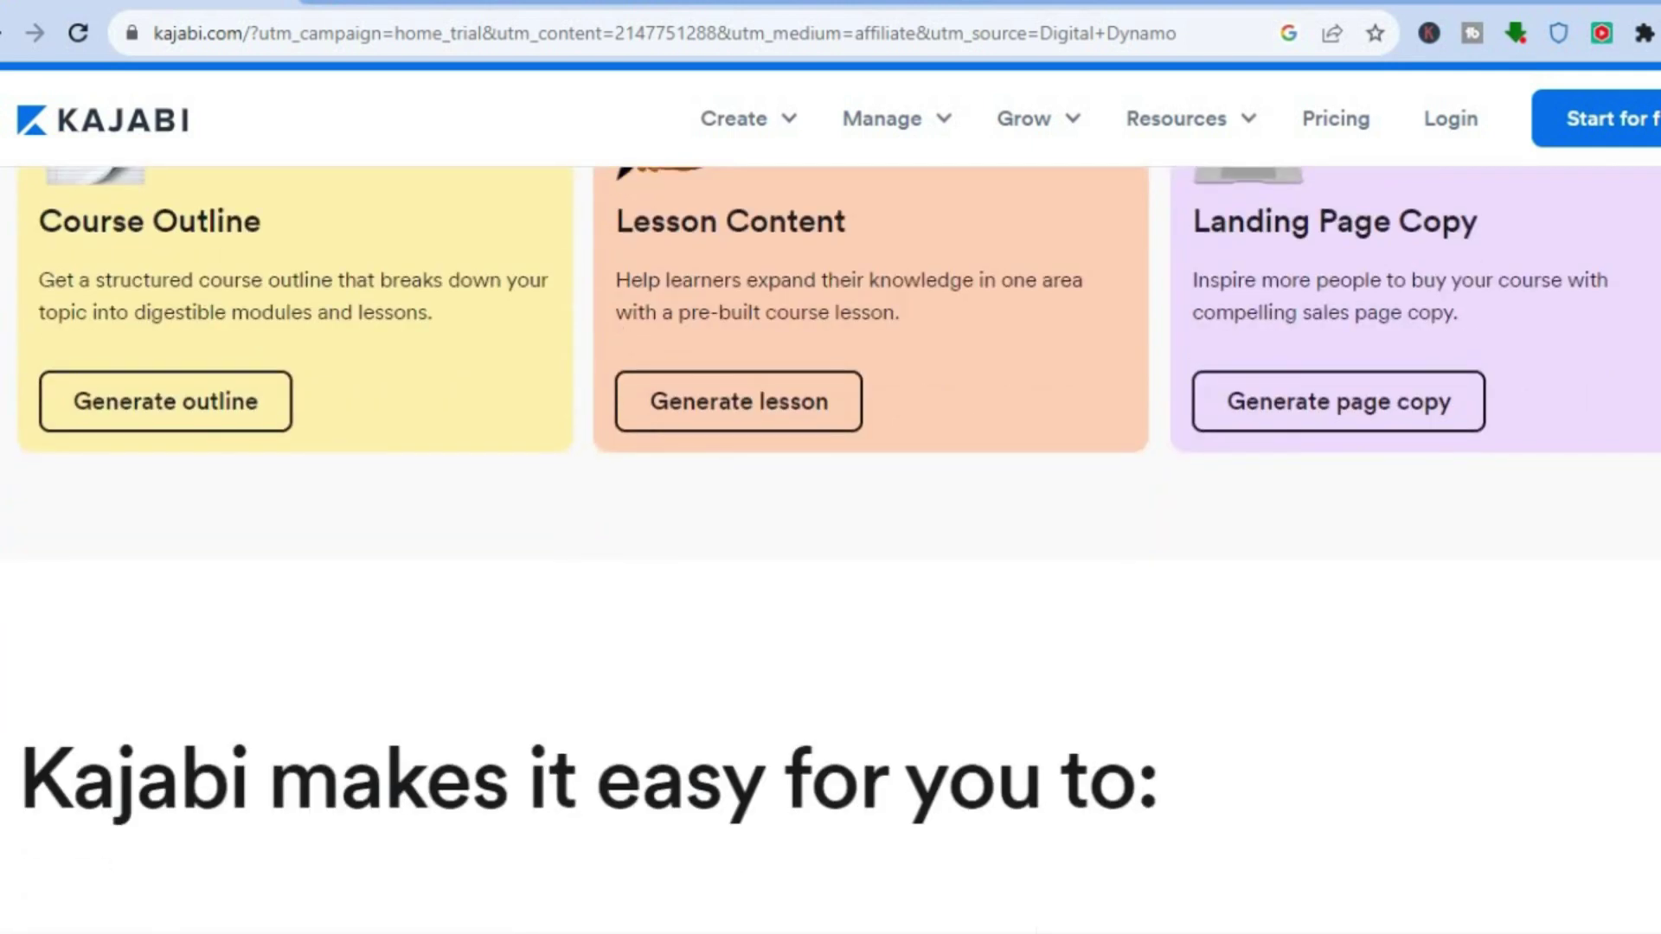
scroll(830, 550, down, 6)
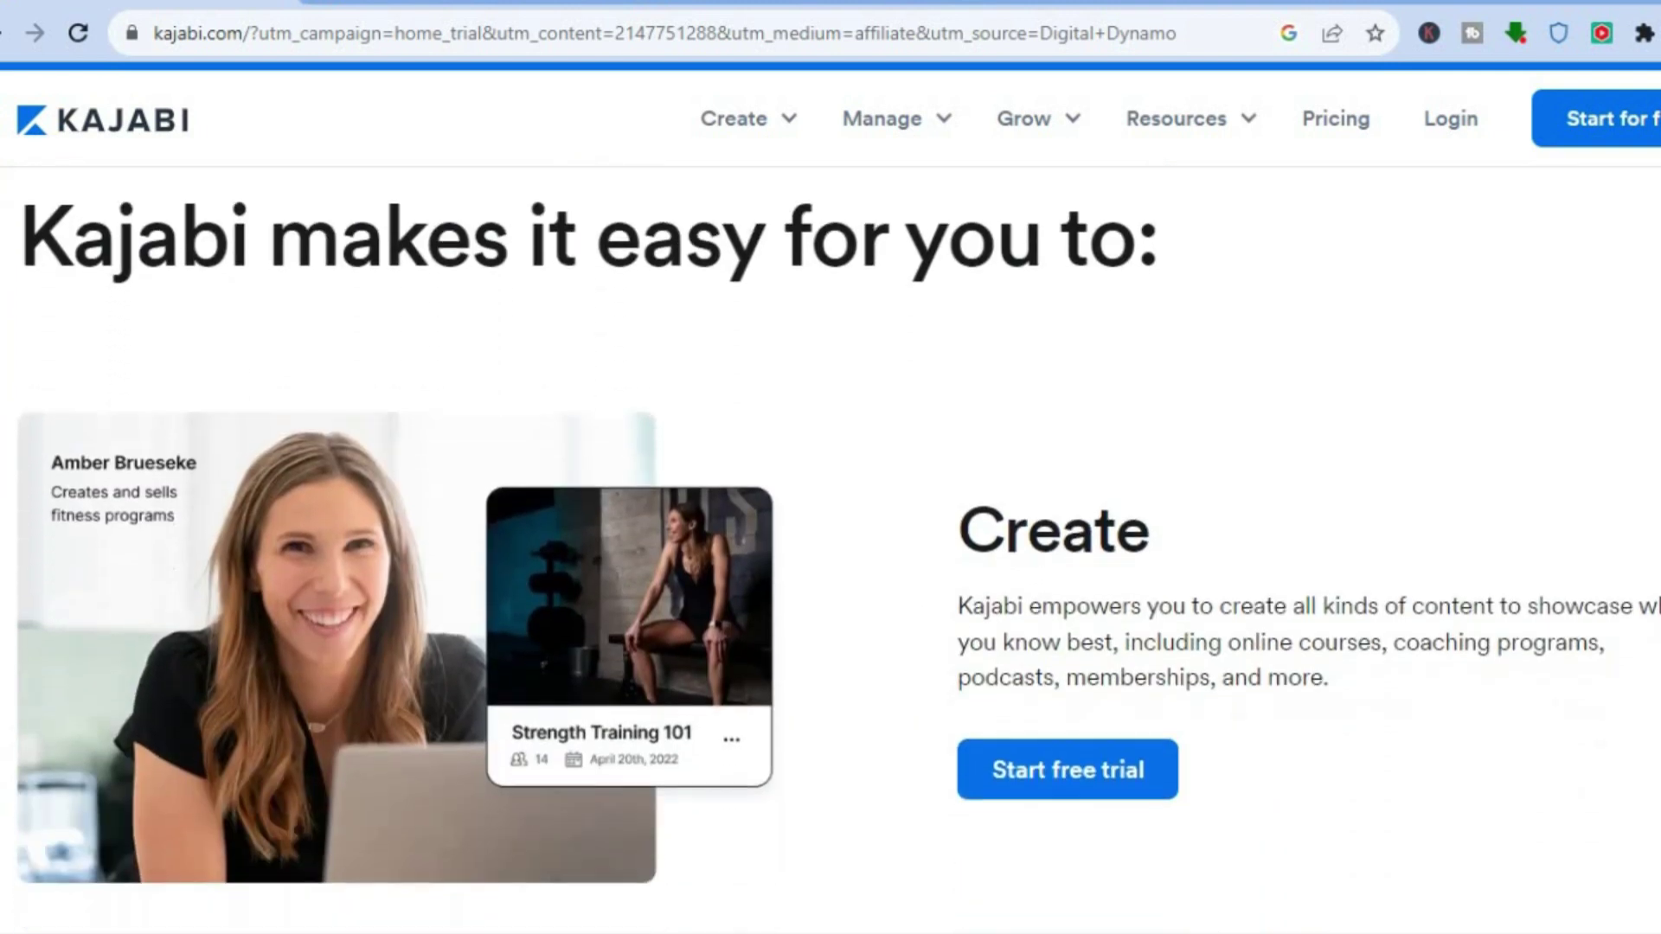
key(Home)
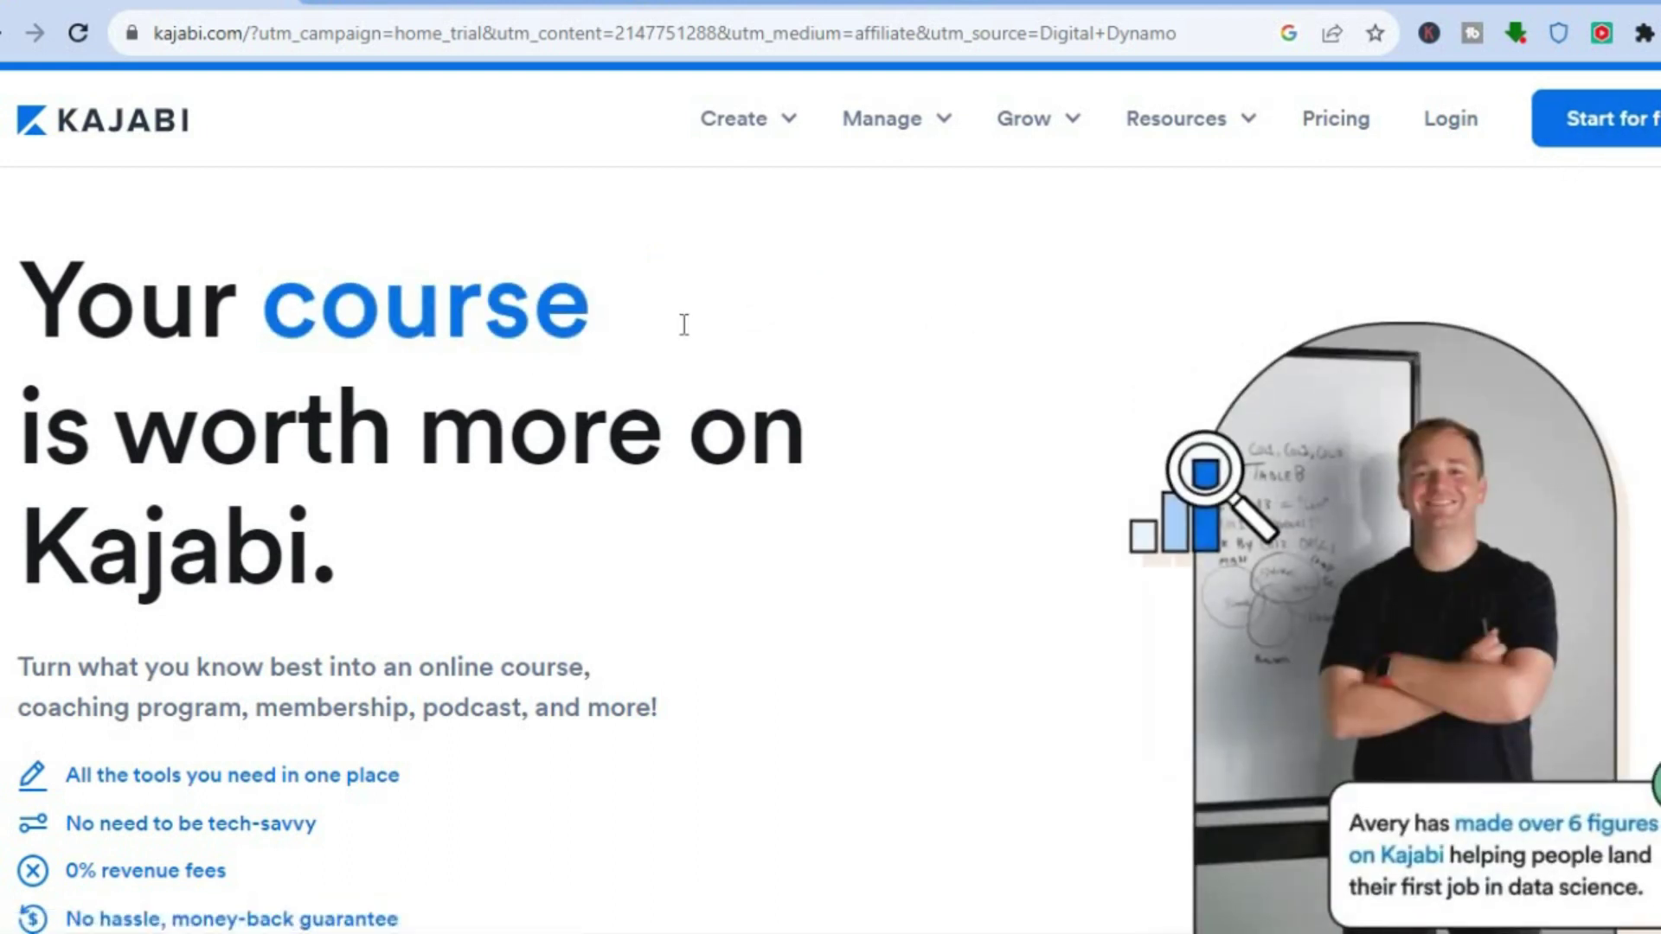
scroll(830, 554, down, 15)
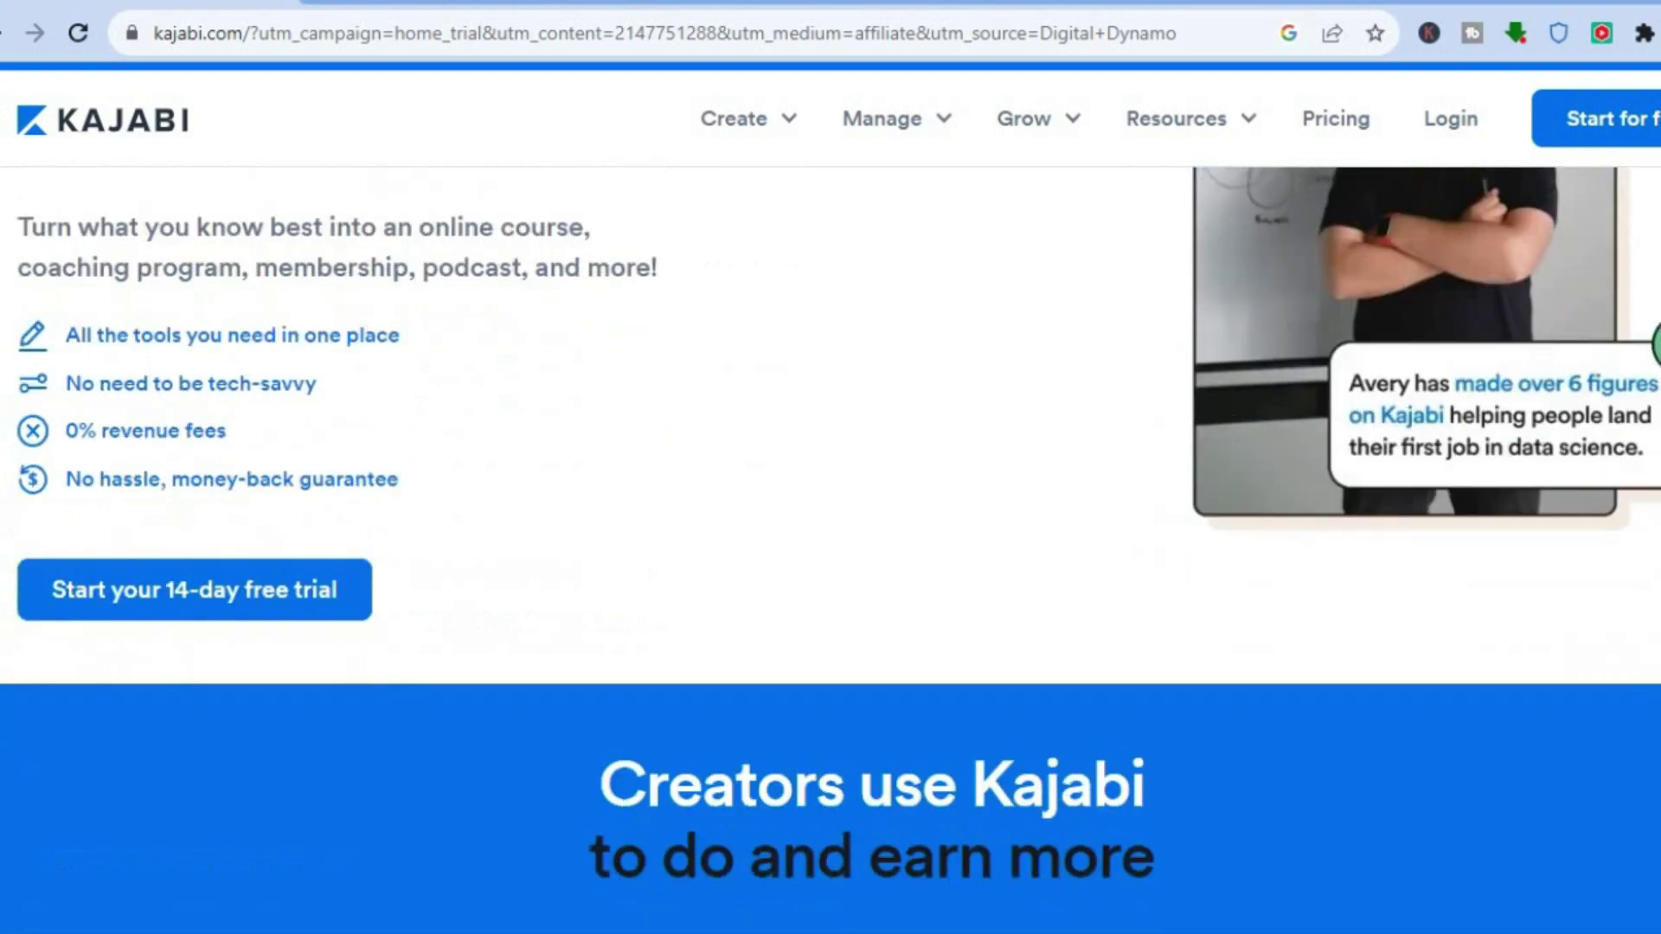
scroll(830, 553, down, 8)
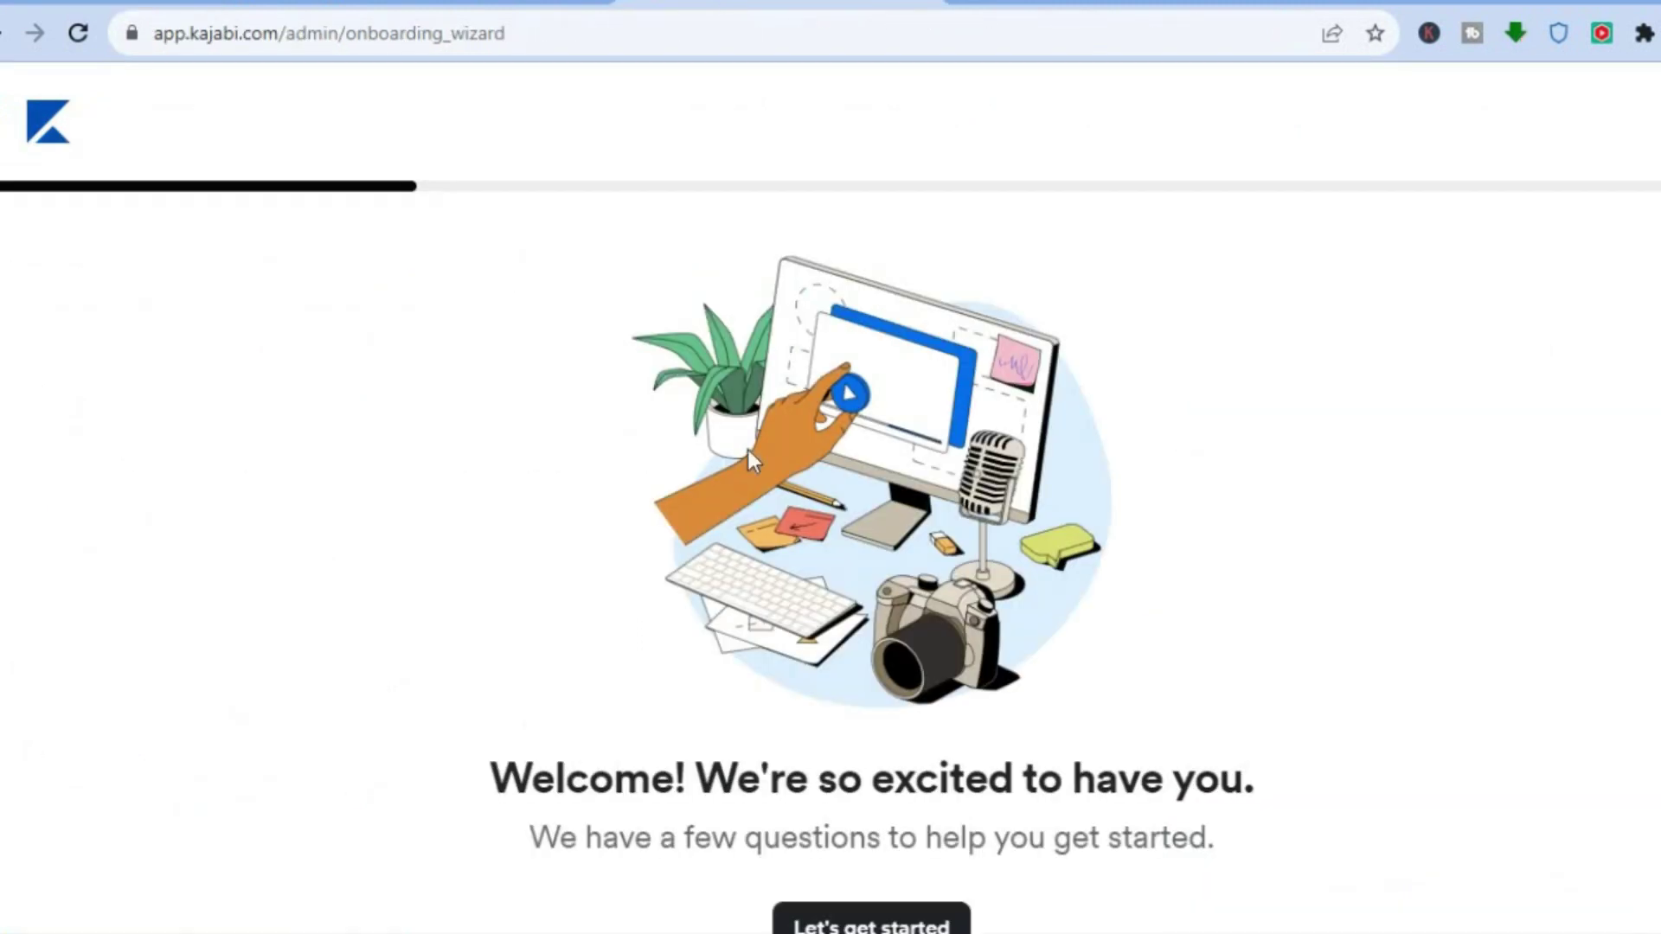
Start the onboarding questionnaire, choosing "I want to start monetizing my knowledge online" as the reason and "Content creator" as the profession.
scroll(830, 467, down, 1)
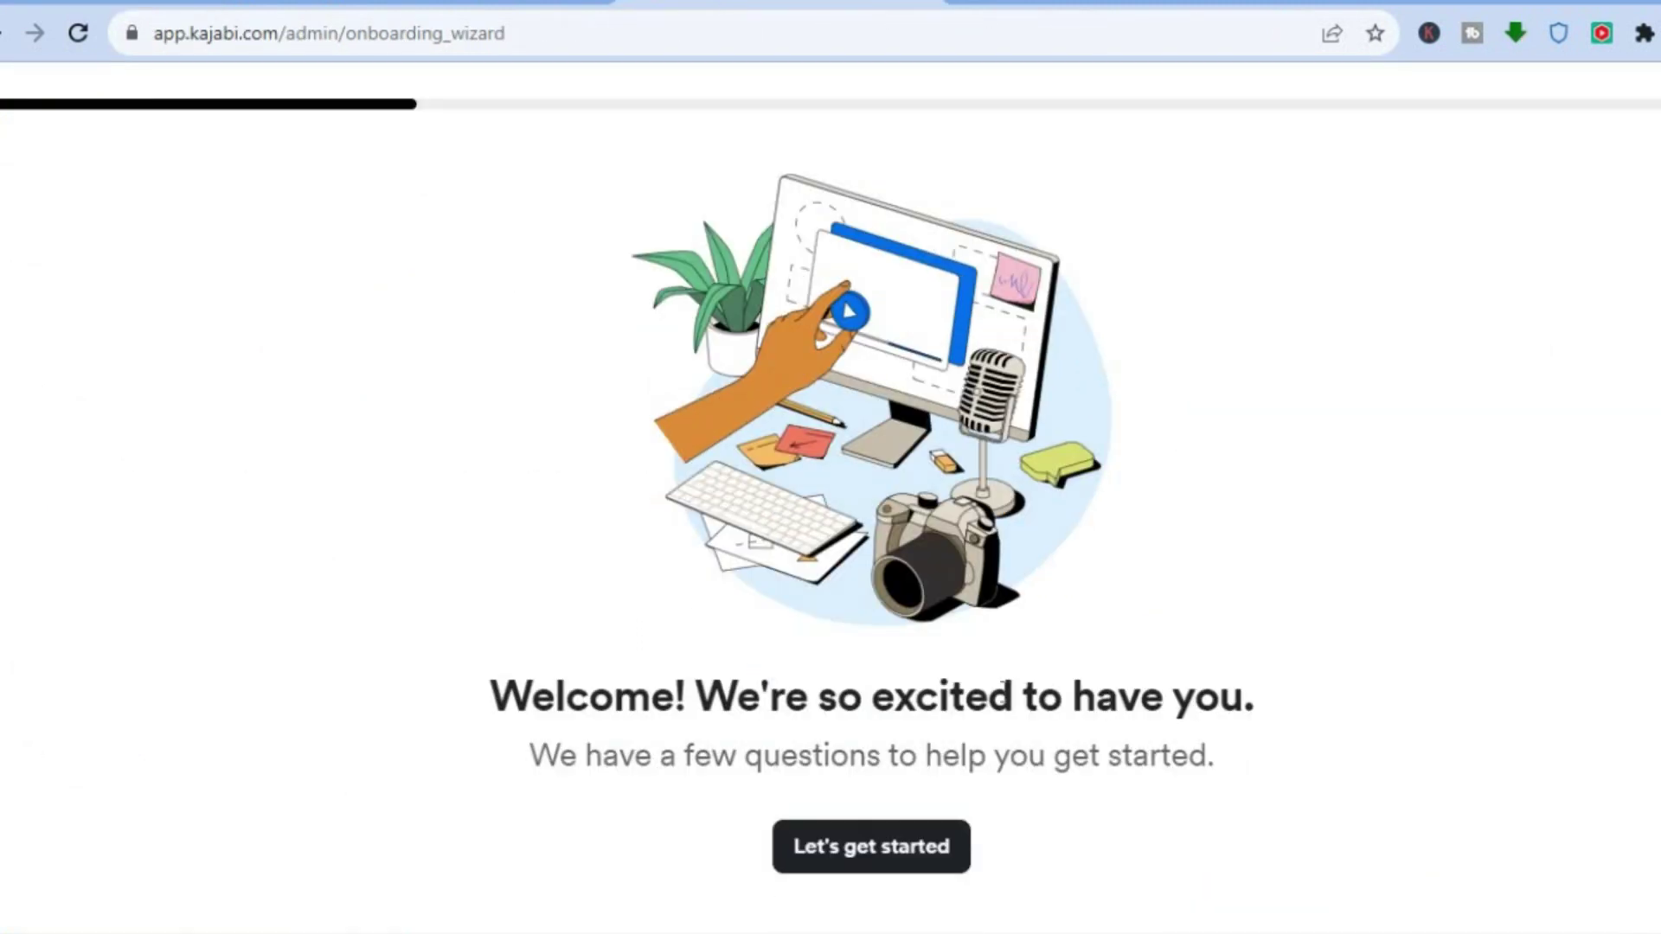
click(936, 850)
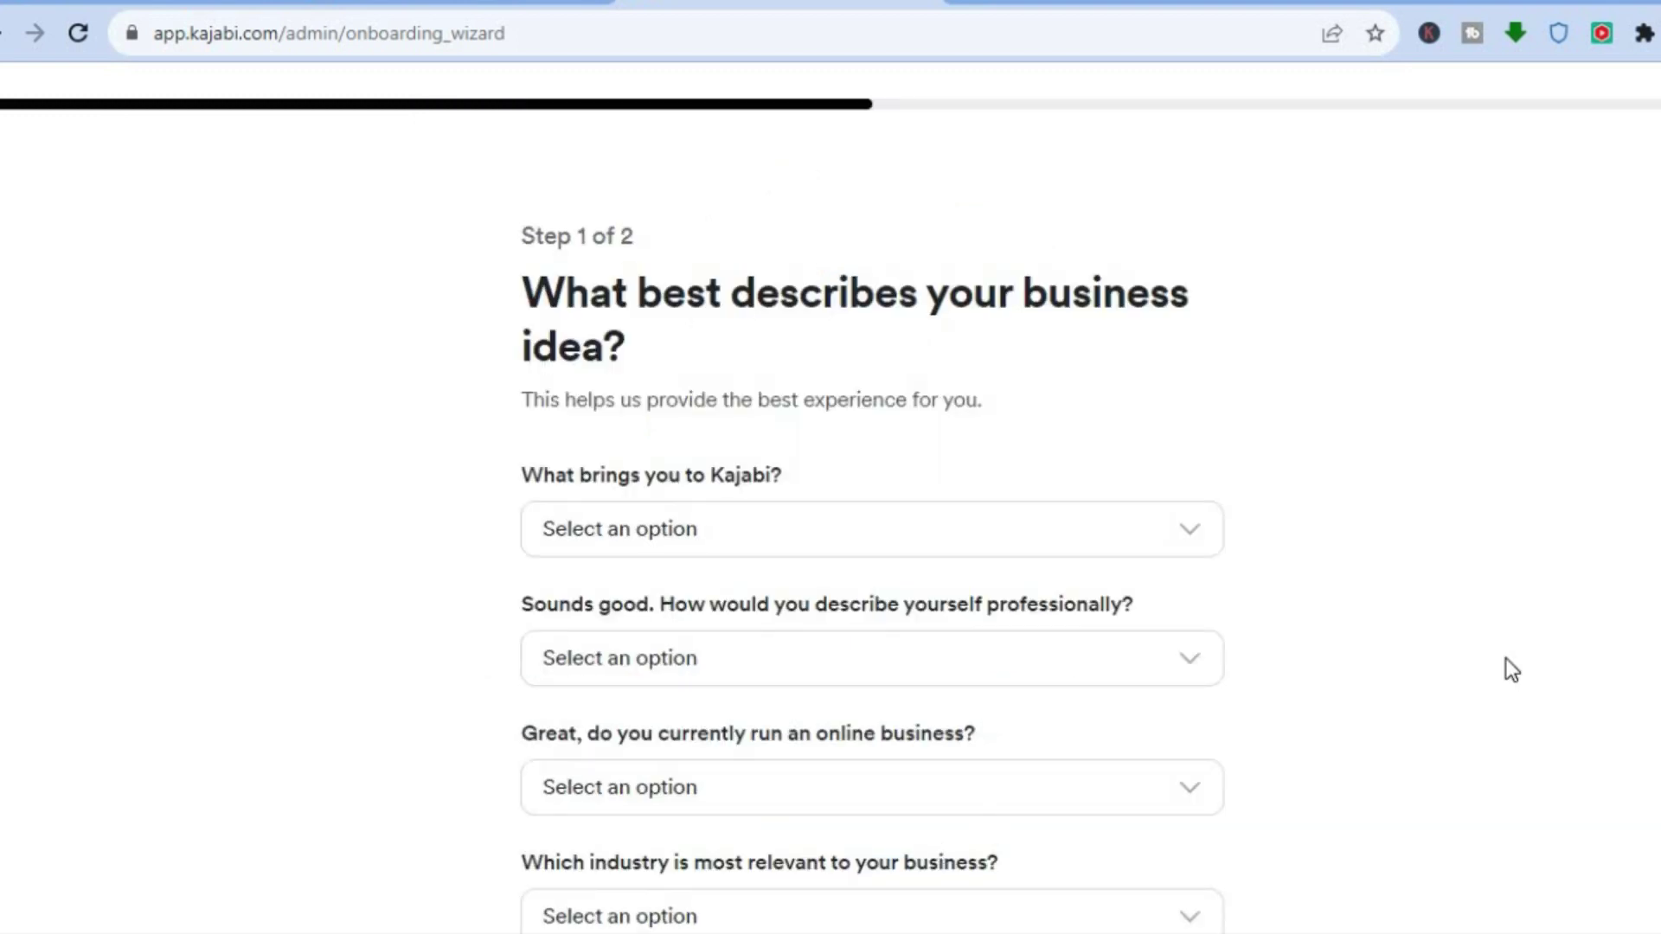
scroll(872, 498, down, 3)
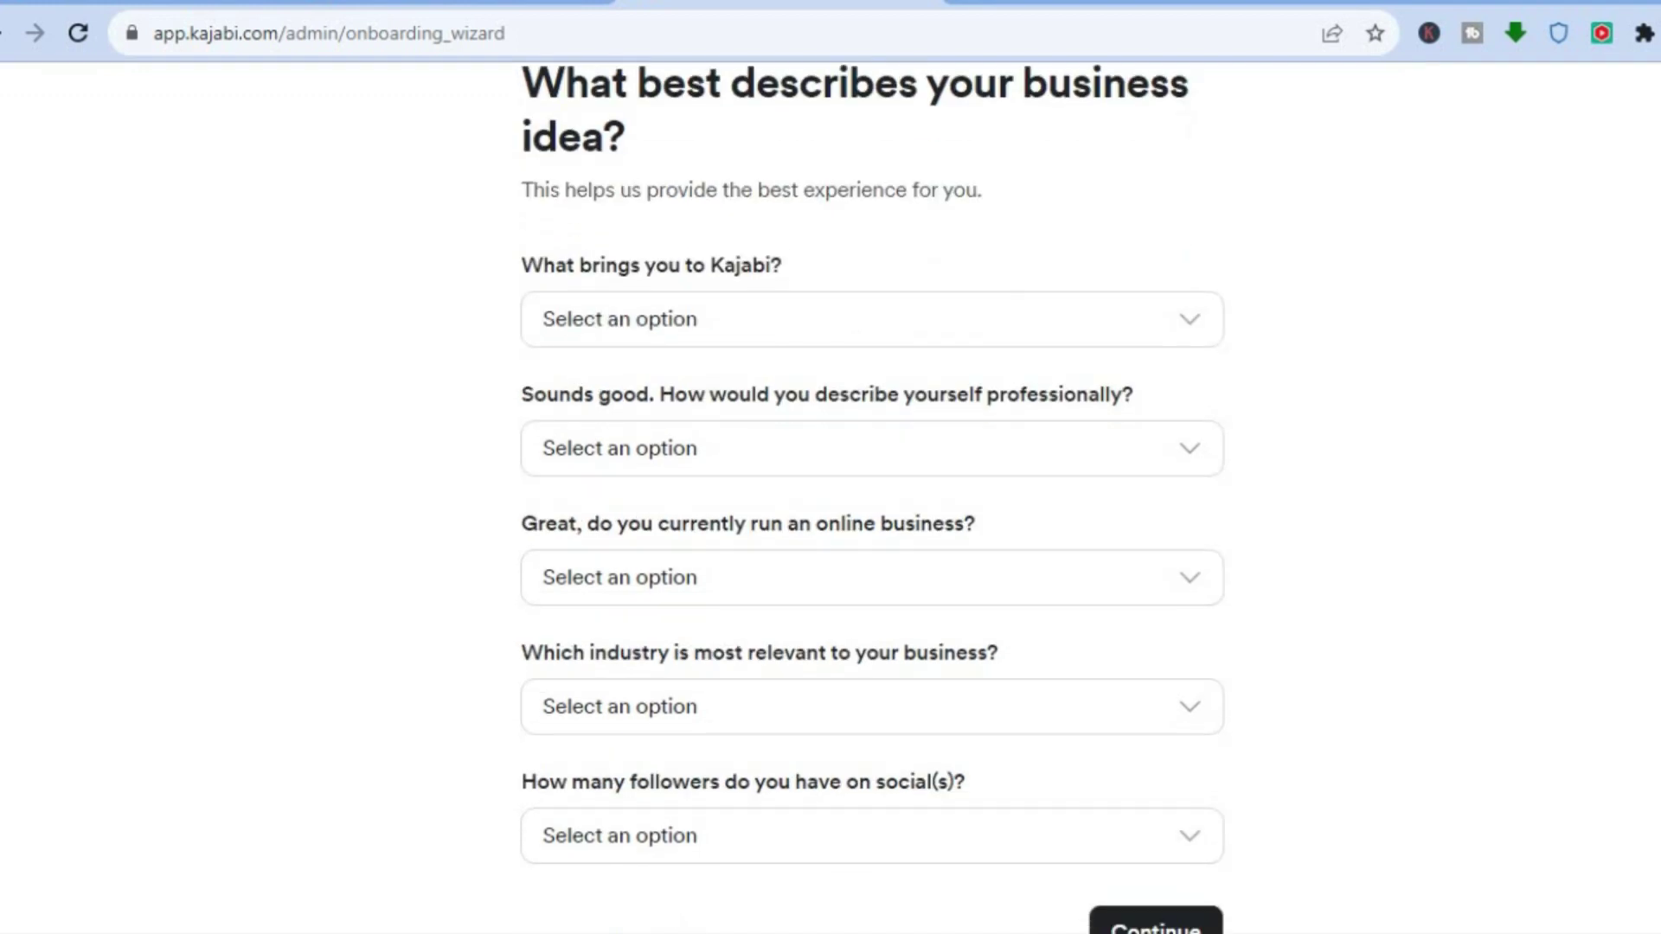
click(1137, 337)
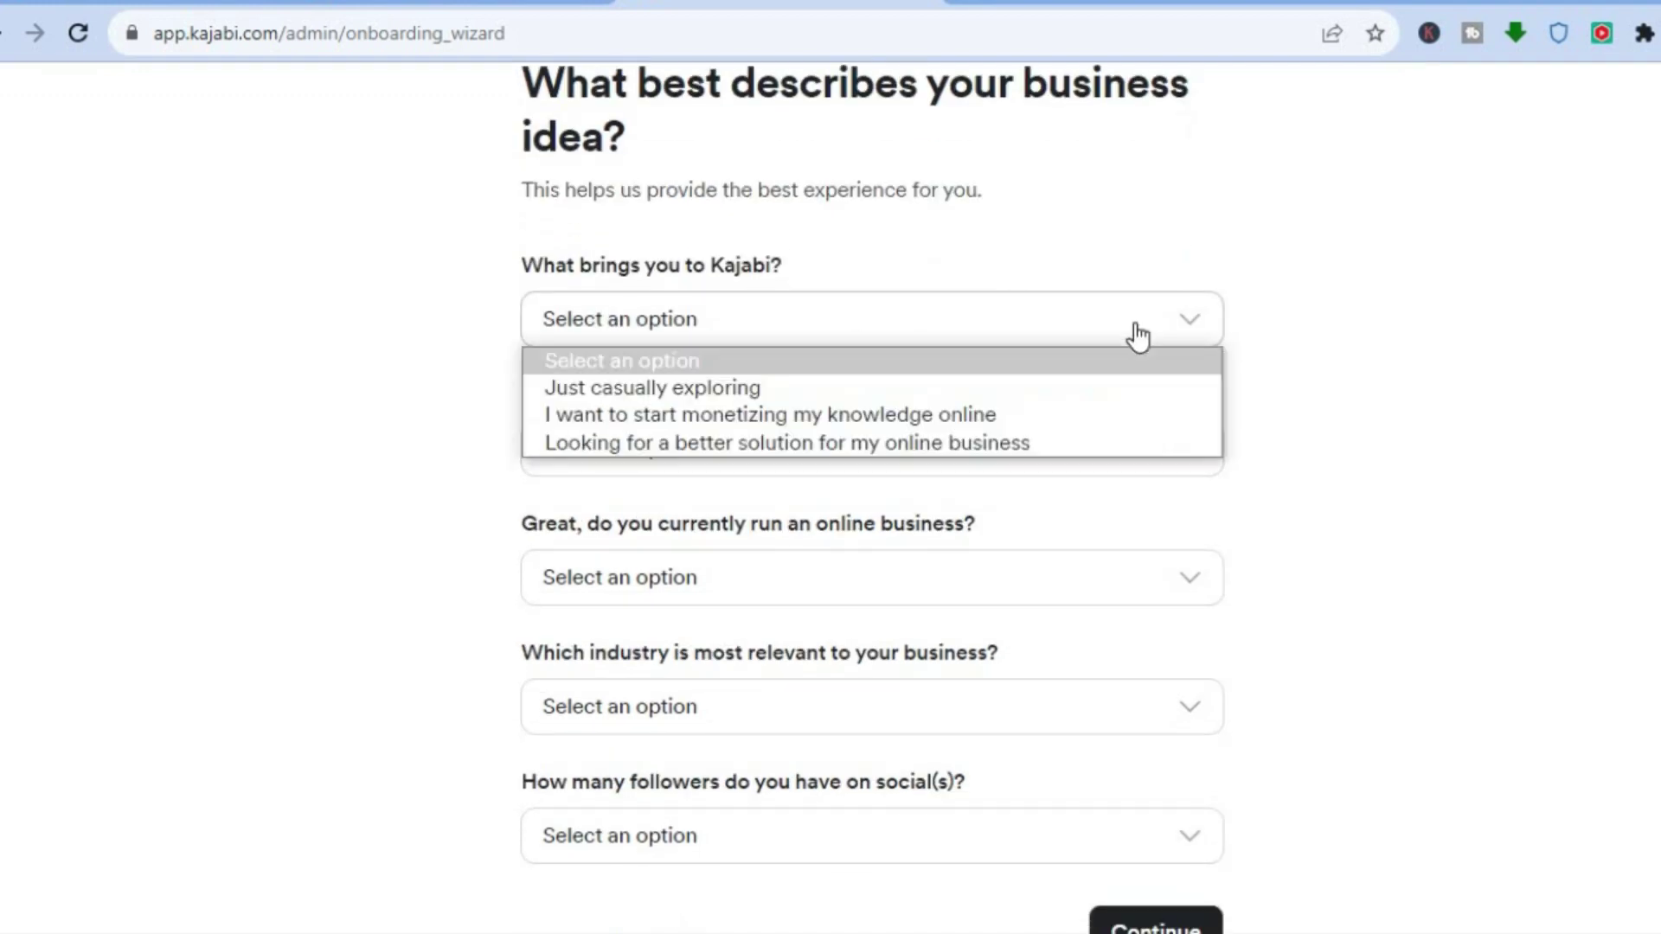
click(1025, 418)
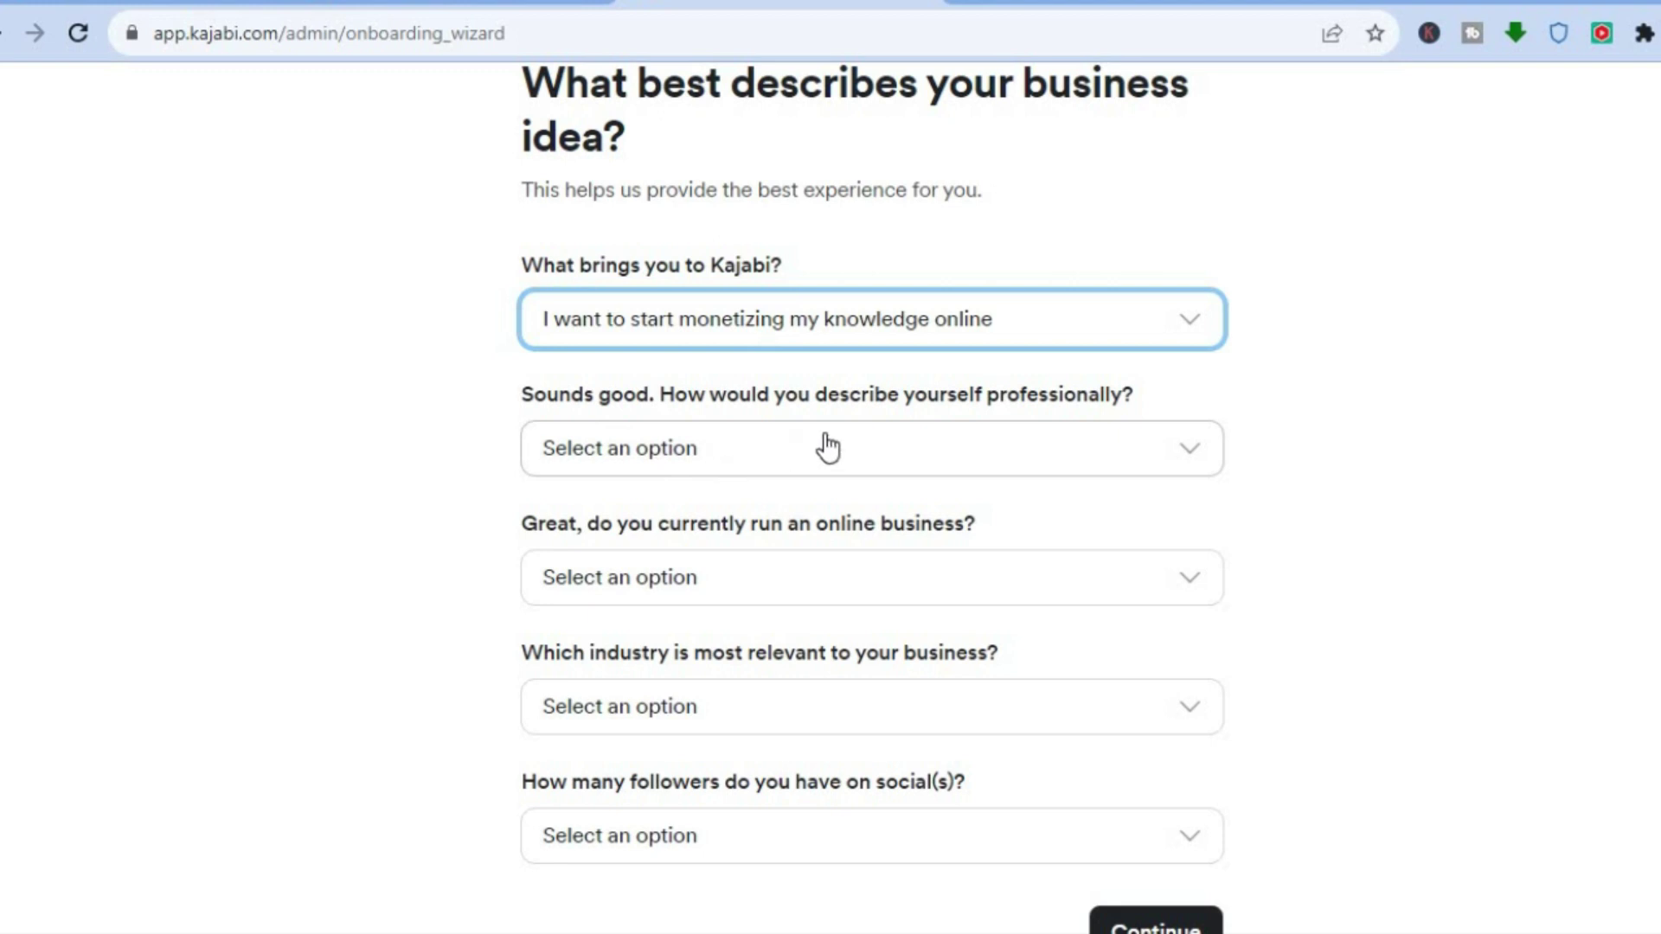
click(958, 447)
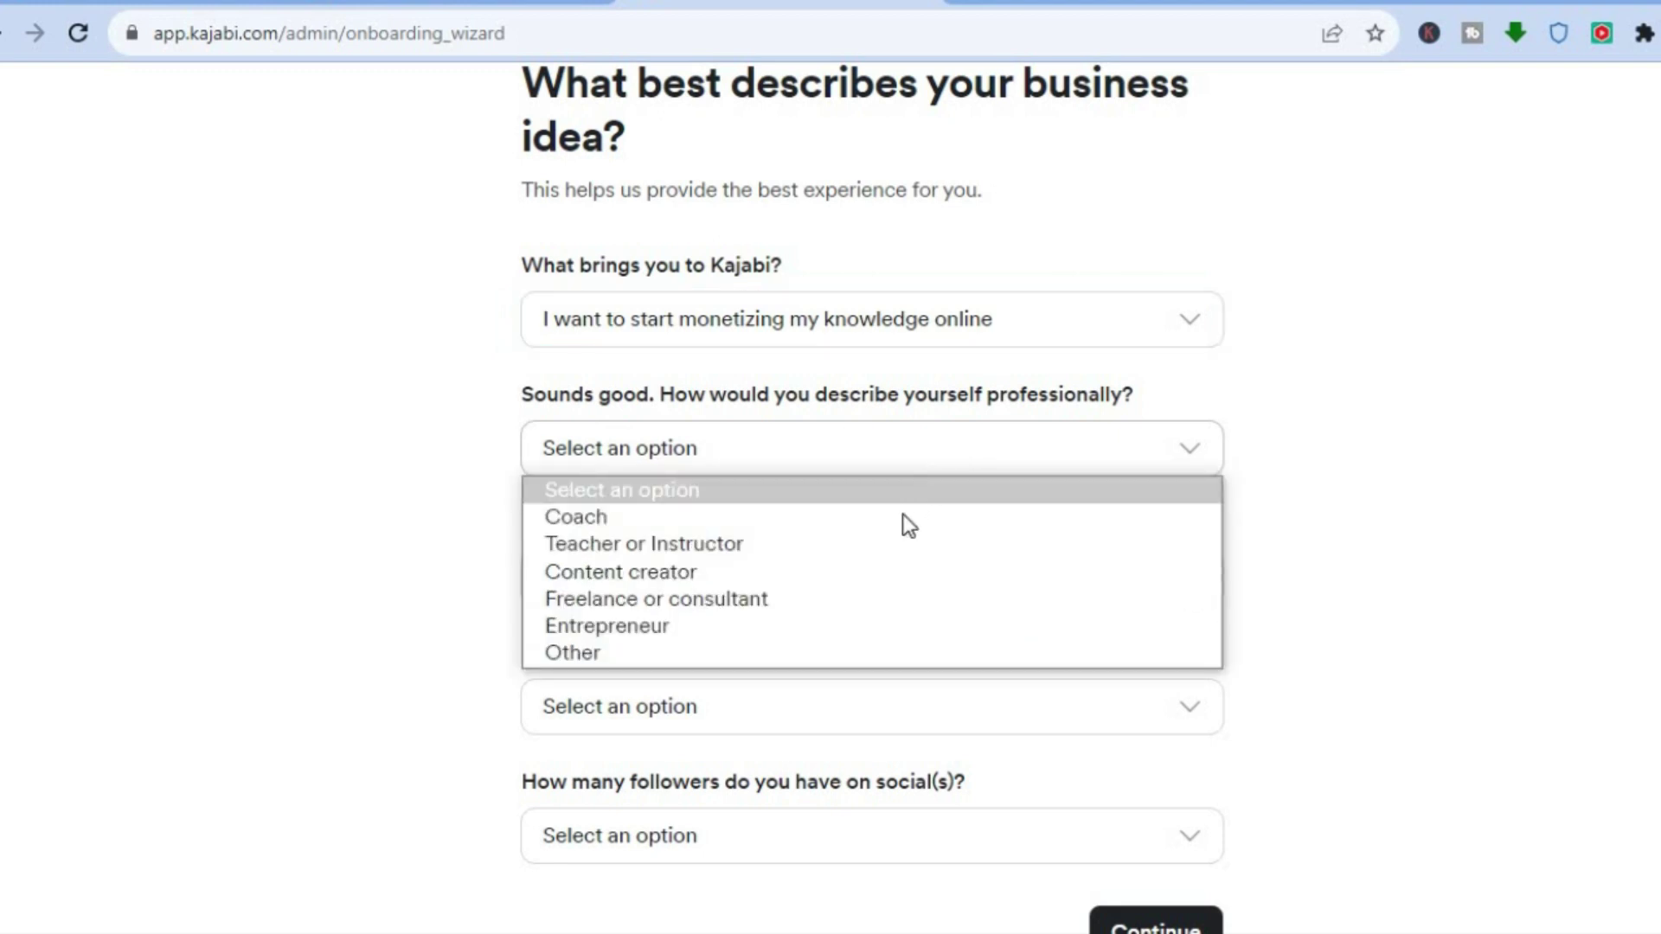
click(854, 573)
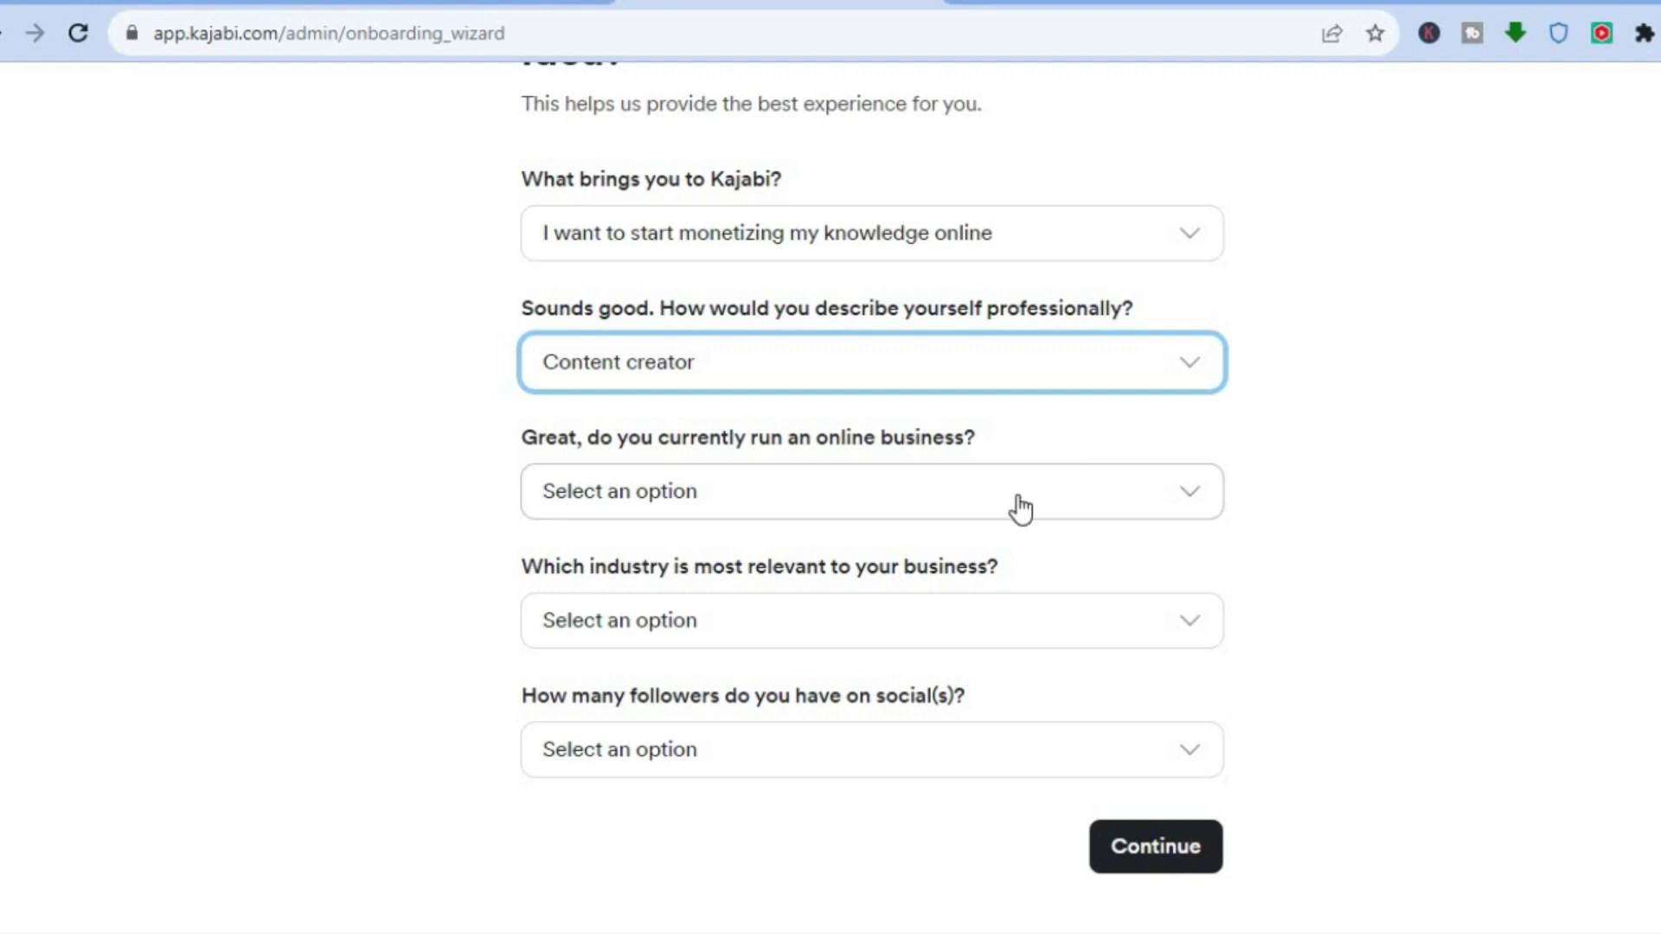
Answer the online business question with "No, I'm interested in starting one" and choose Photo & Video as the industry.
click(1021, 508)
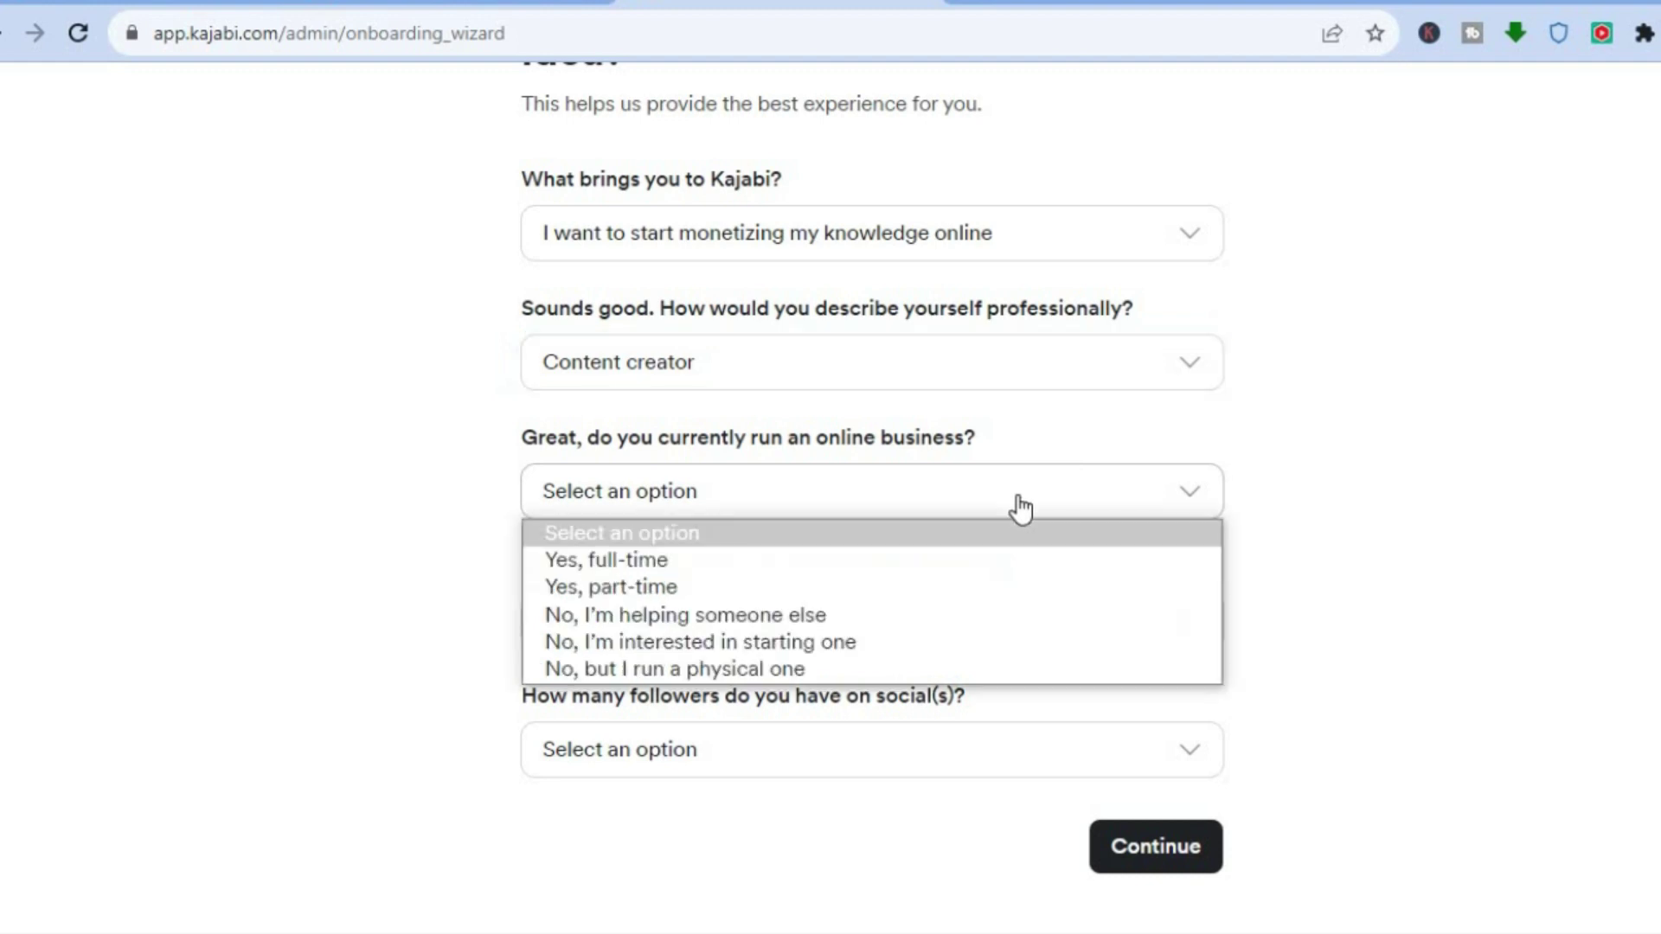
click(936, 652)
click(966, 641)
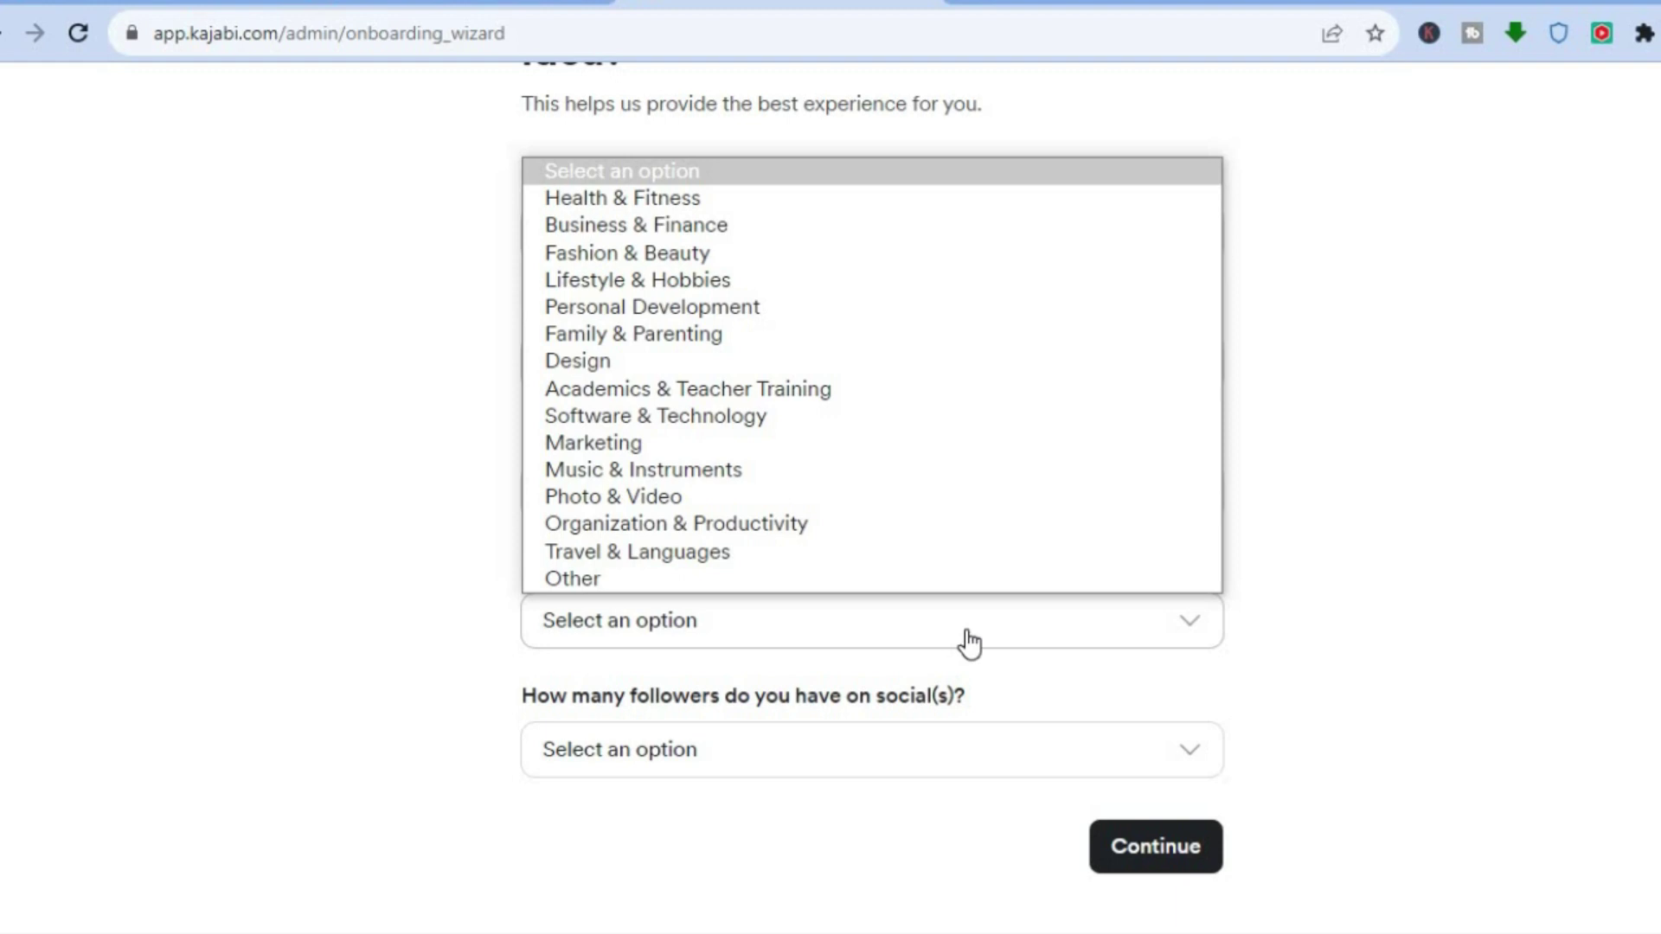
click(831, 498)
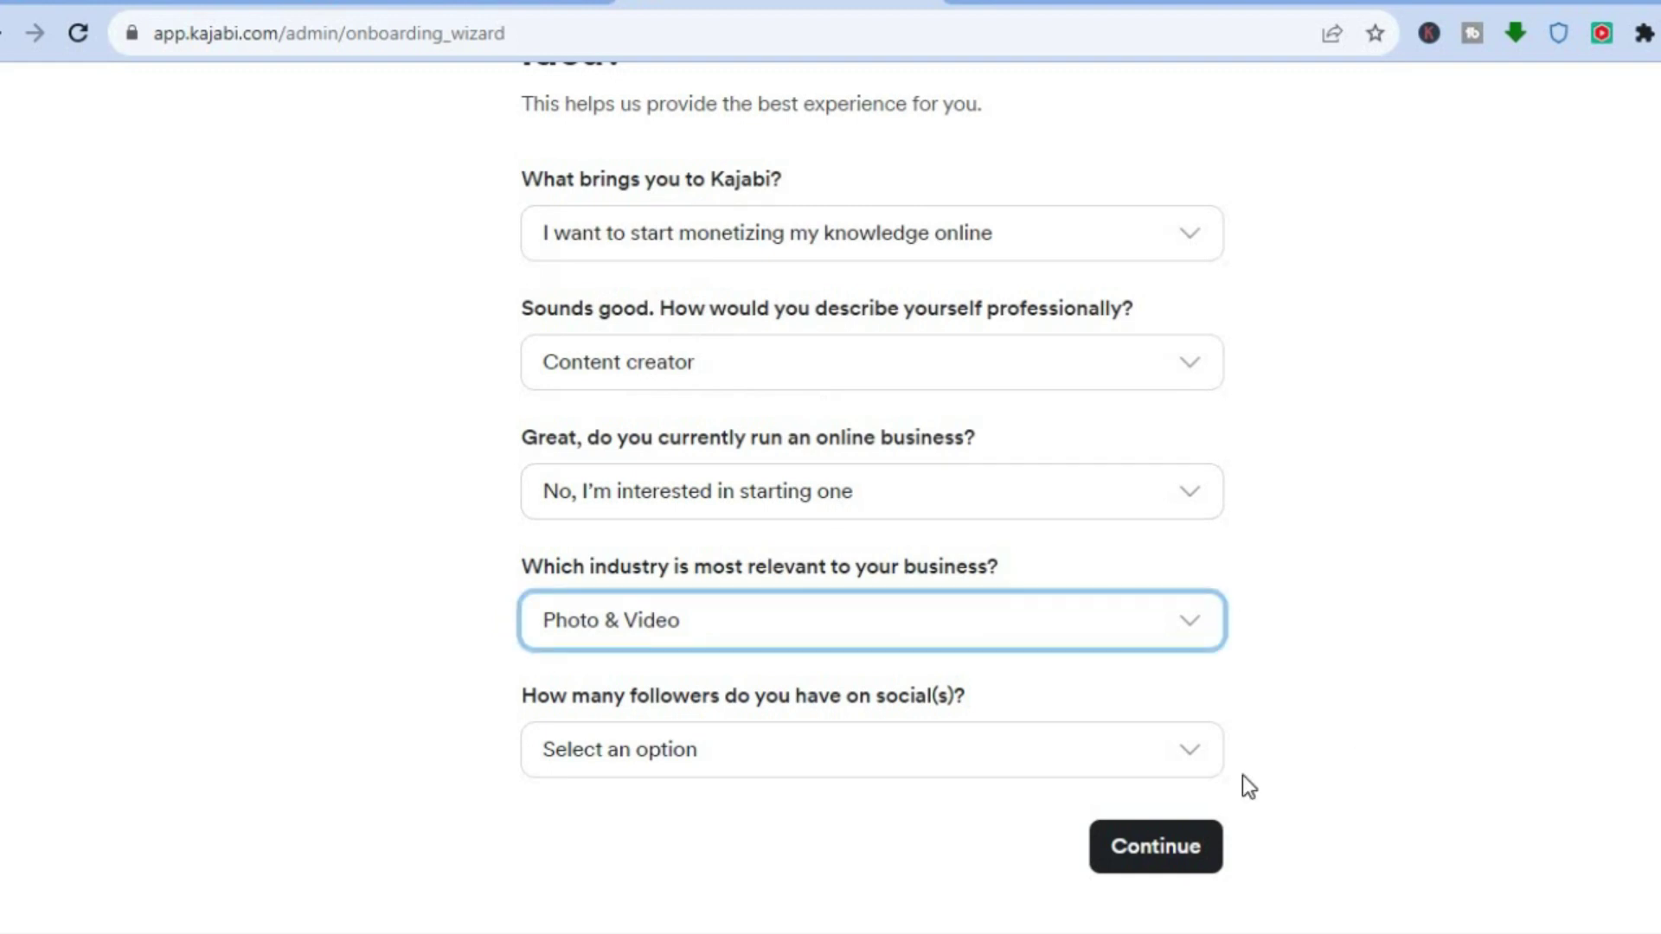
Choose 1,000 - 10,000 as the number of social followers and continue to the second onboarding step.
click(1159, 766)
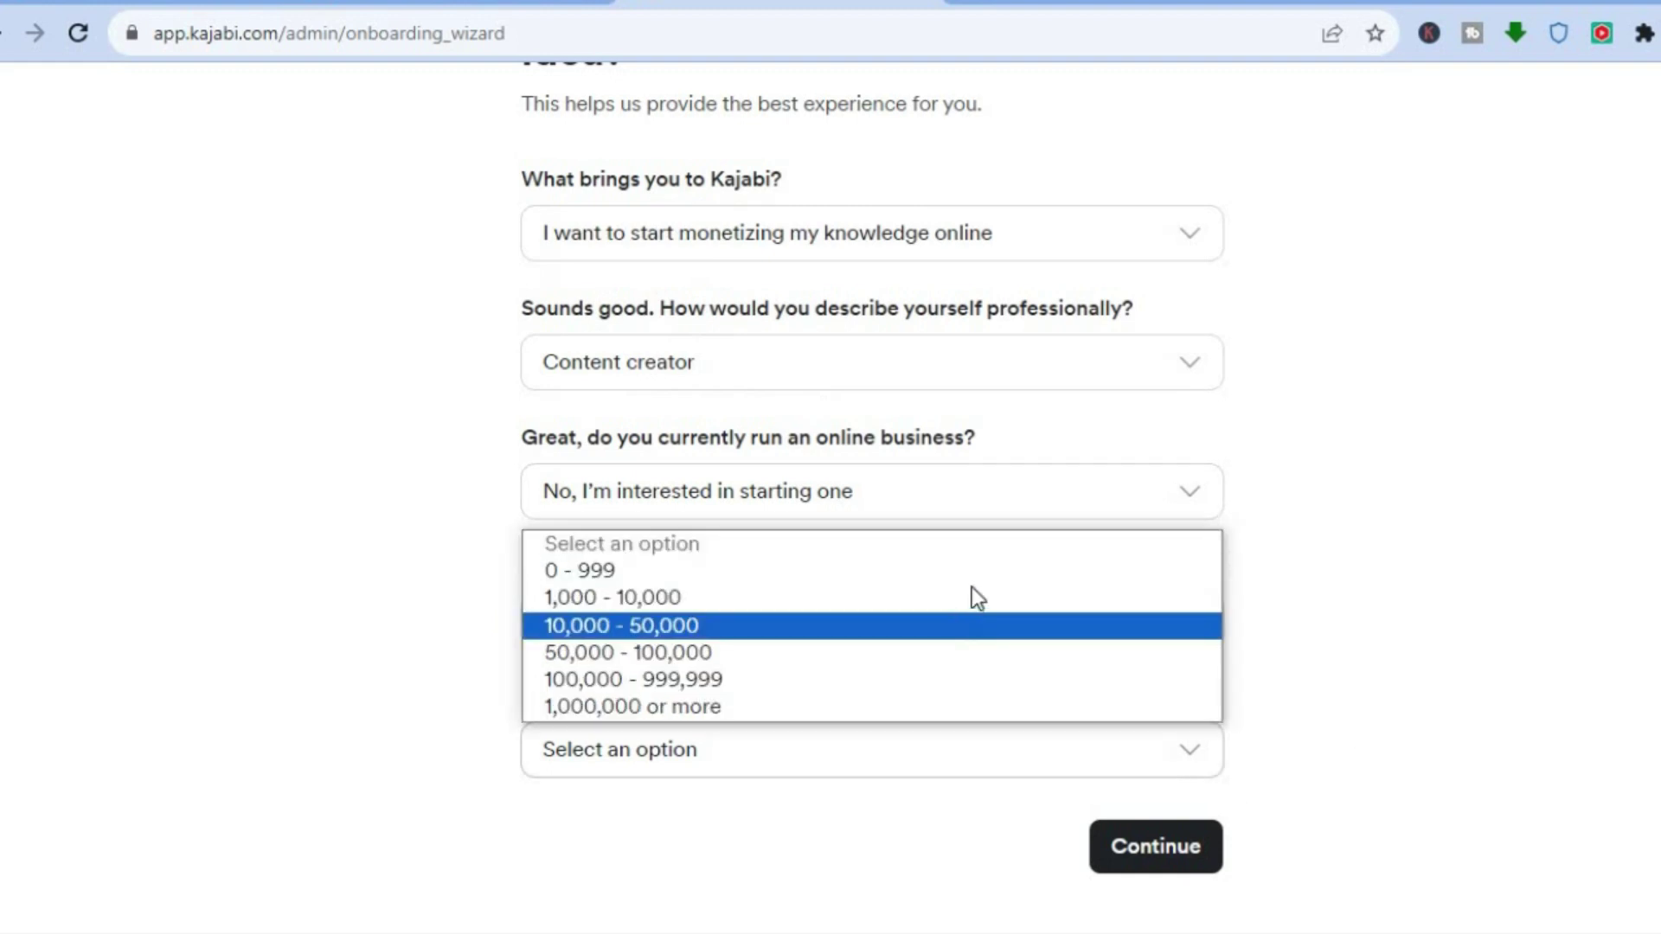
click(982, 591)
click(1124, 841)
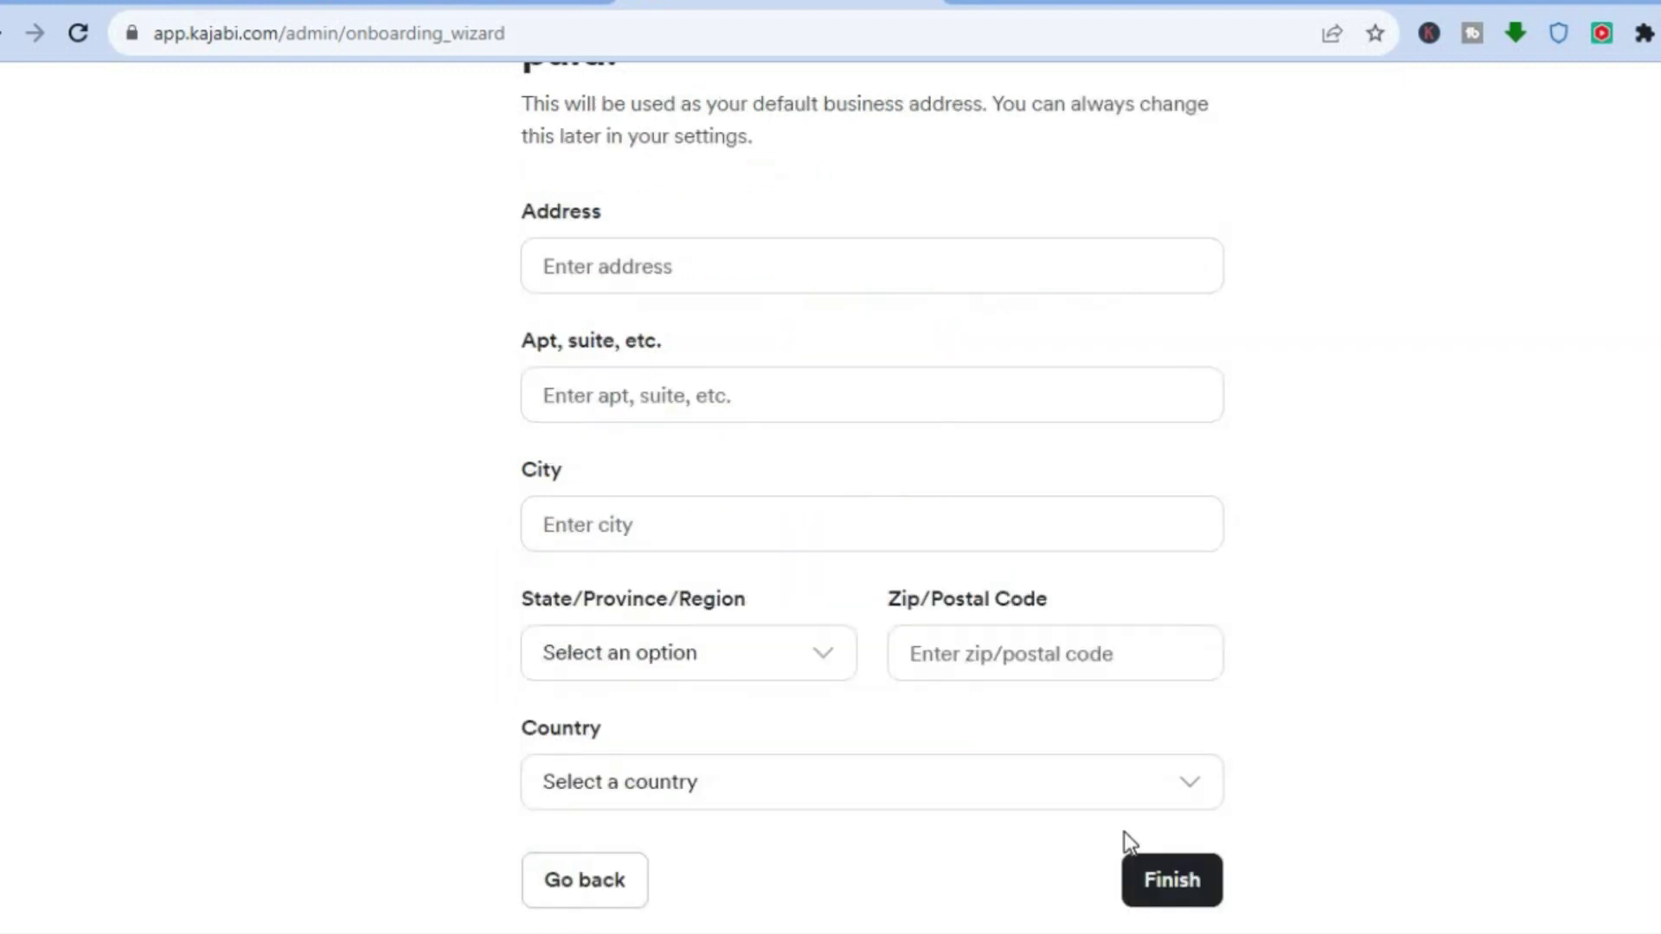
Review the fields of the business address form needed for getting paid.
scroll(871, 519, up, 4)
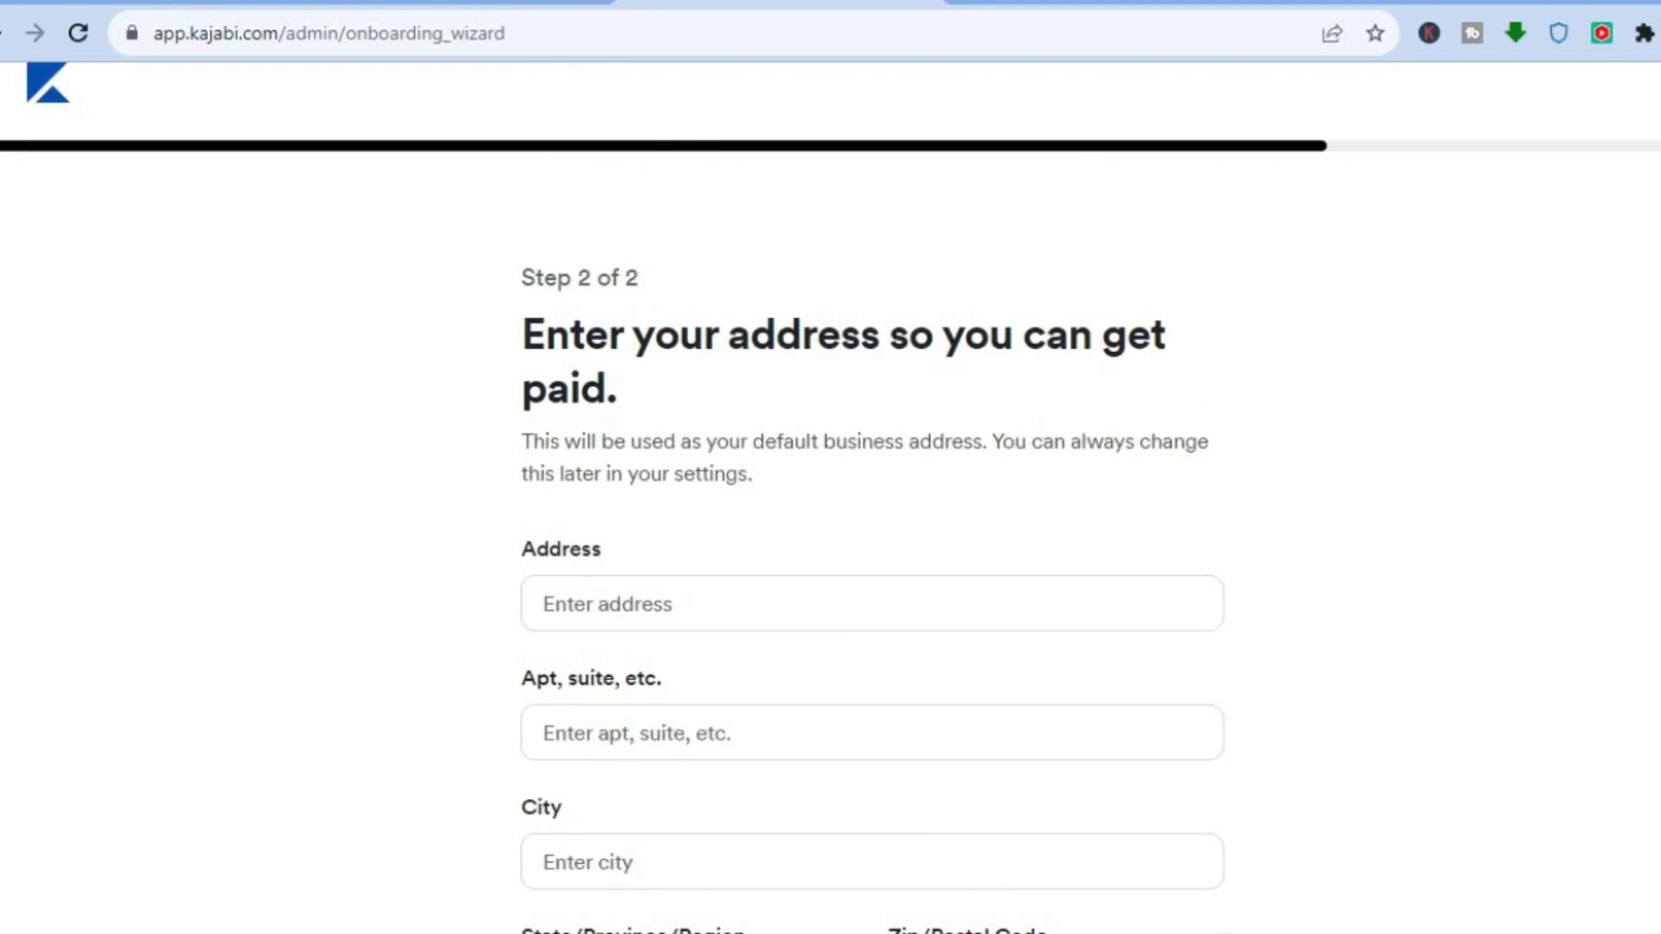
scroll(871, 519, down, 4)
scroll(872, 519, up, 5)
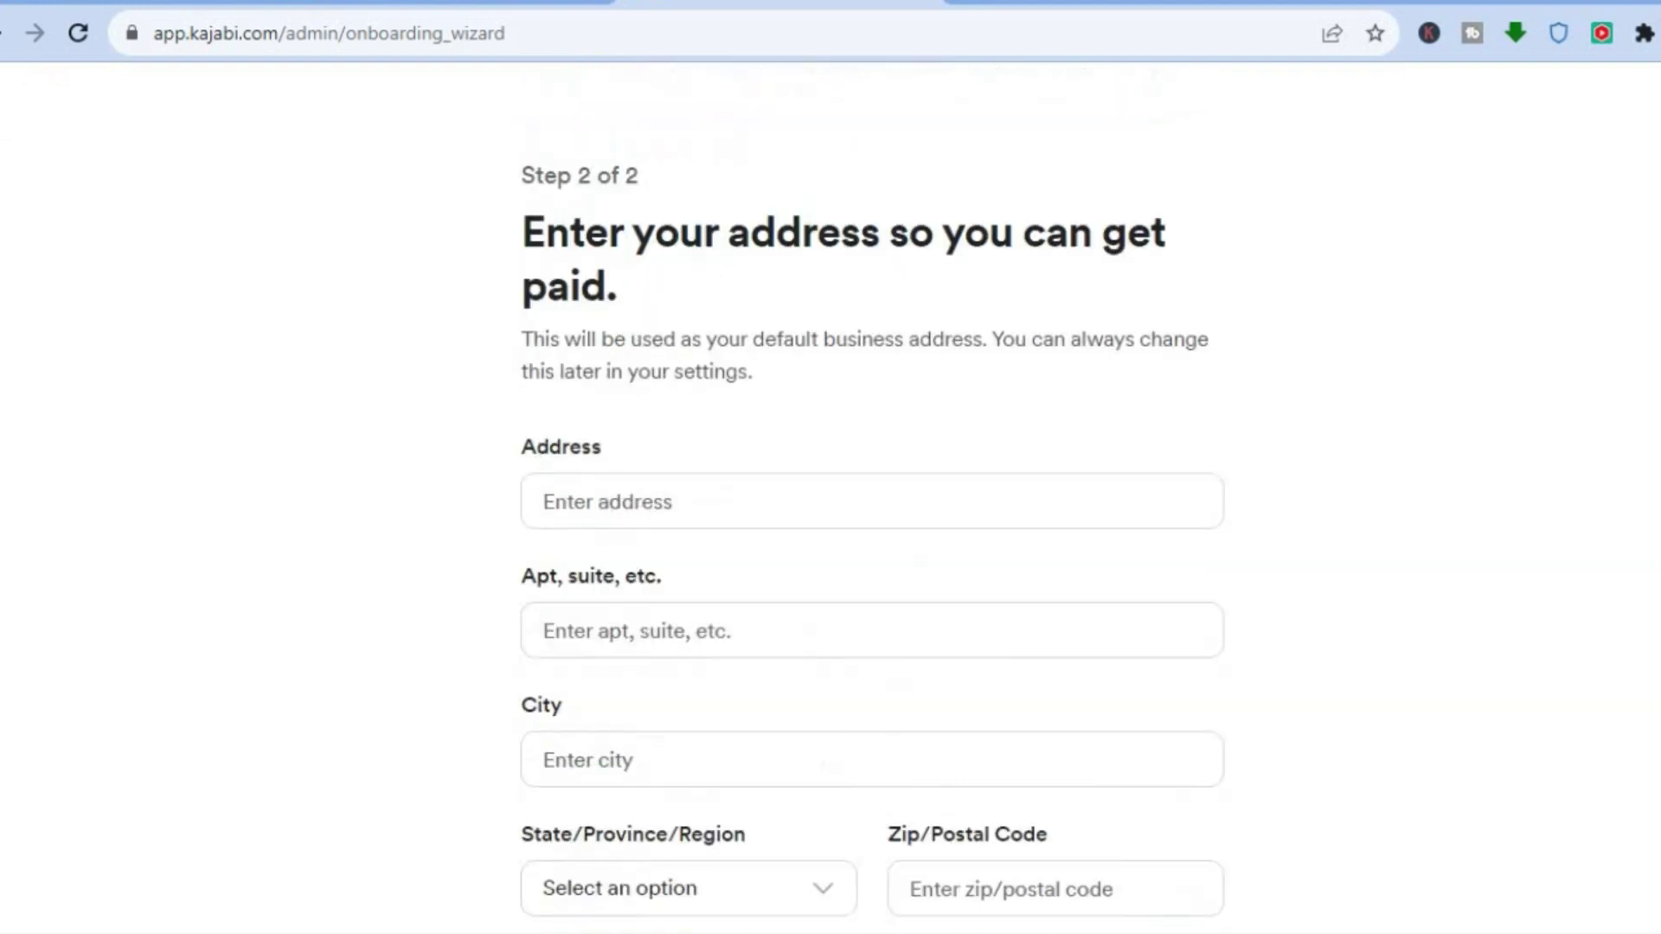
scroll(872, 519, down, 3)
scroll(871, 498, down, 3)
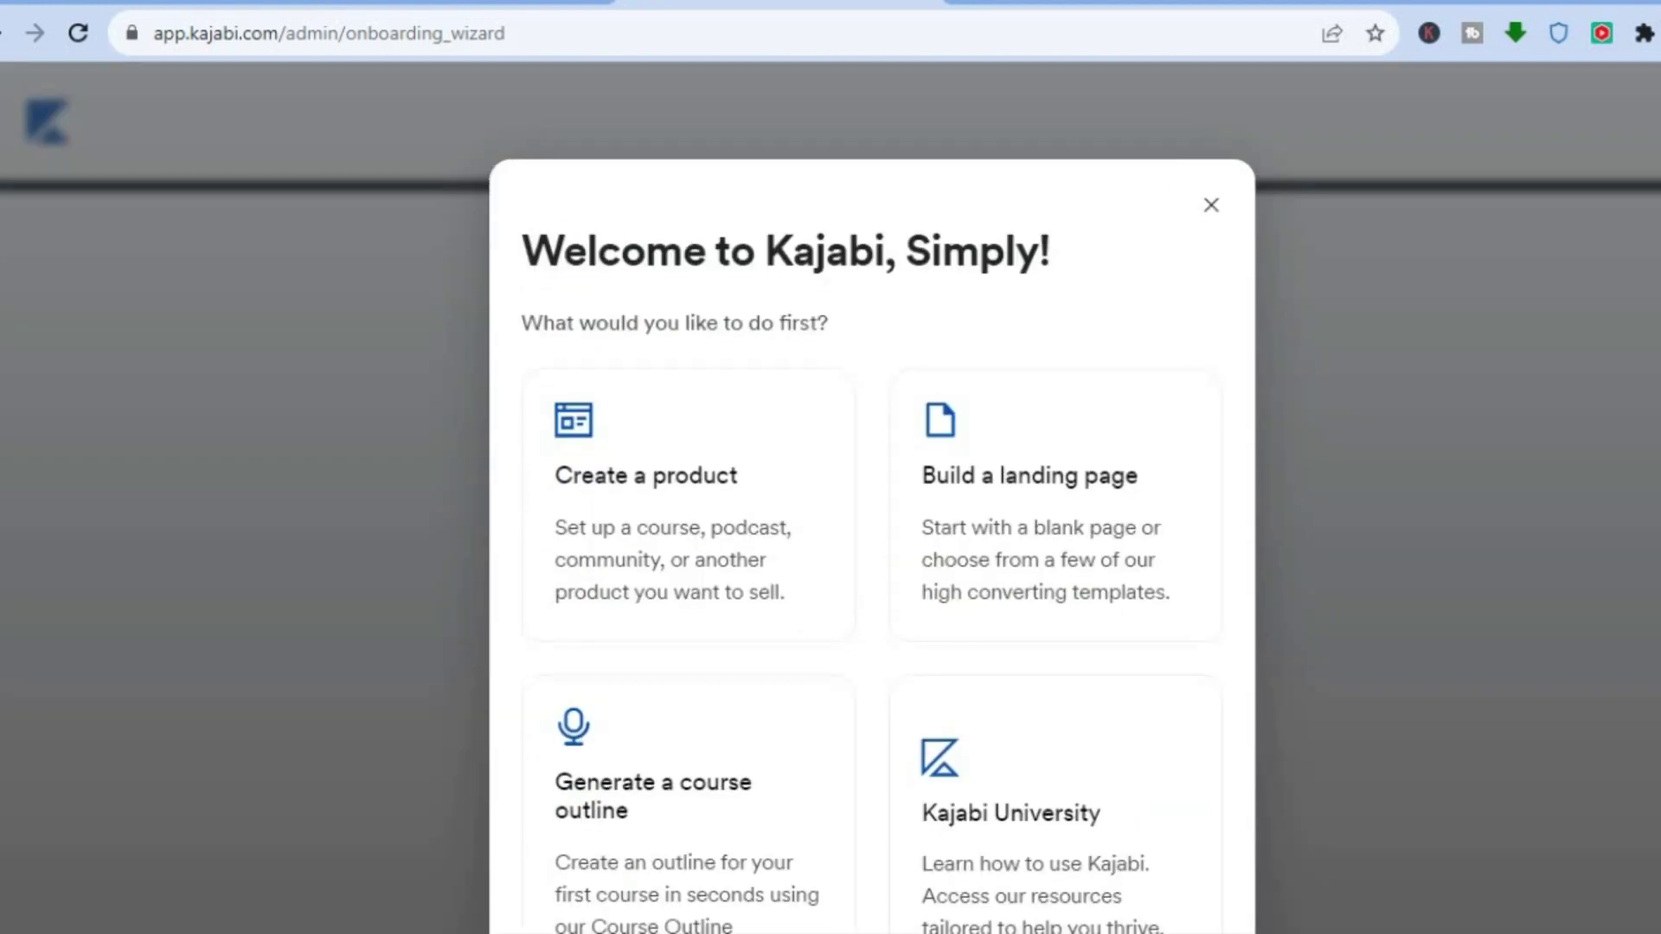
Proceed past the welcome options to the dashboard and start creating the first product.
scroll(872, 518, down, 3)
scroll(1326, 421, up, 1)
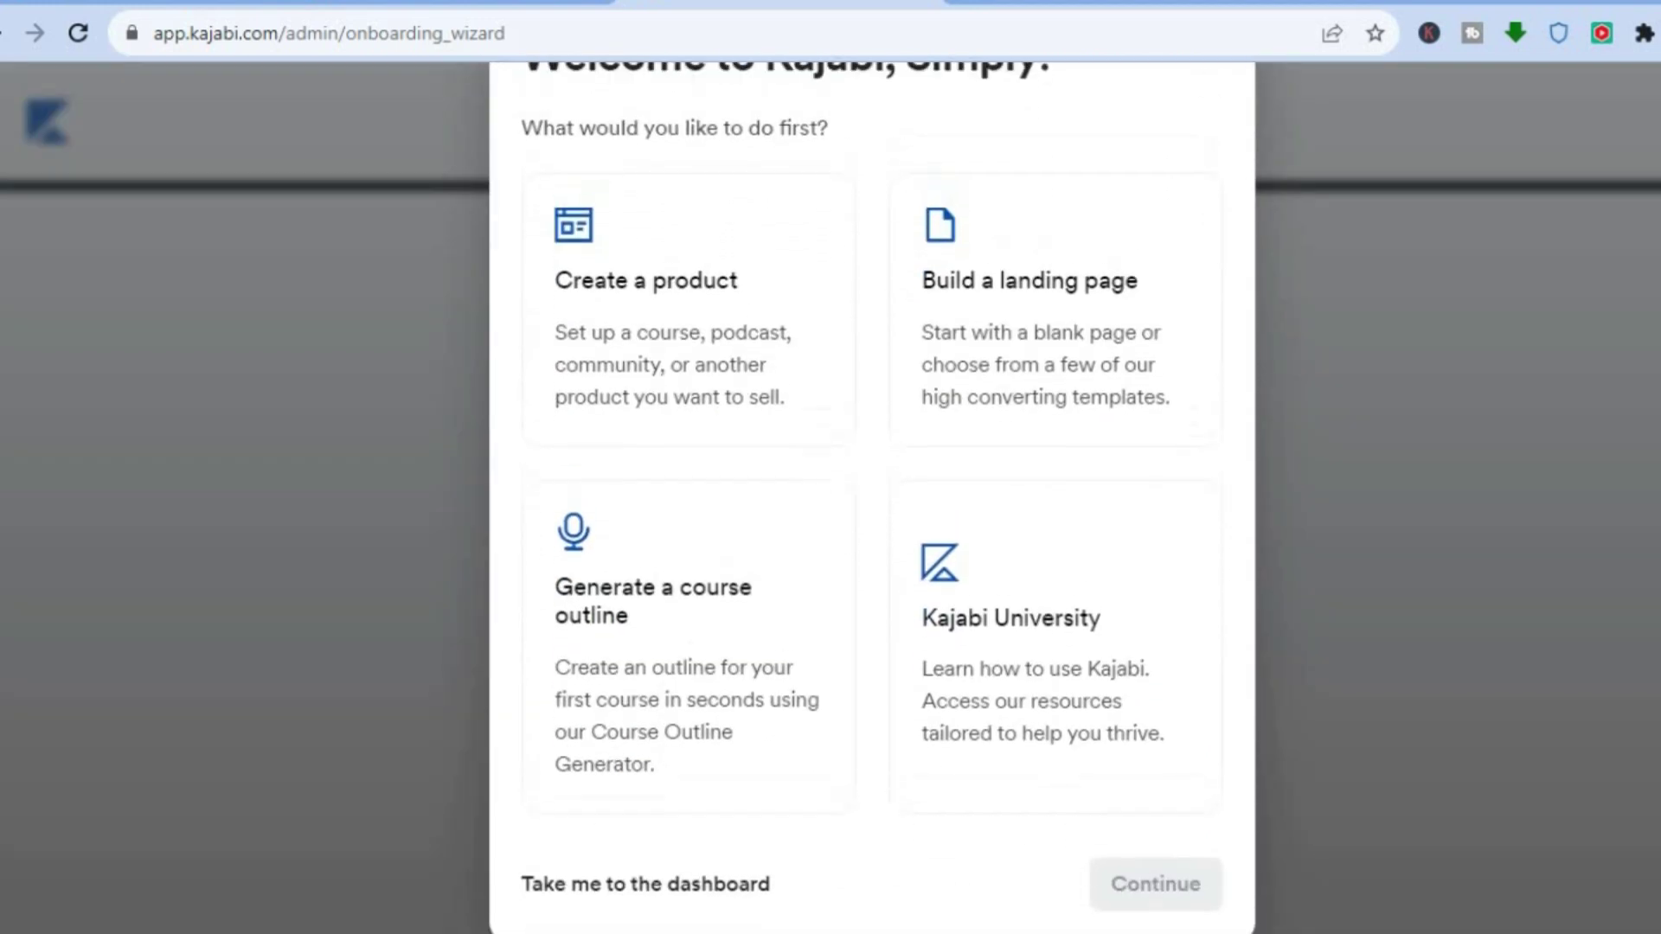
click(983, 338)
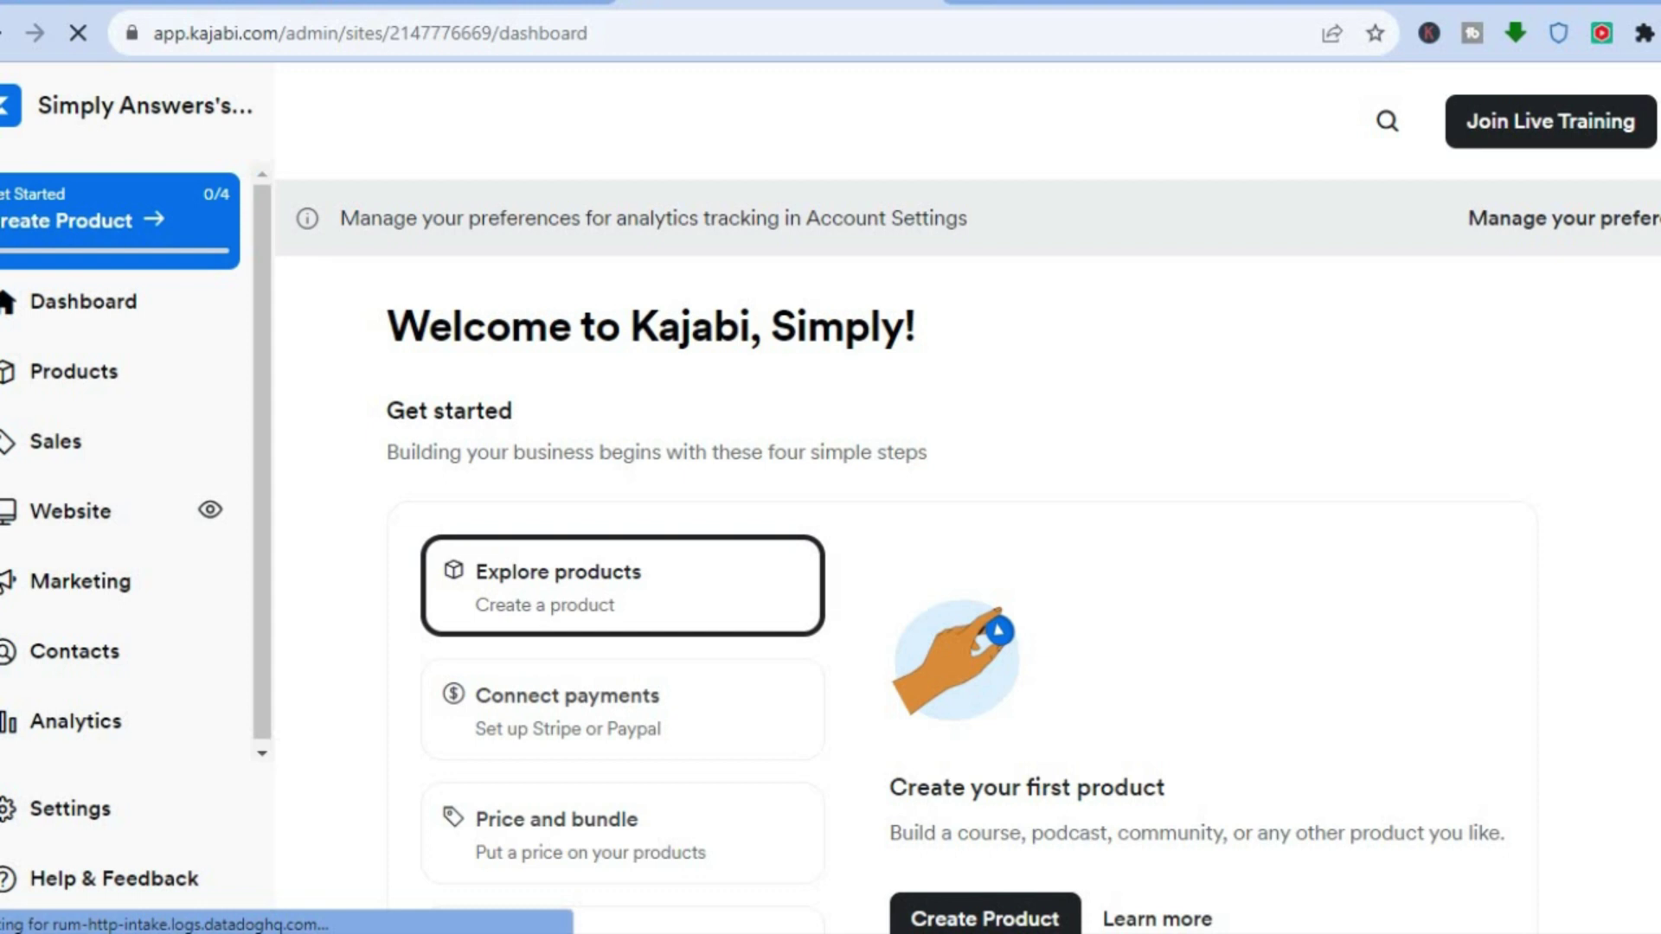
scroll(968, 556, down, 3)
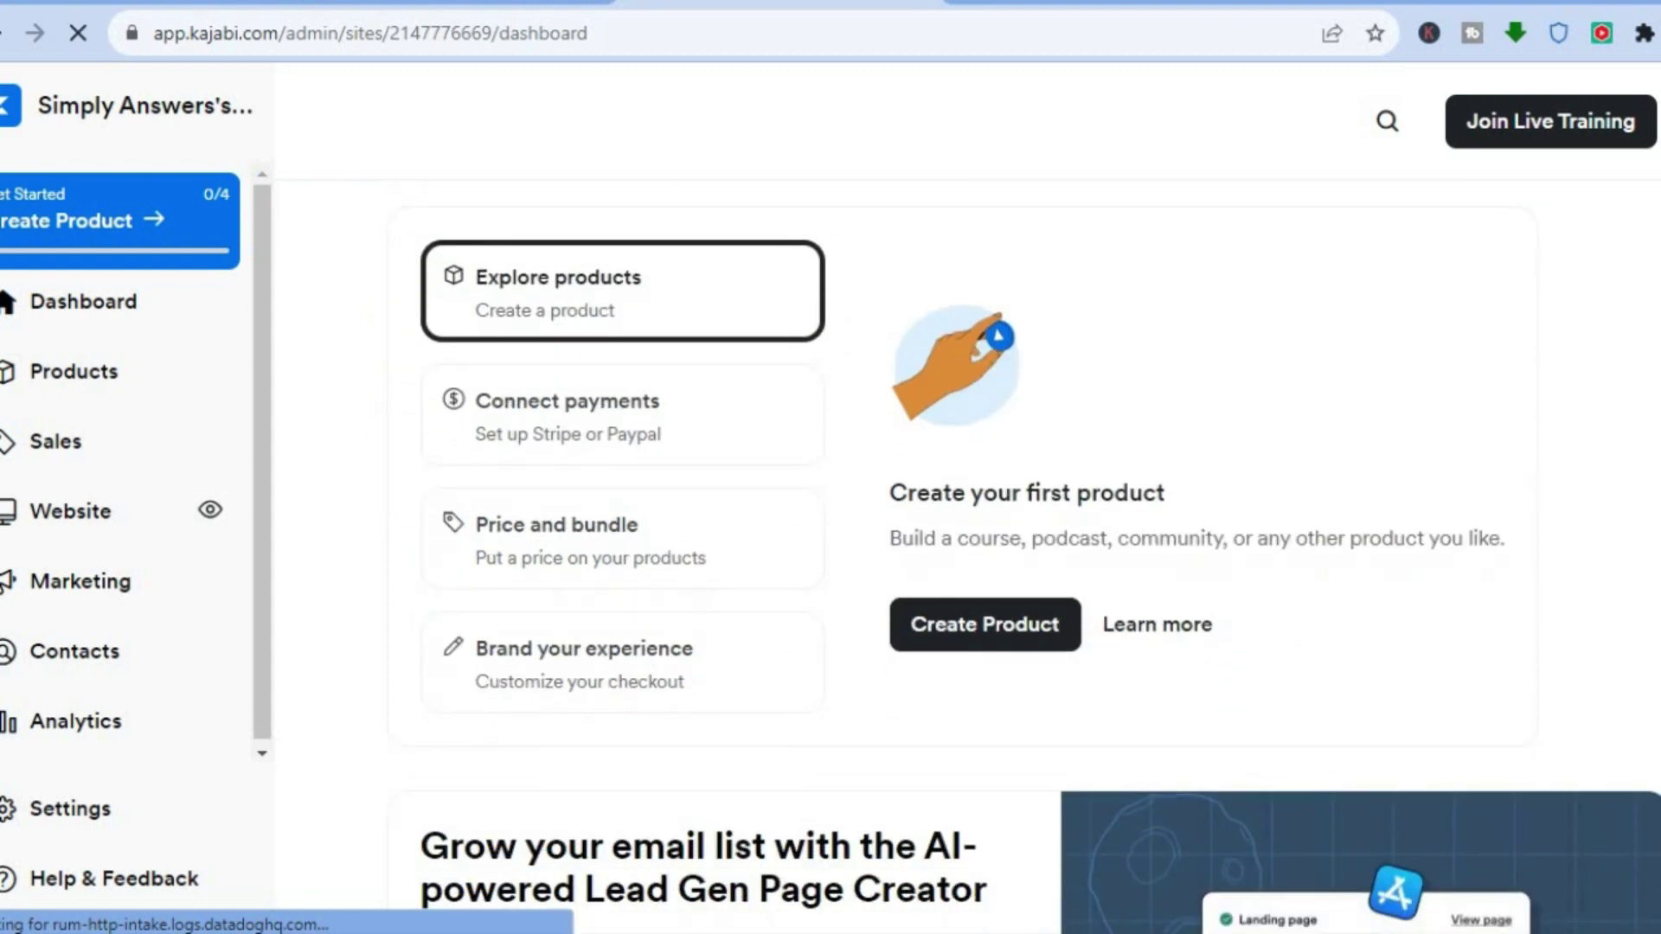
click(1014, 641)
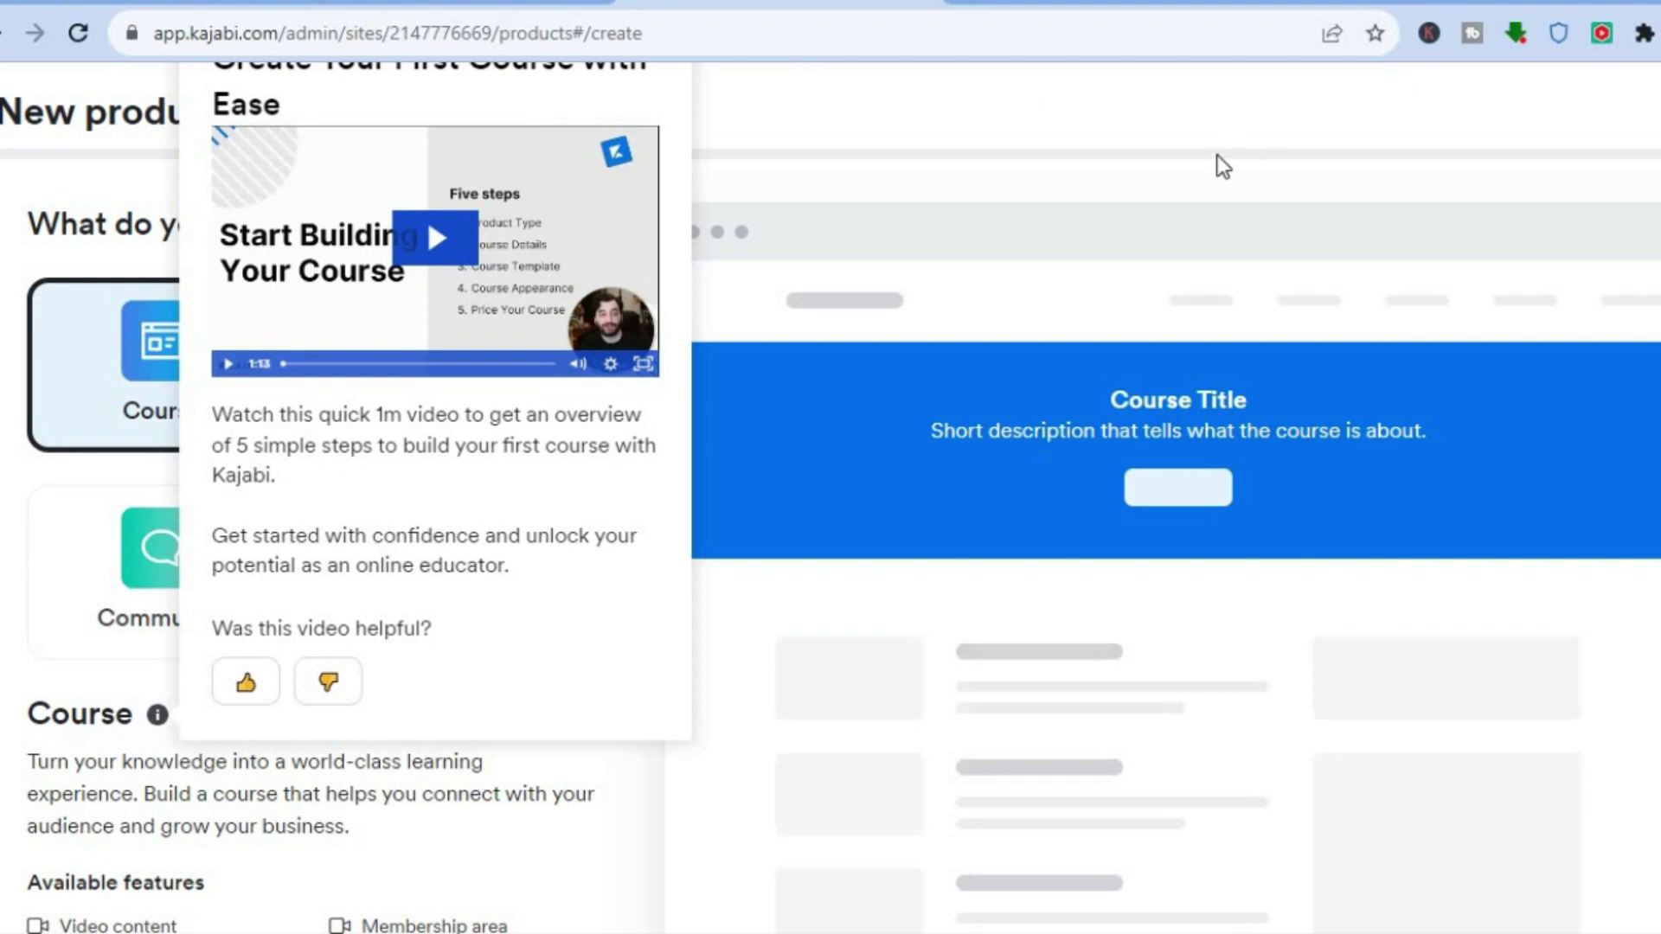
Dismiss the introductory course video and start a new product of the Course type.
click(58, 389)
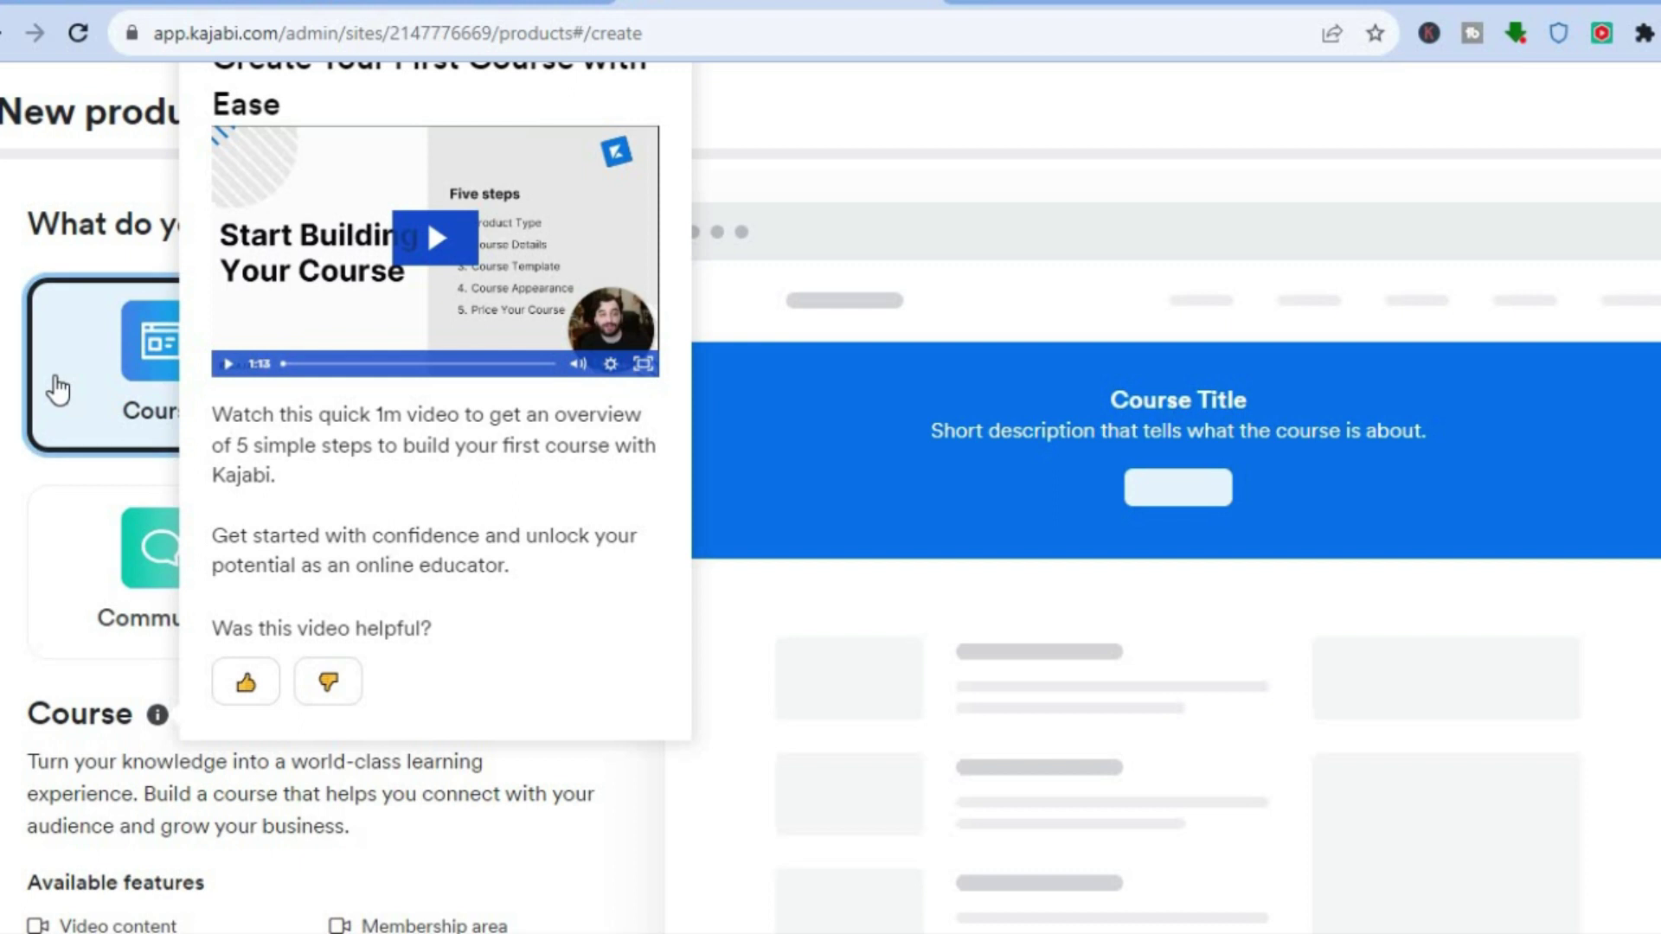
click(268, 683)
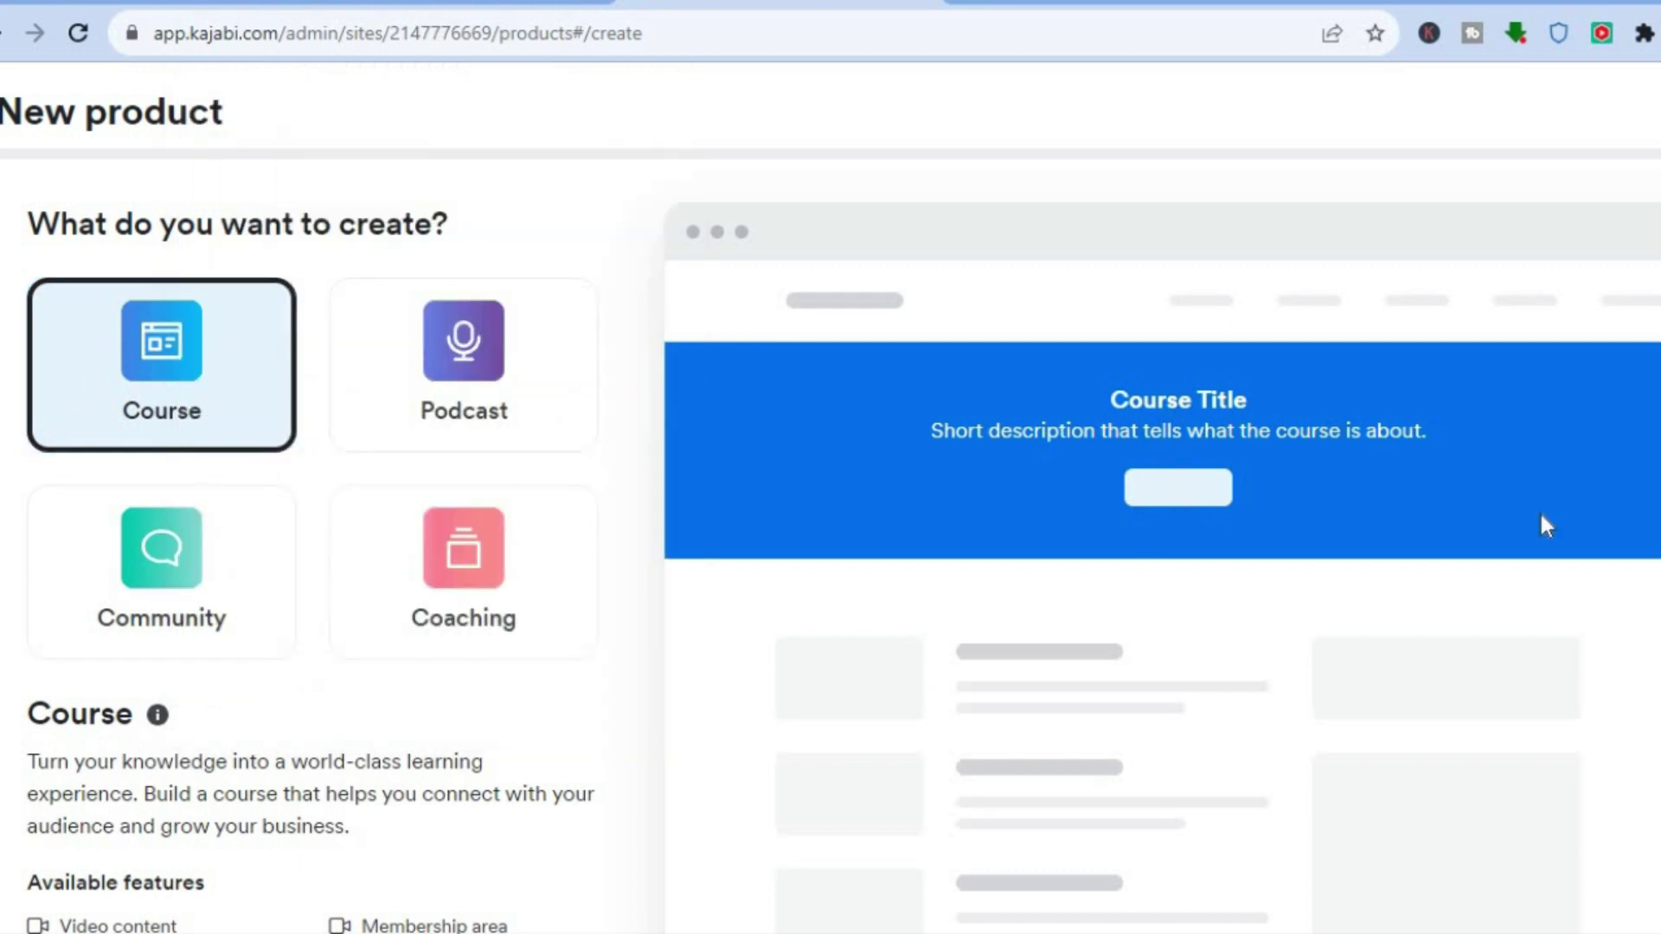
scroll(1037, 519, down, 3)
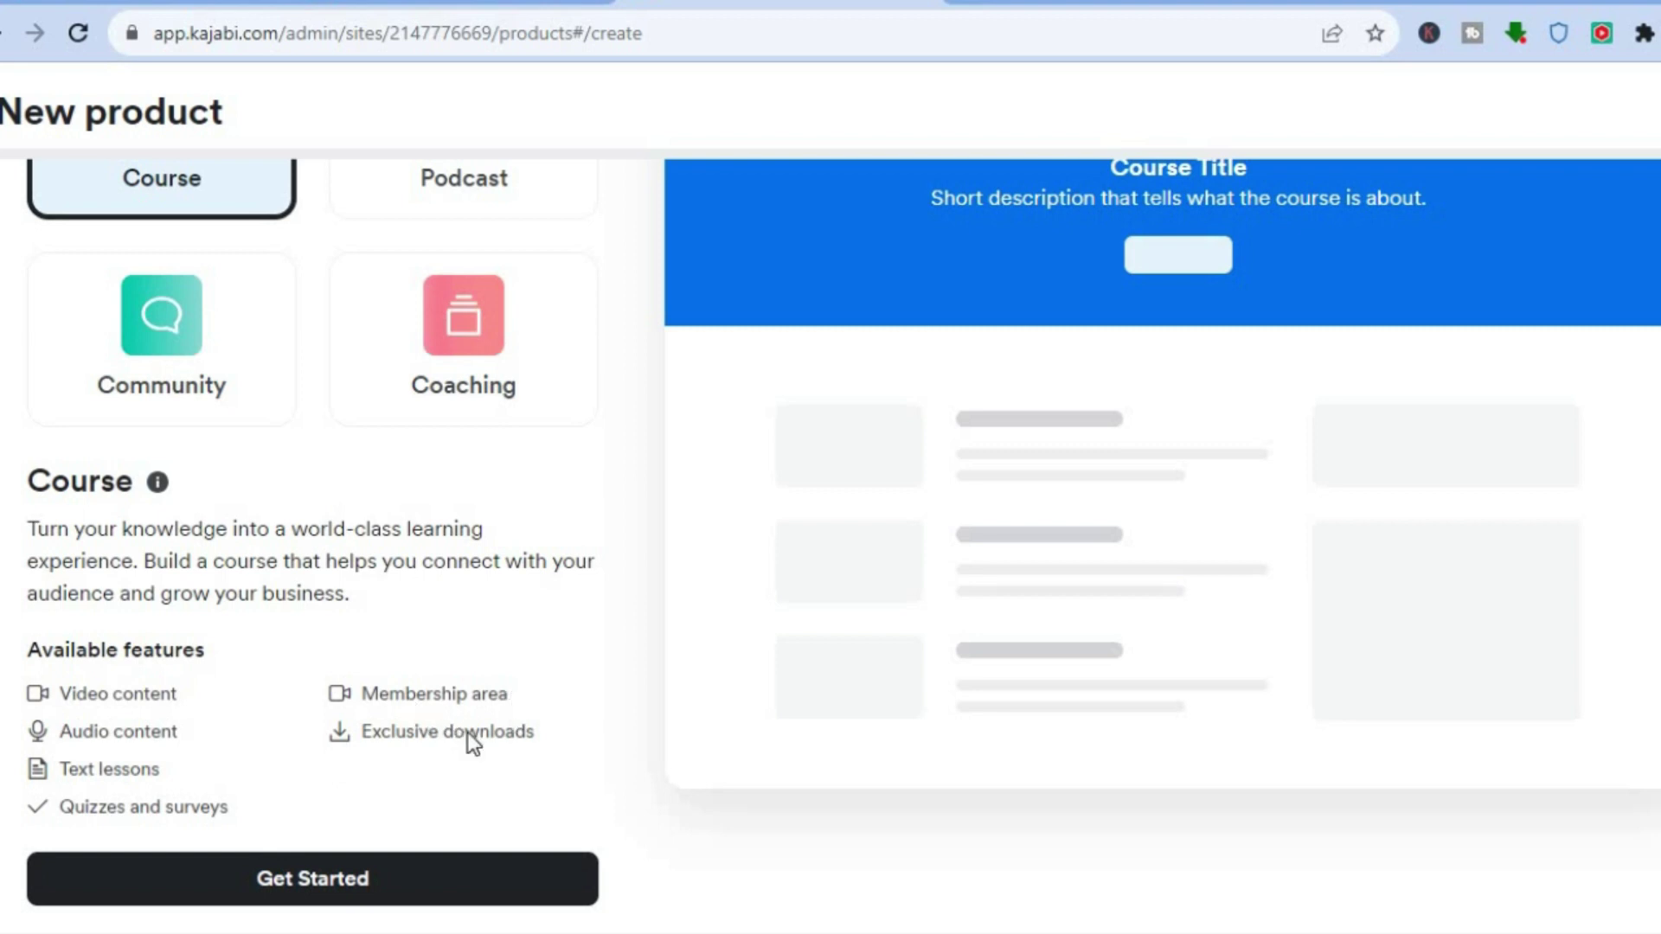
click(353, 876)
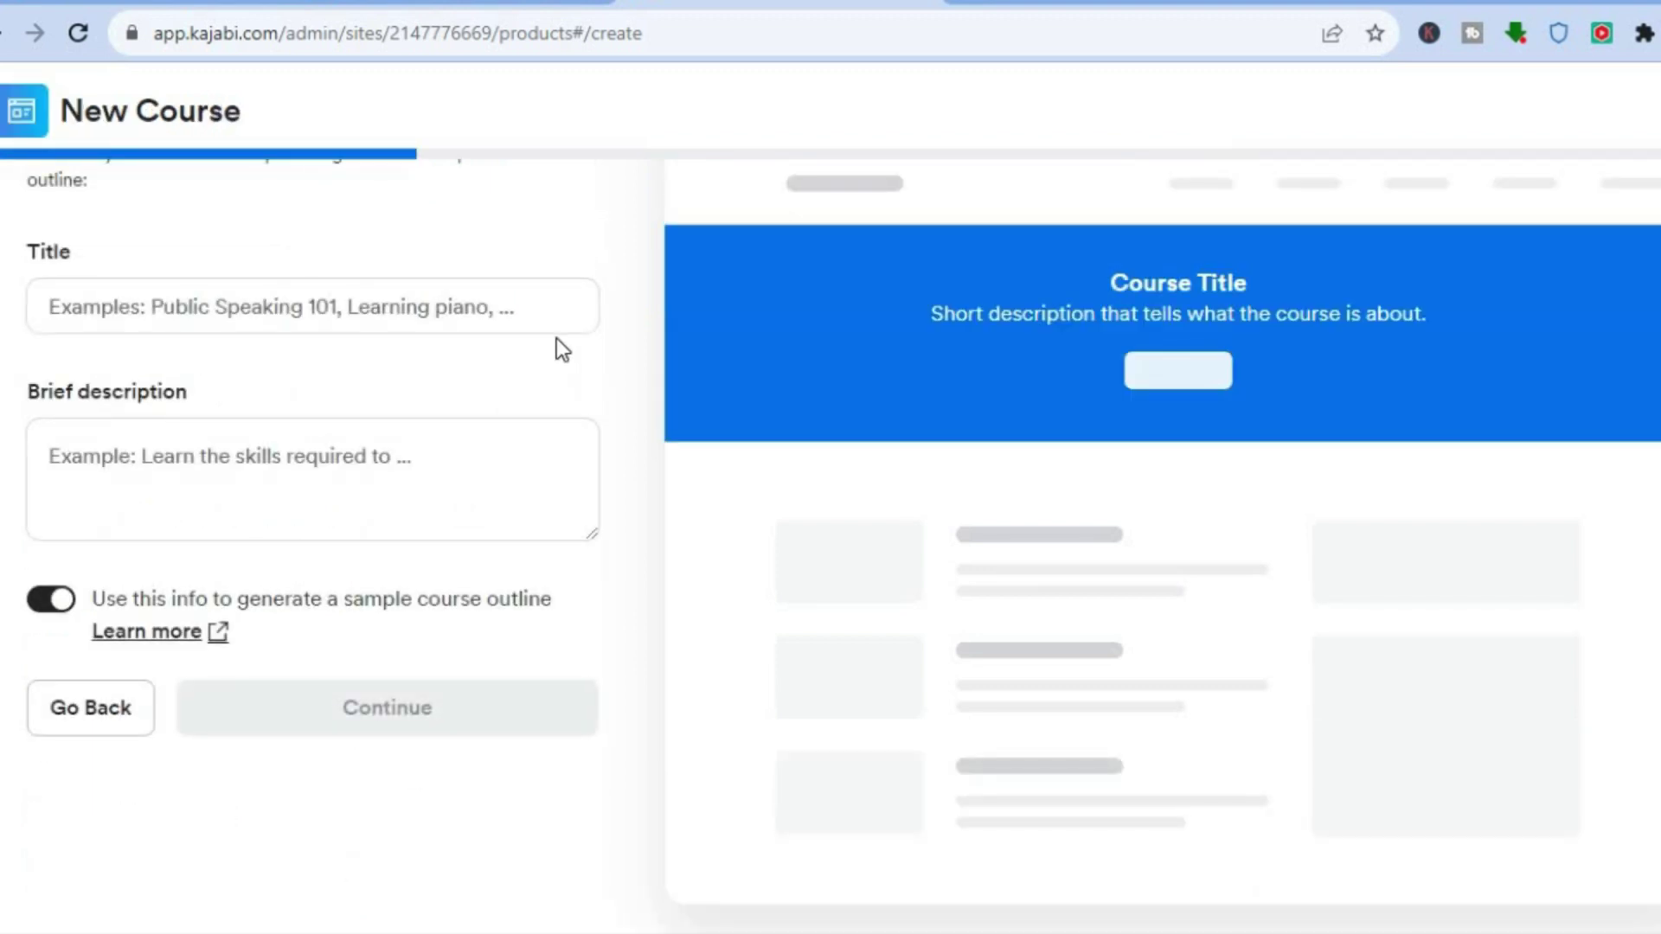
Enter simple as the course title and test as its brief description, and continue to the course appearance settings.
click(511, 312)
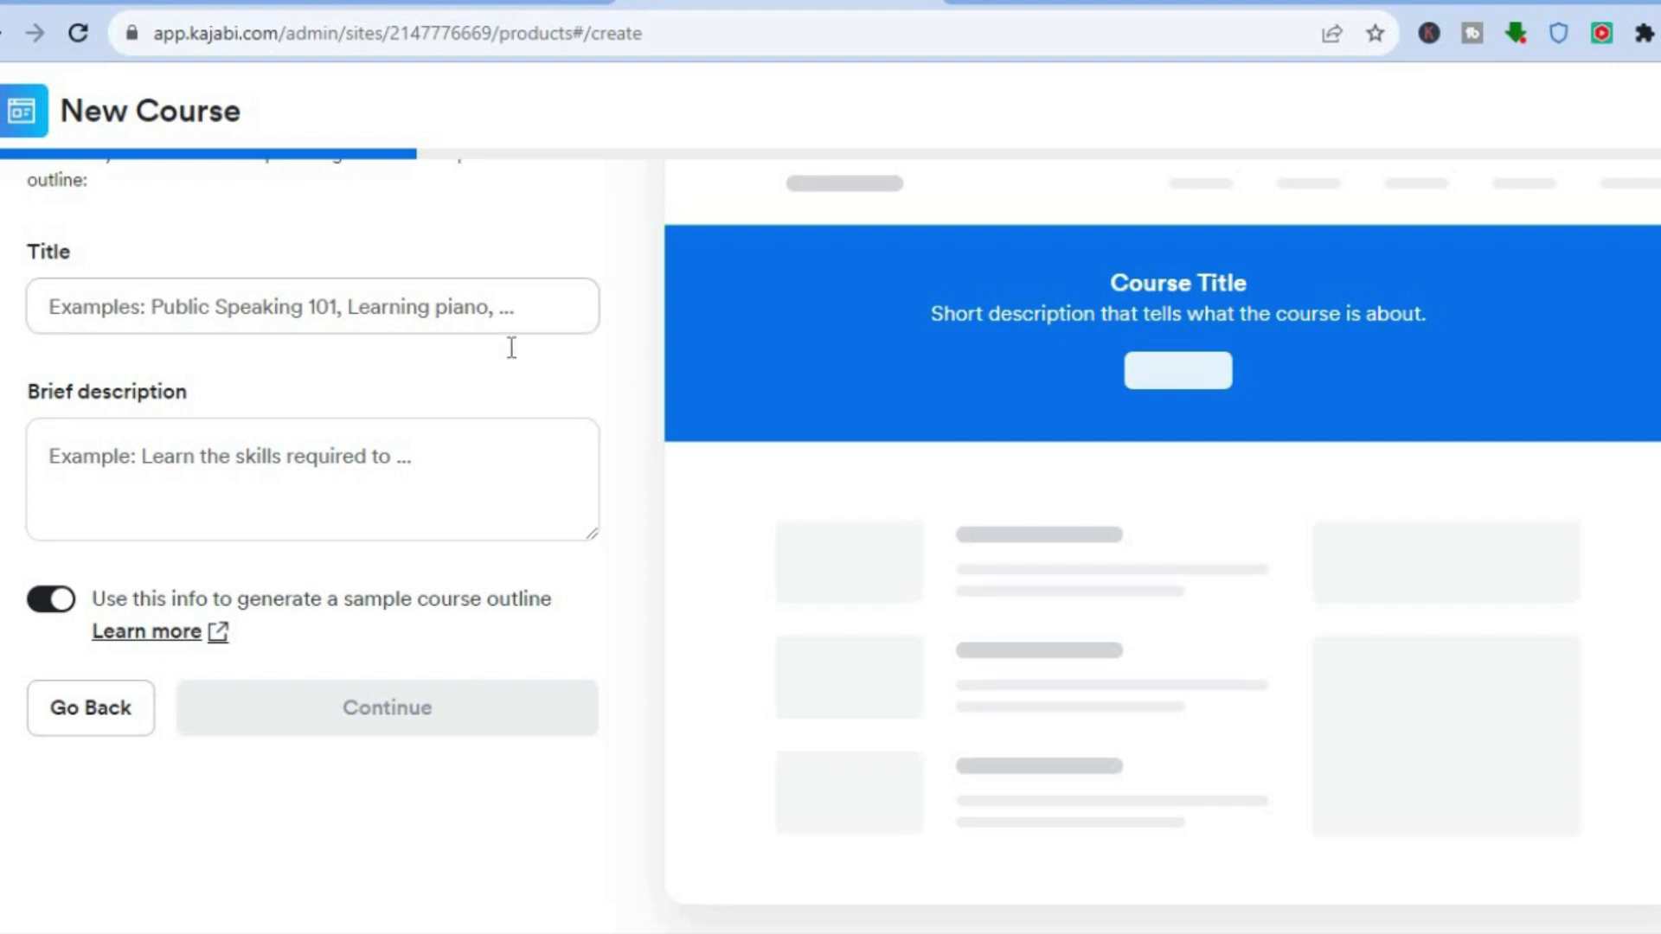
click(370, 481)
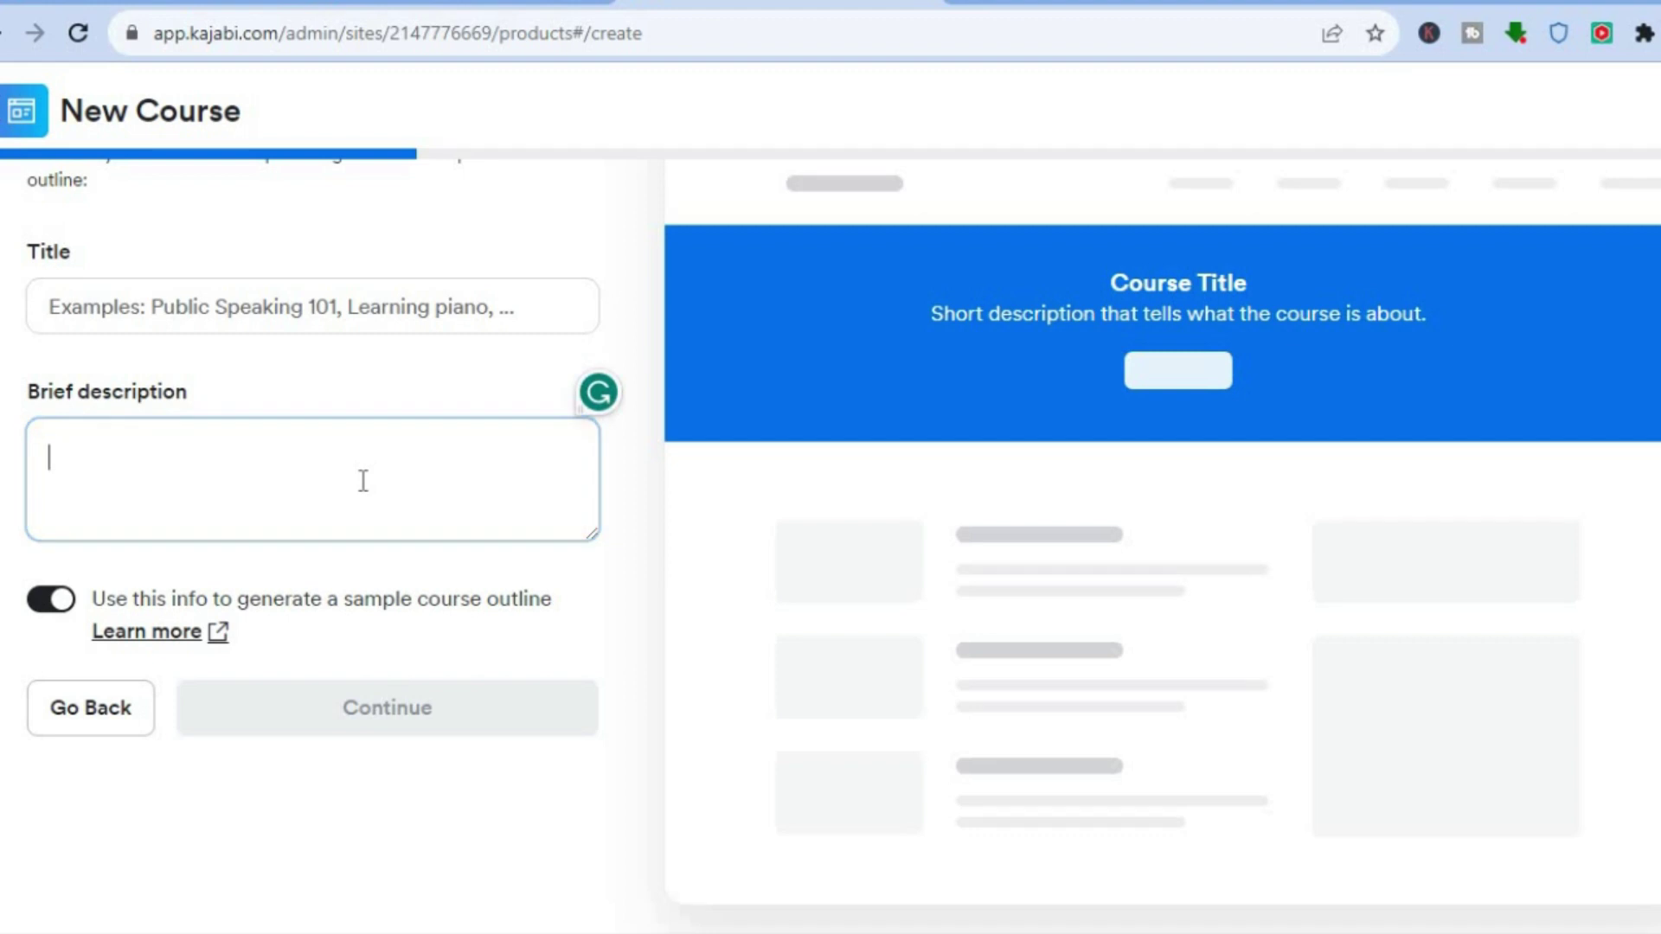
text(test)
click(368, 313)
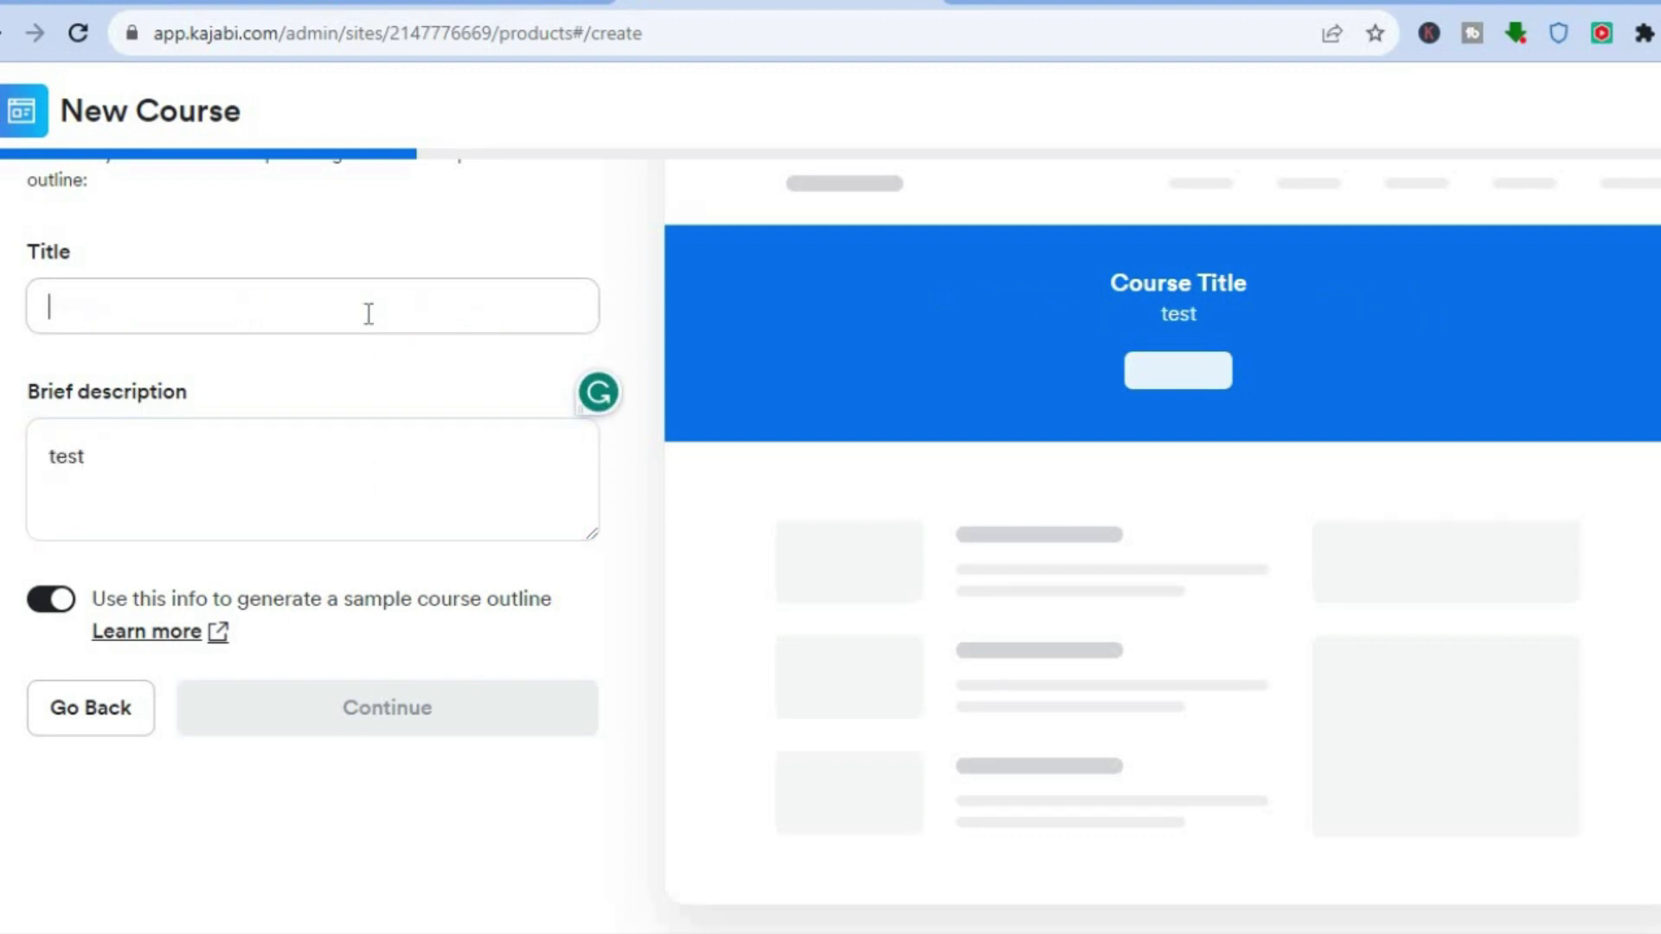
text(simple)
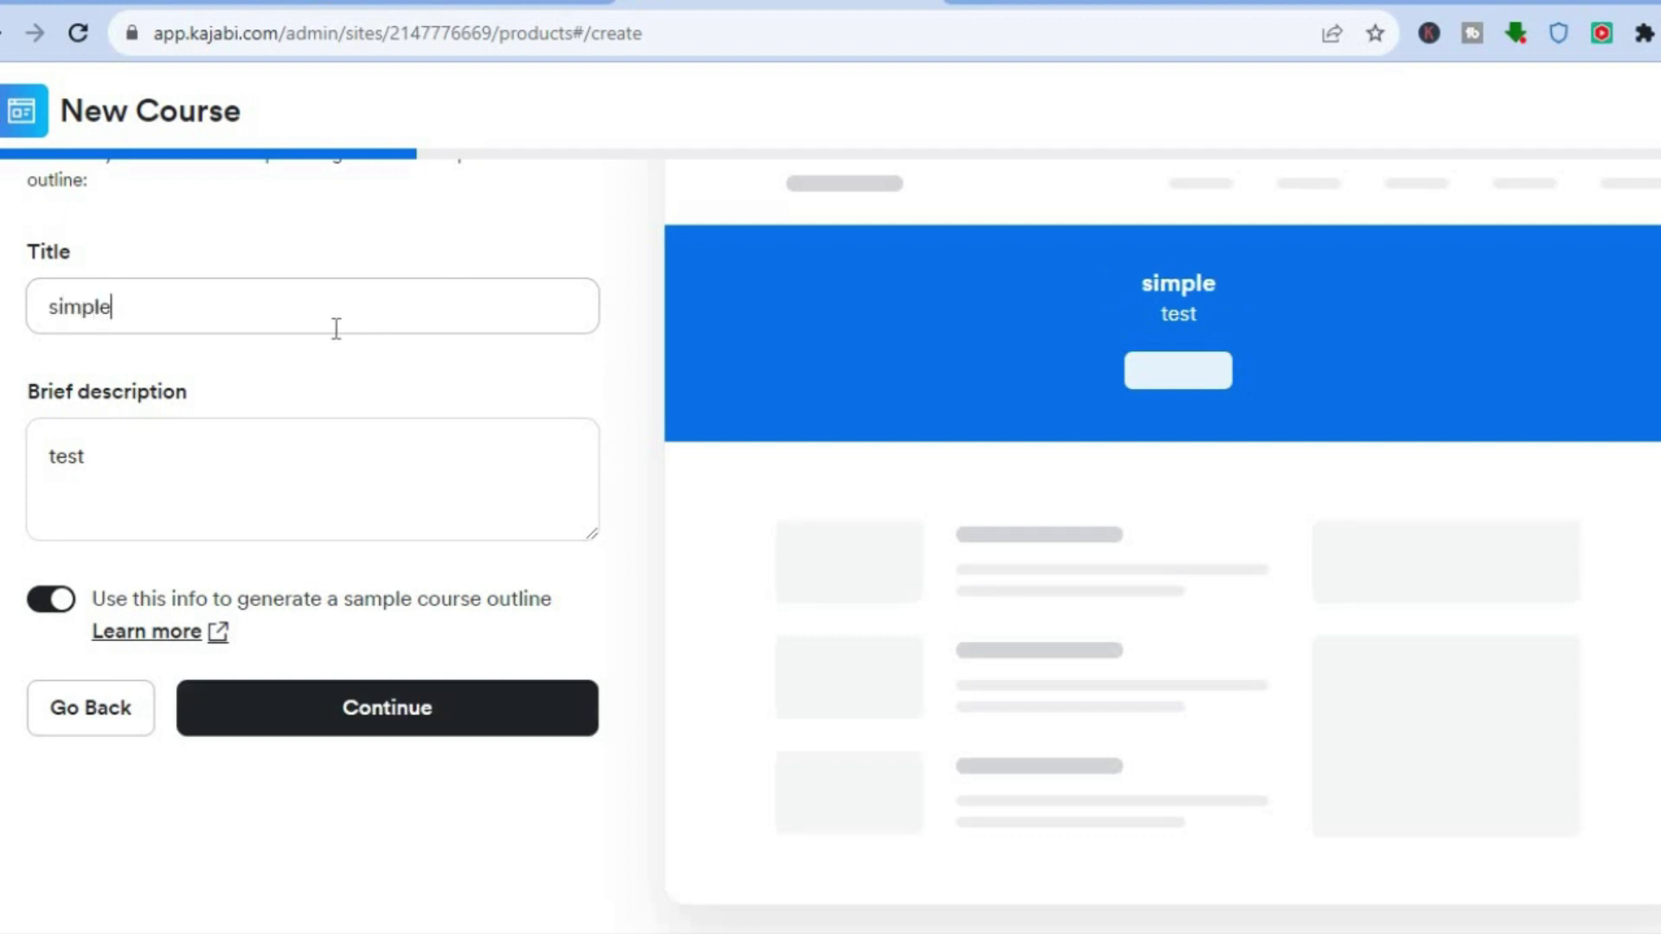
click(301, 702)
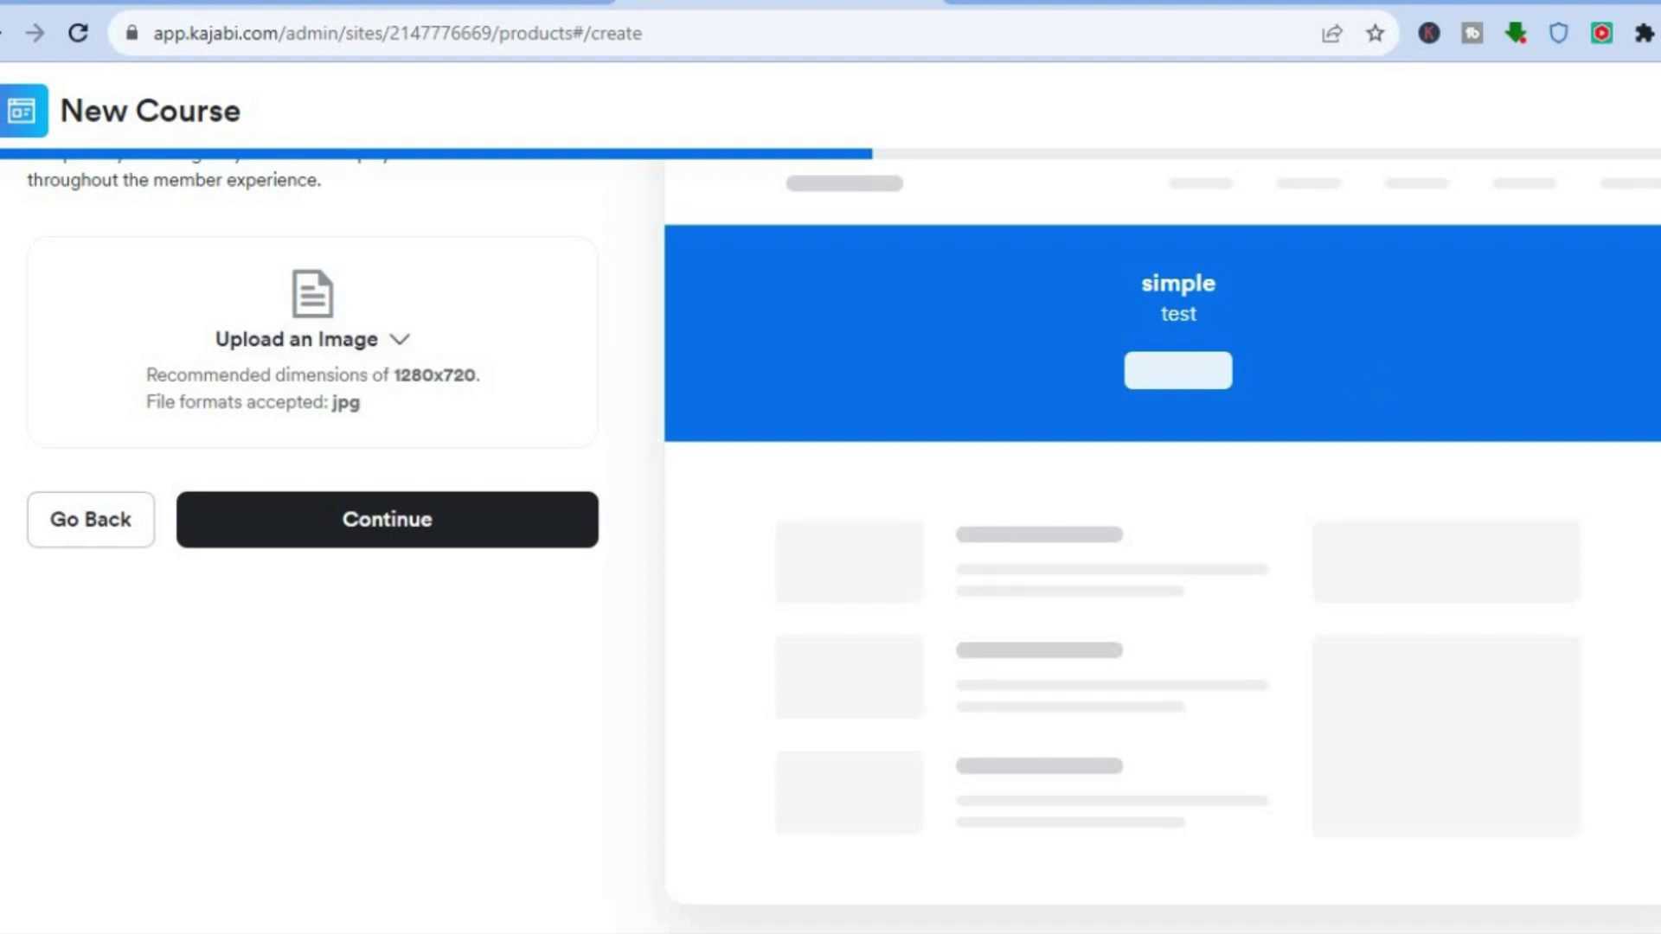
scroll(844, 545, up, 2)
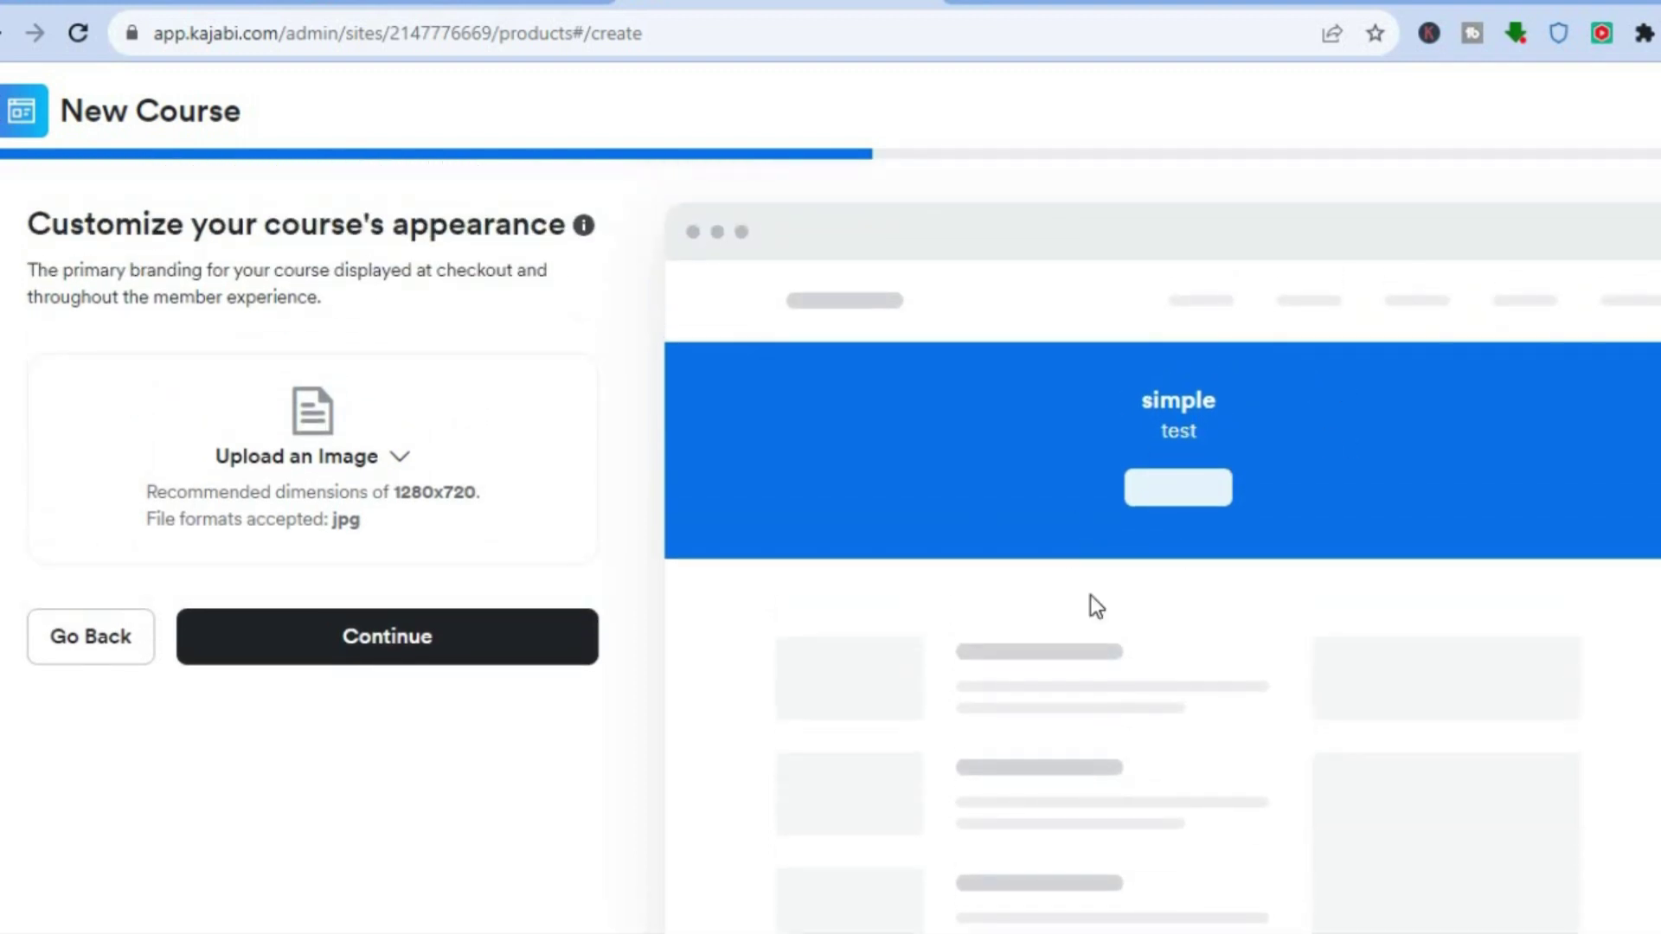
Return to the product type choice, examine the Podcast type's features and setup options, and go back to the product types.
click(108, 658)
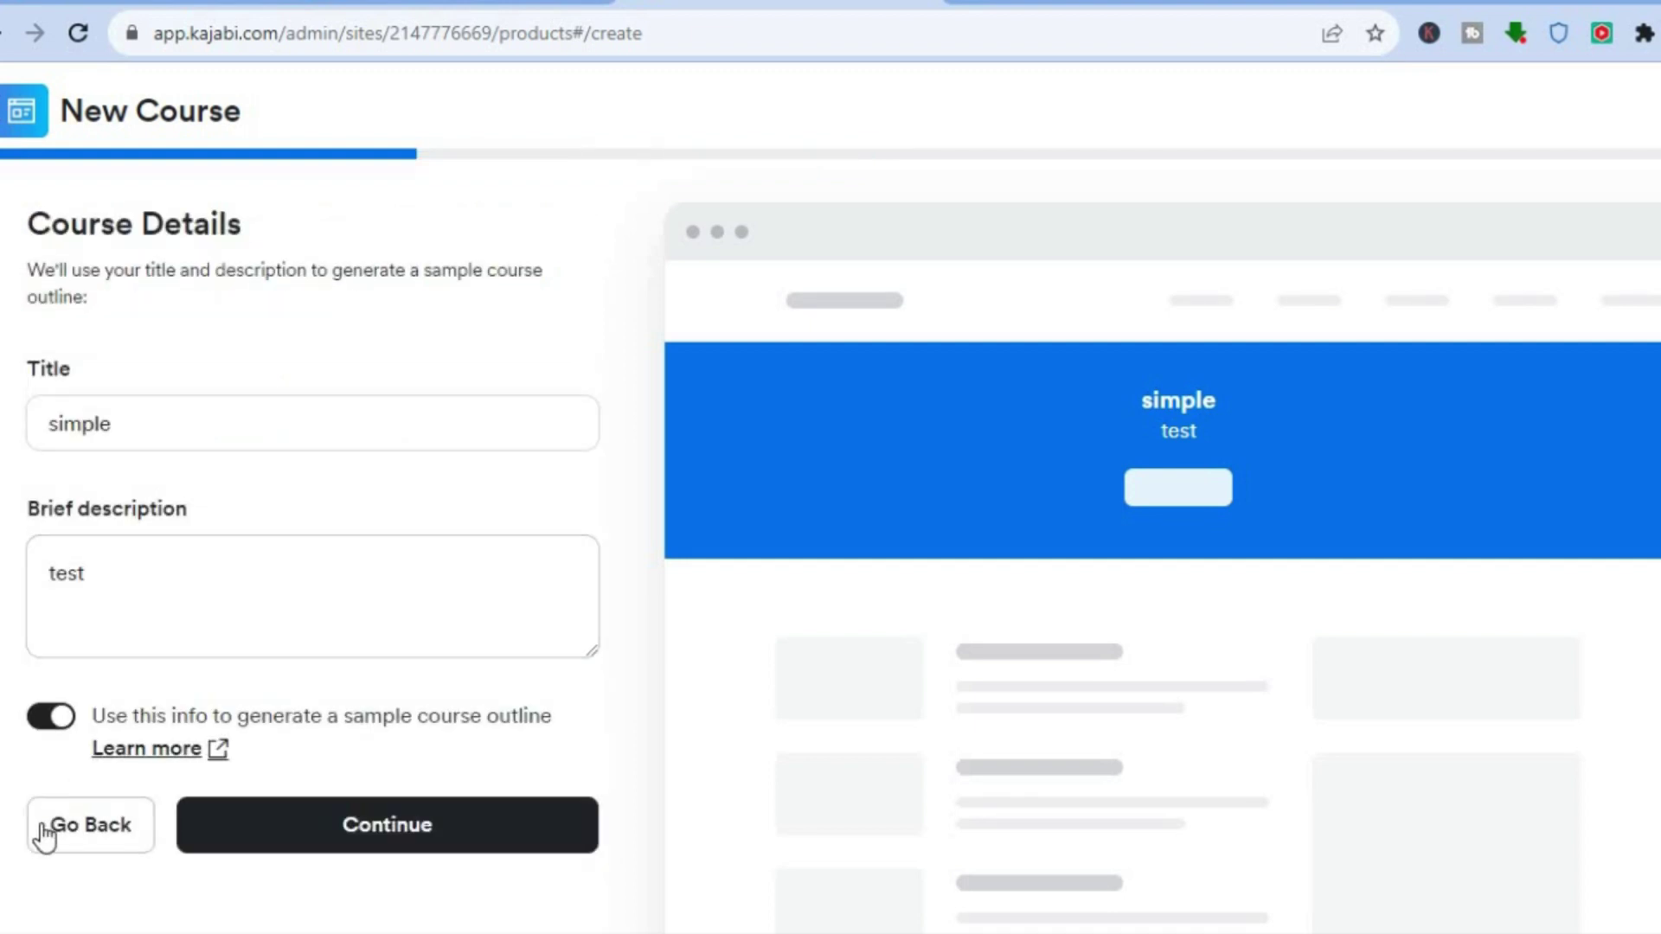
click(42, 828)
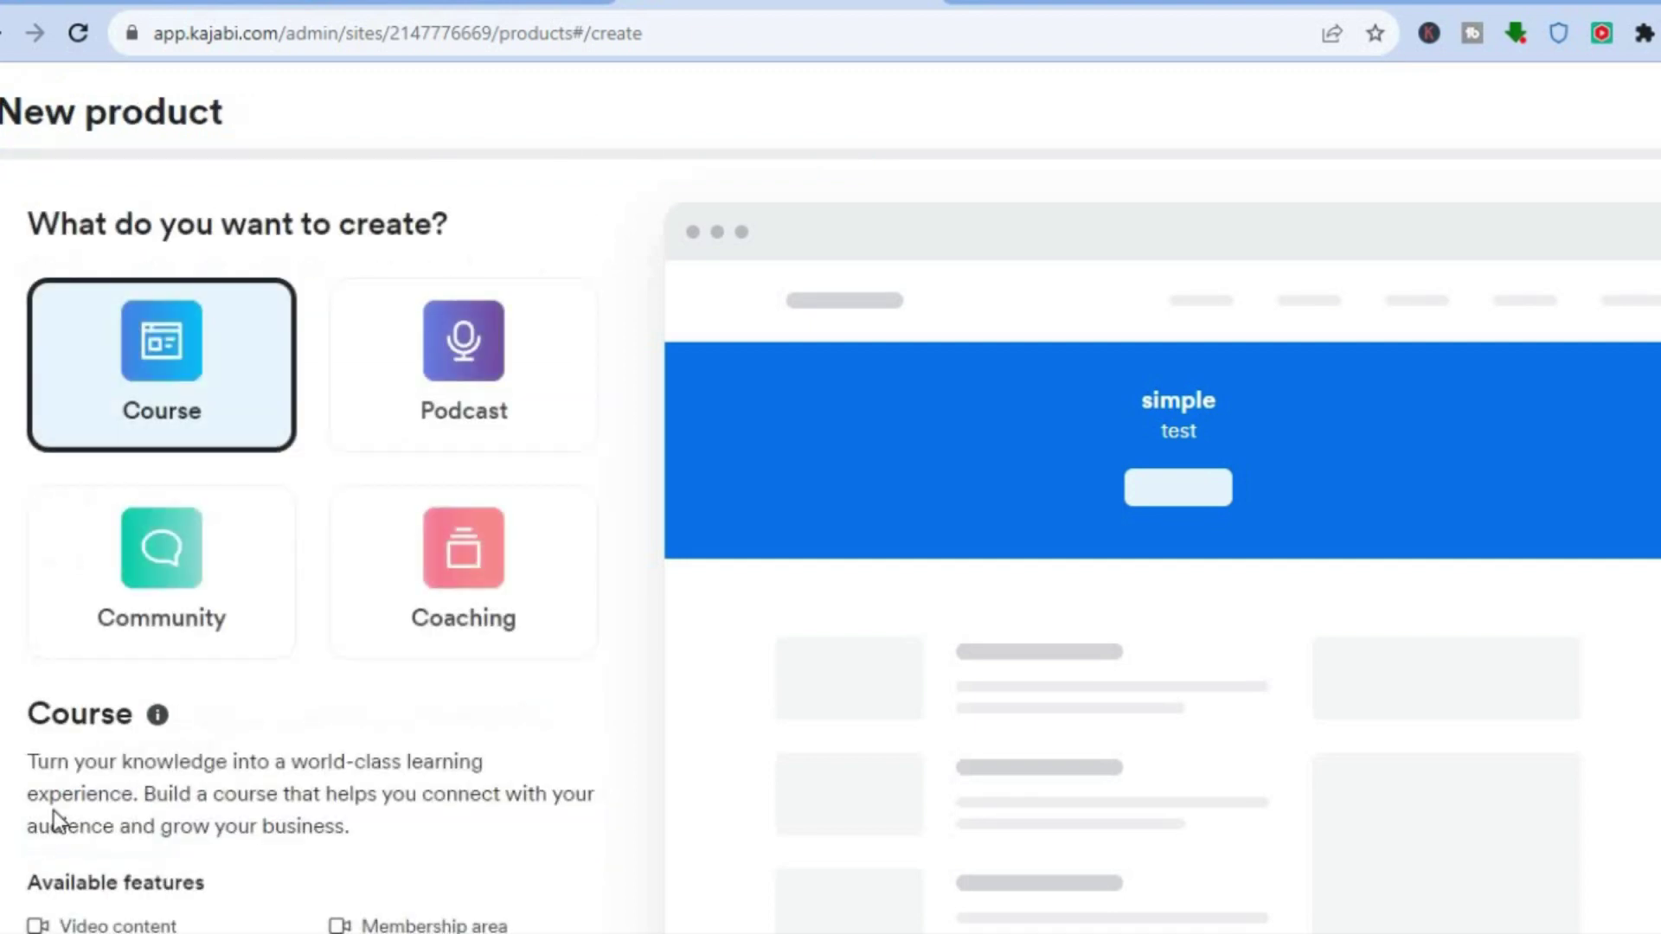
click(448, 368)
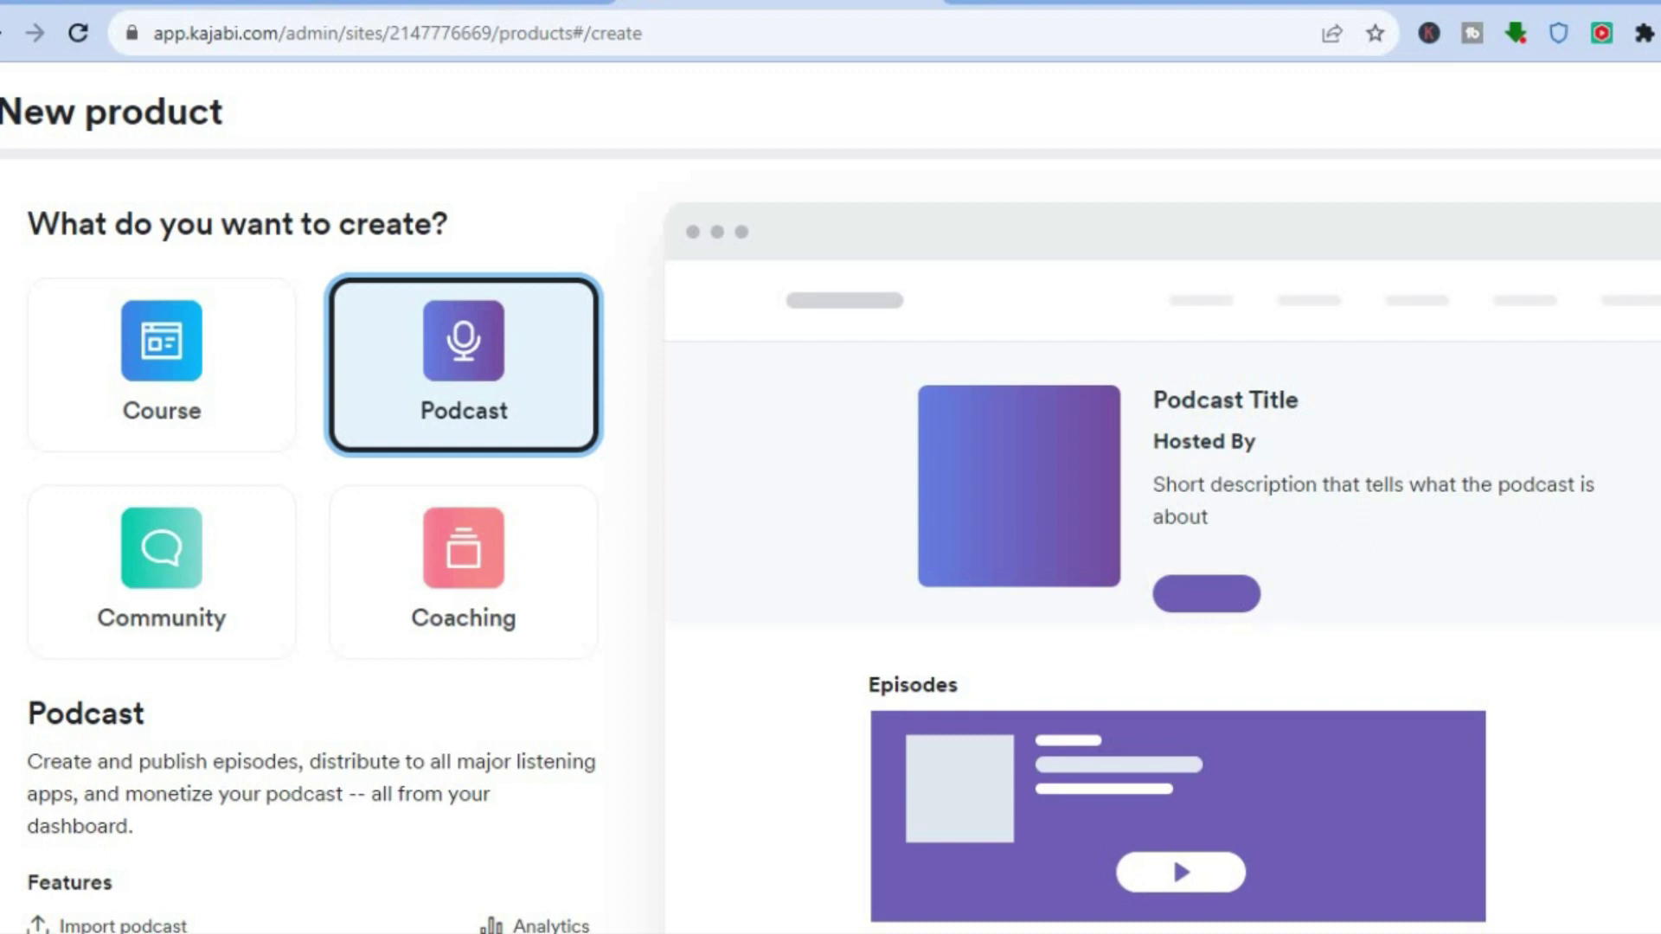
scroll(830, 519, down, 3)
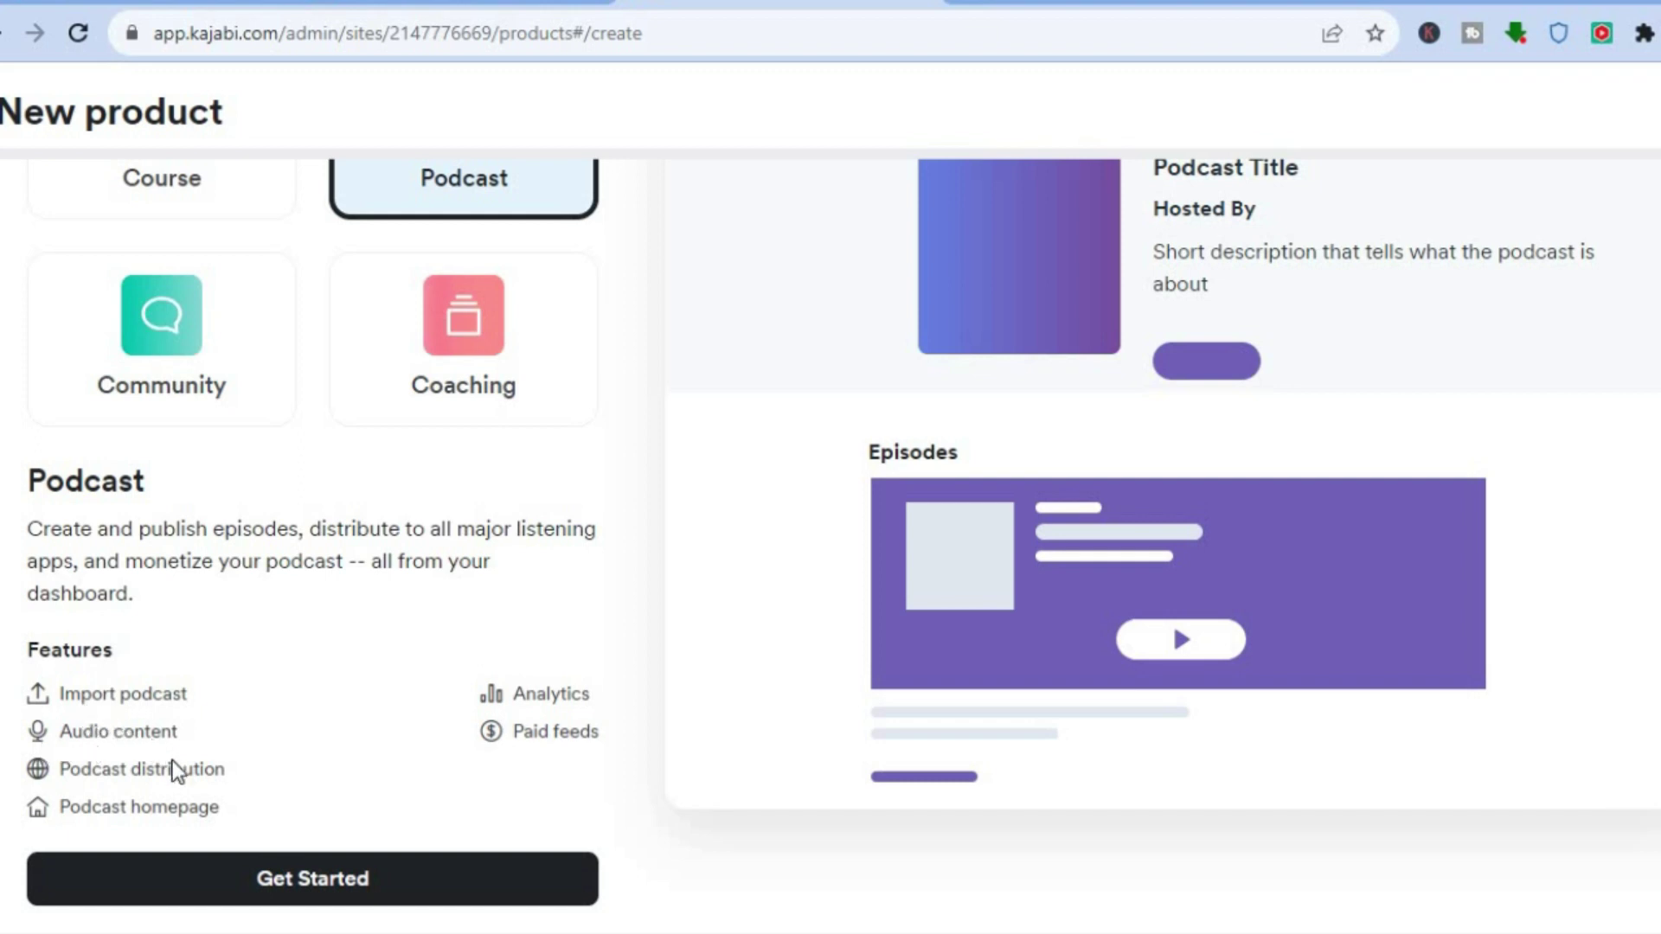
click(242, 875)
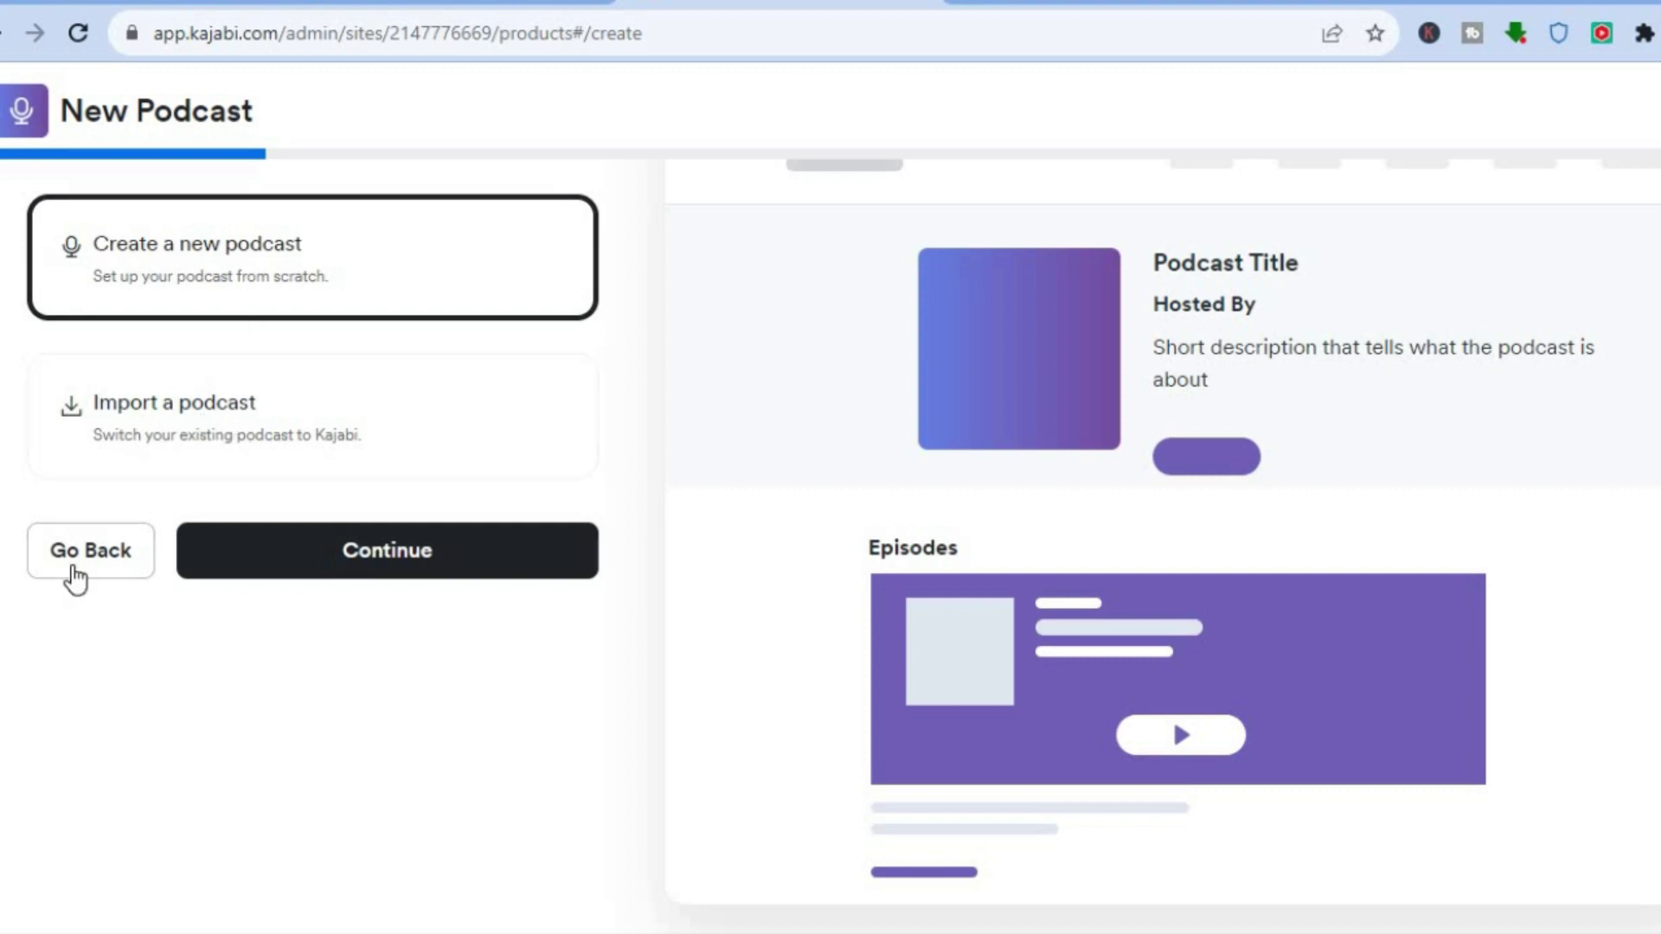
click(76, 578)
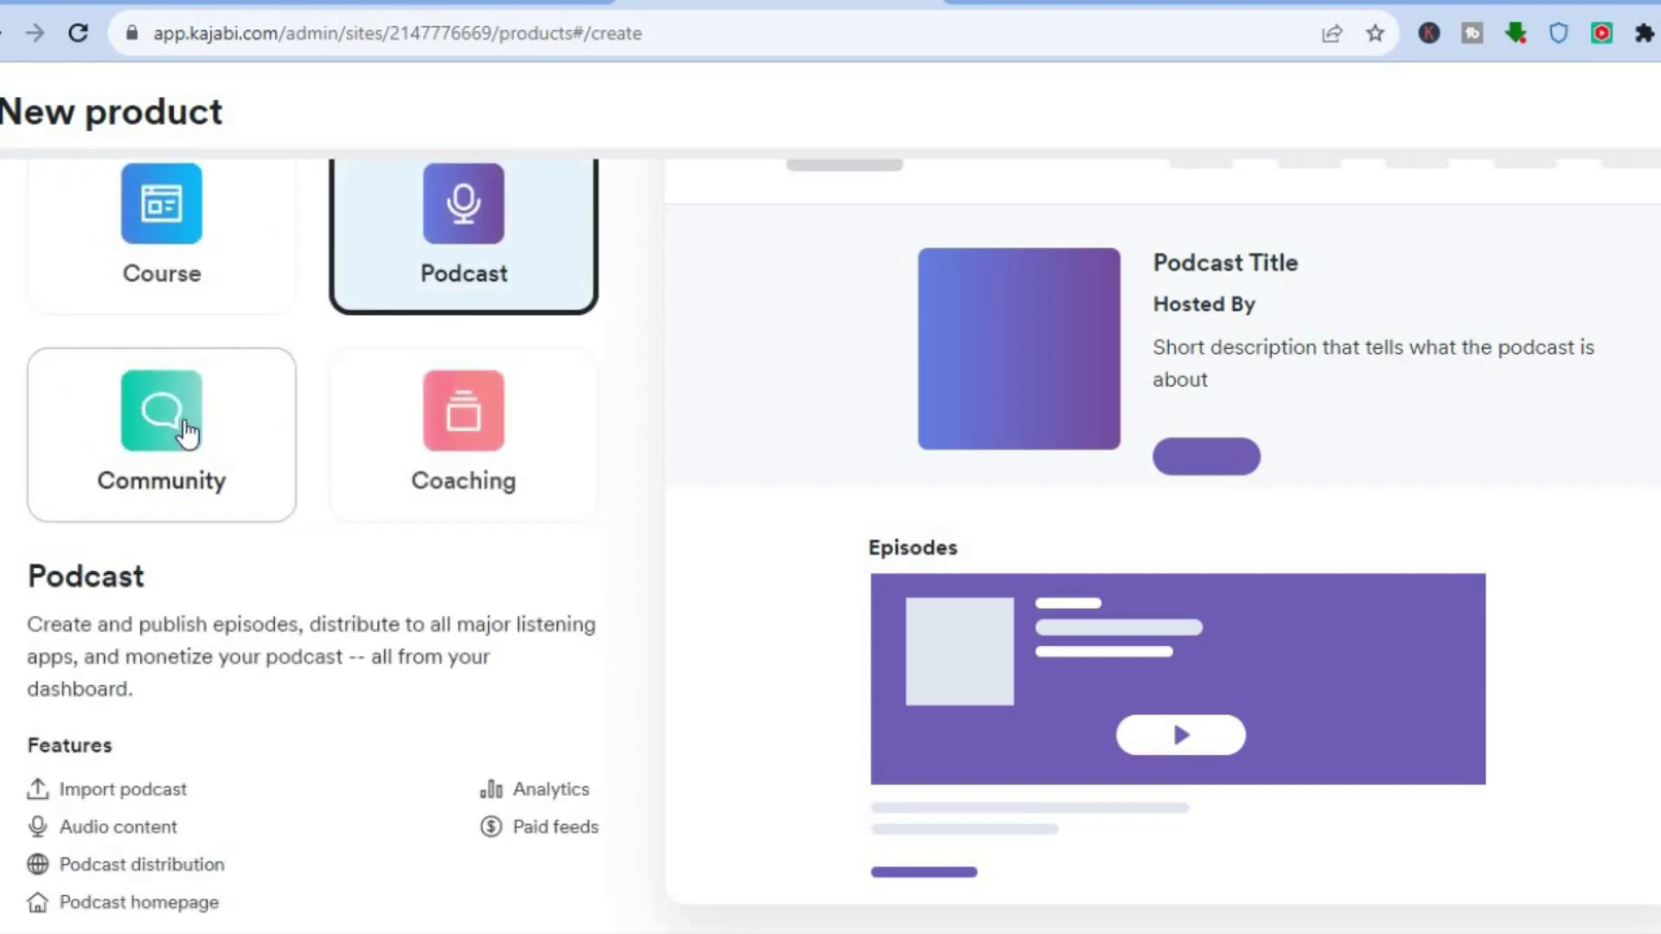
Examine the Community product type's features and its details form, and return to the product type choice.
click(187, 434)
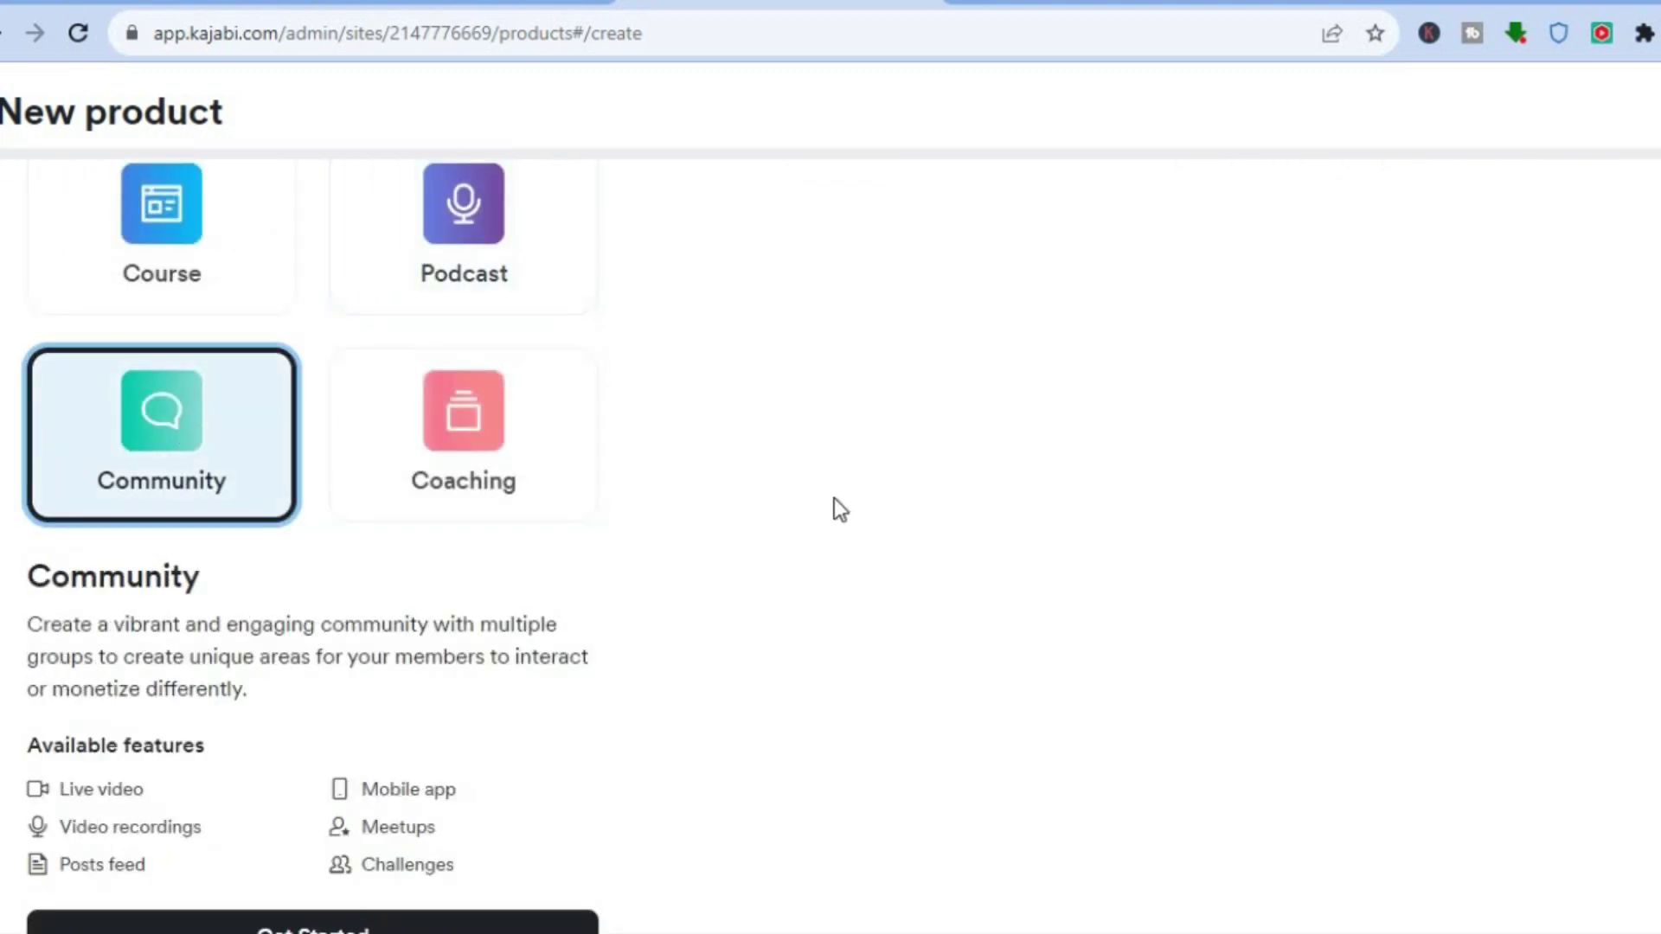
scroll(641, 677, down, 3)
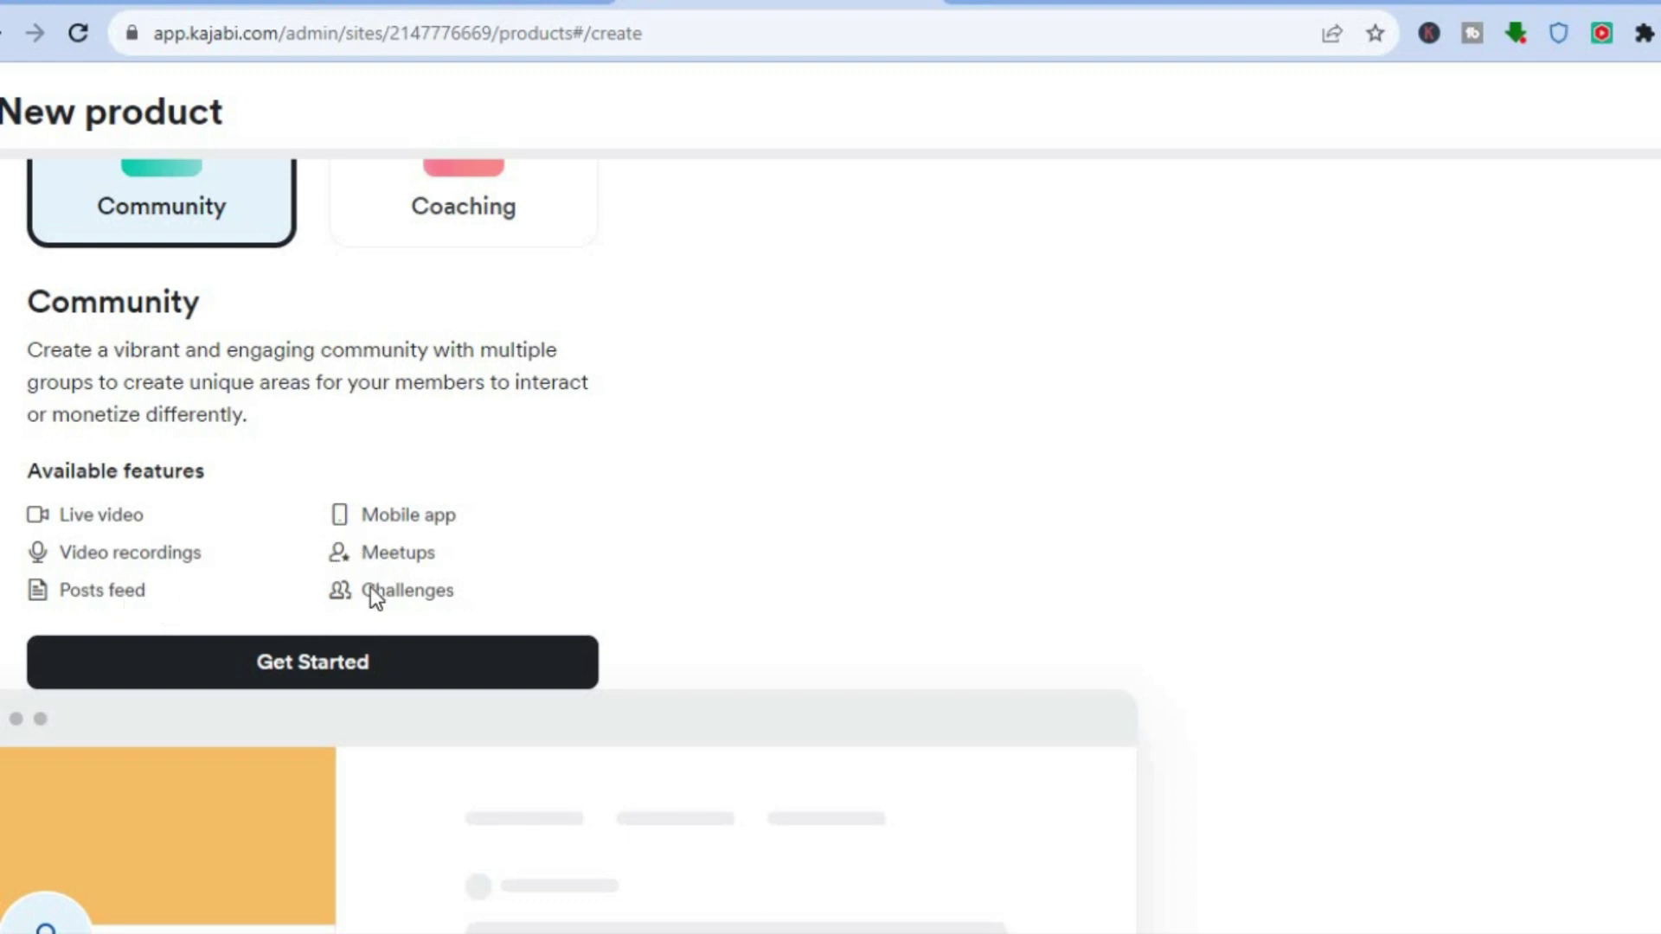
click(317, 676)
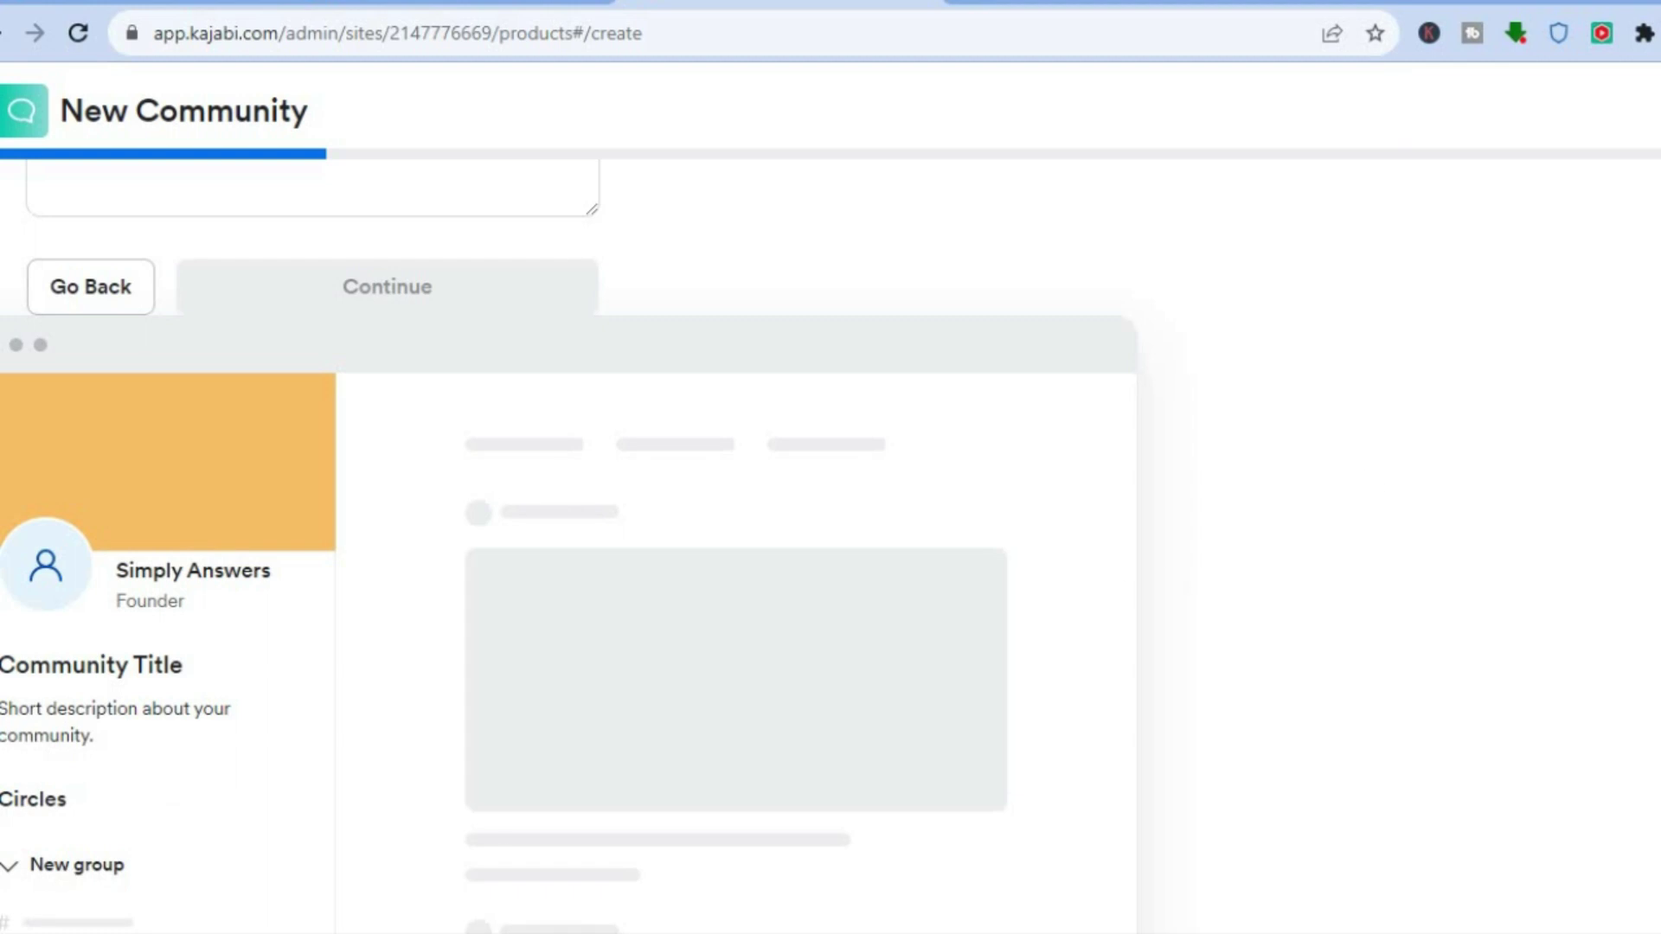
scroll(861, 412, up, 4)
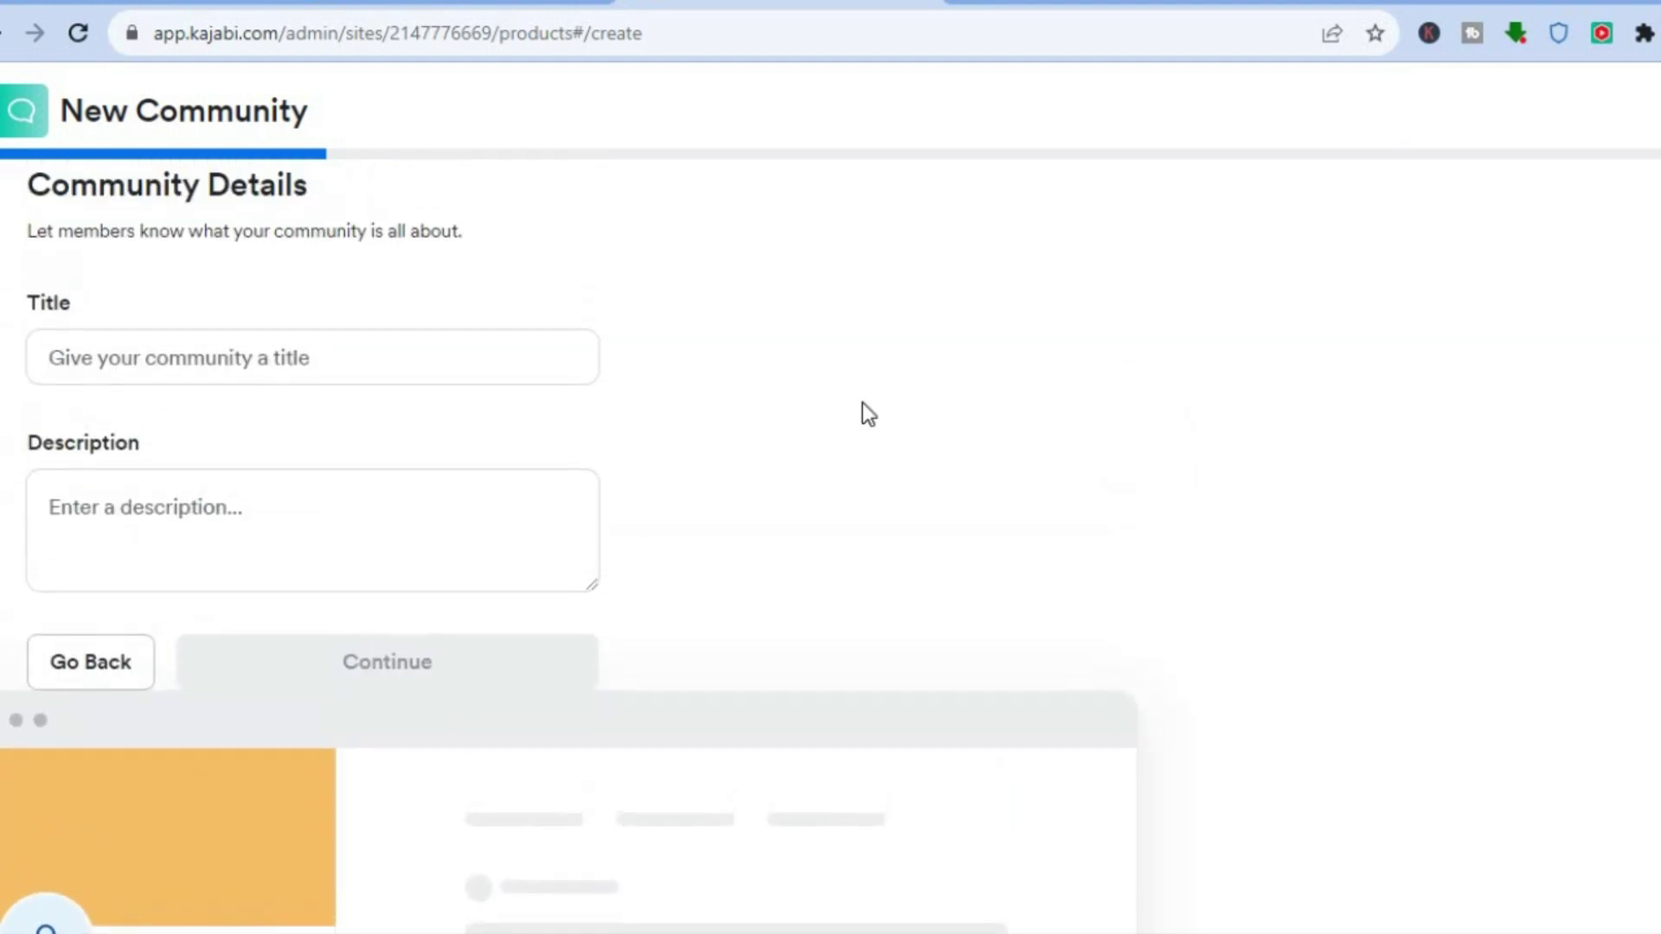
click(388, 363)
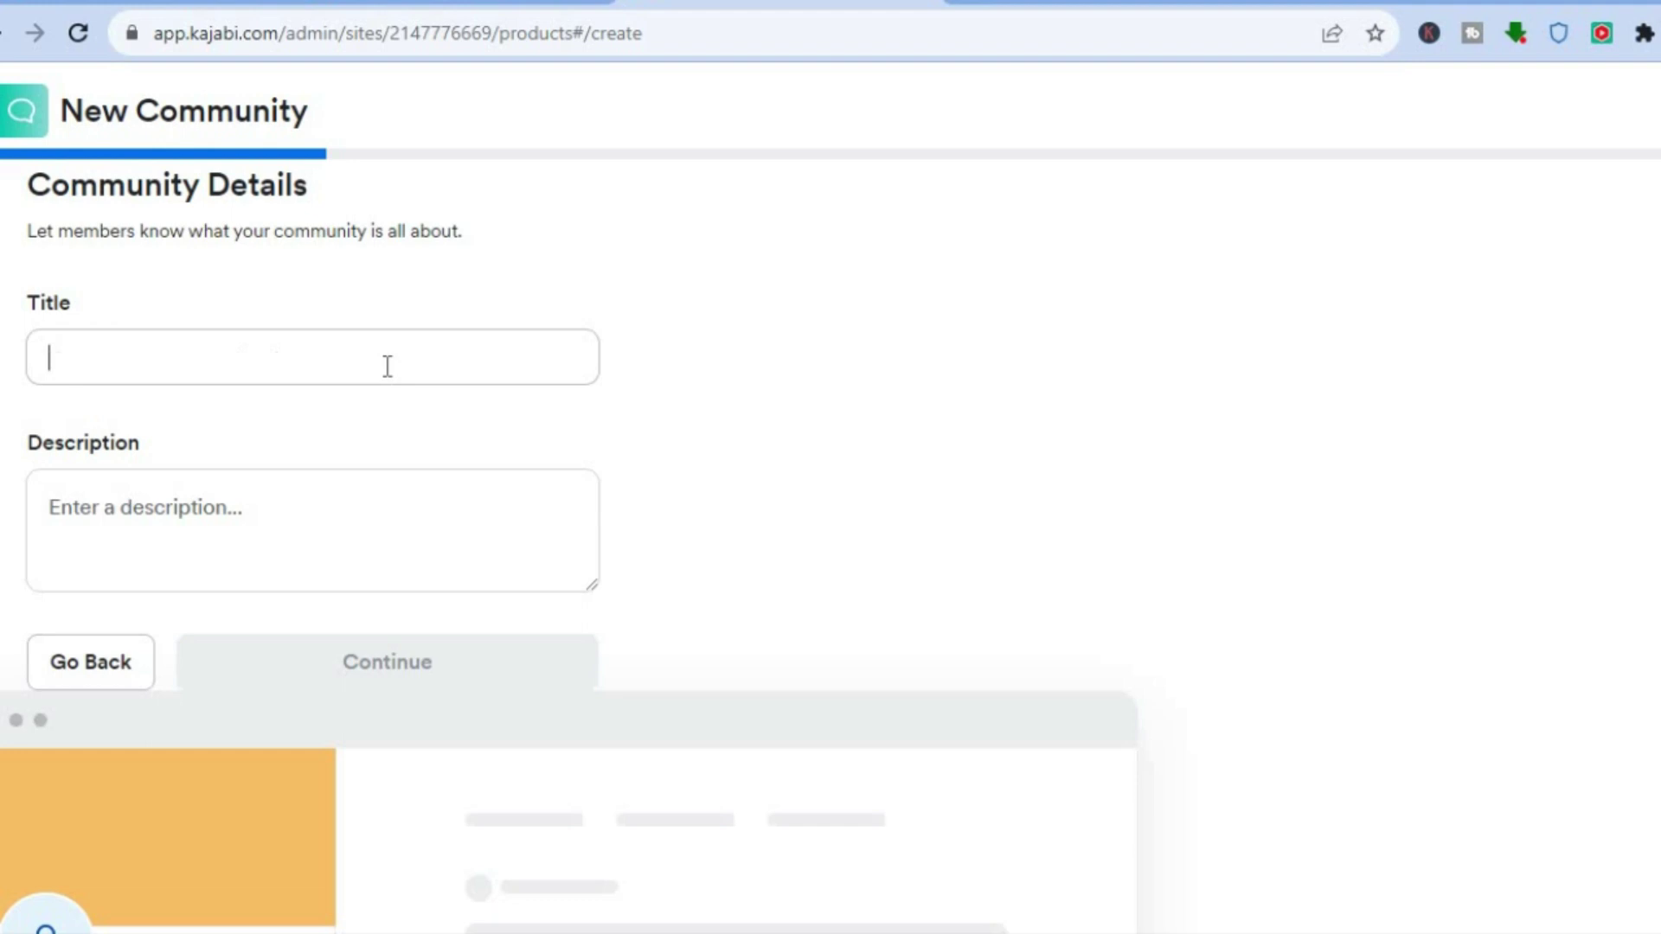
click(338, 554)
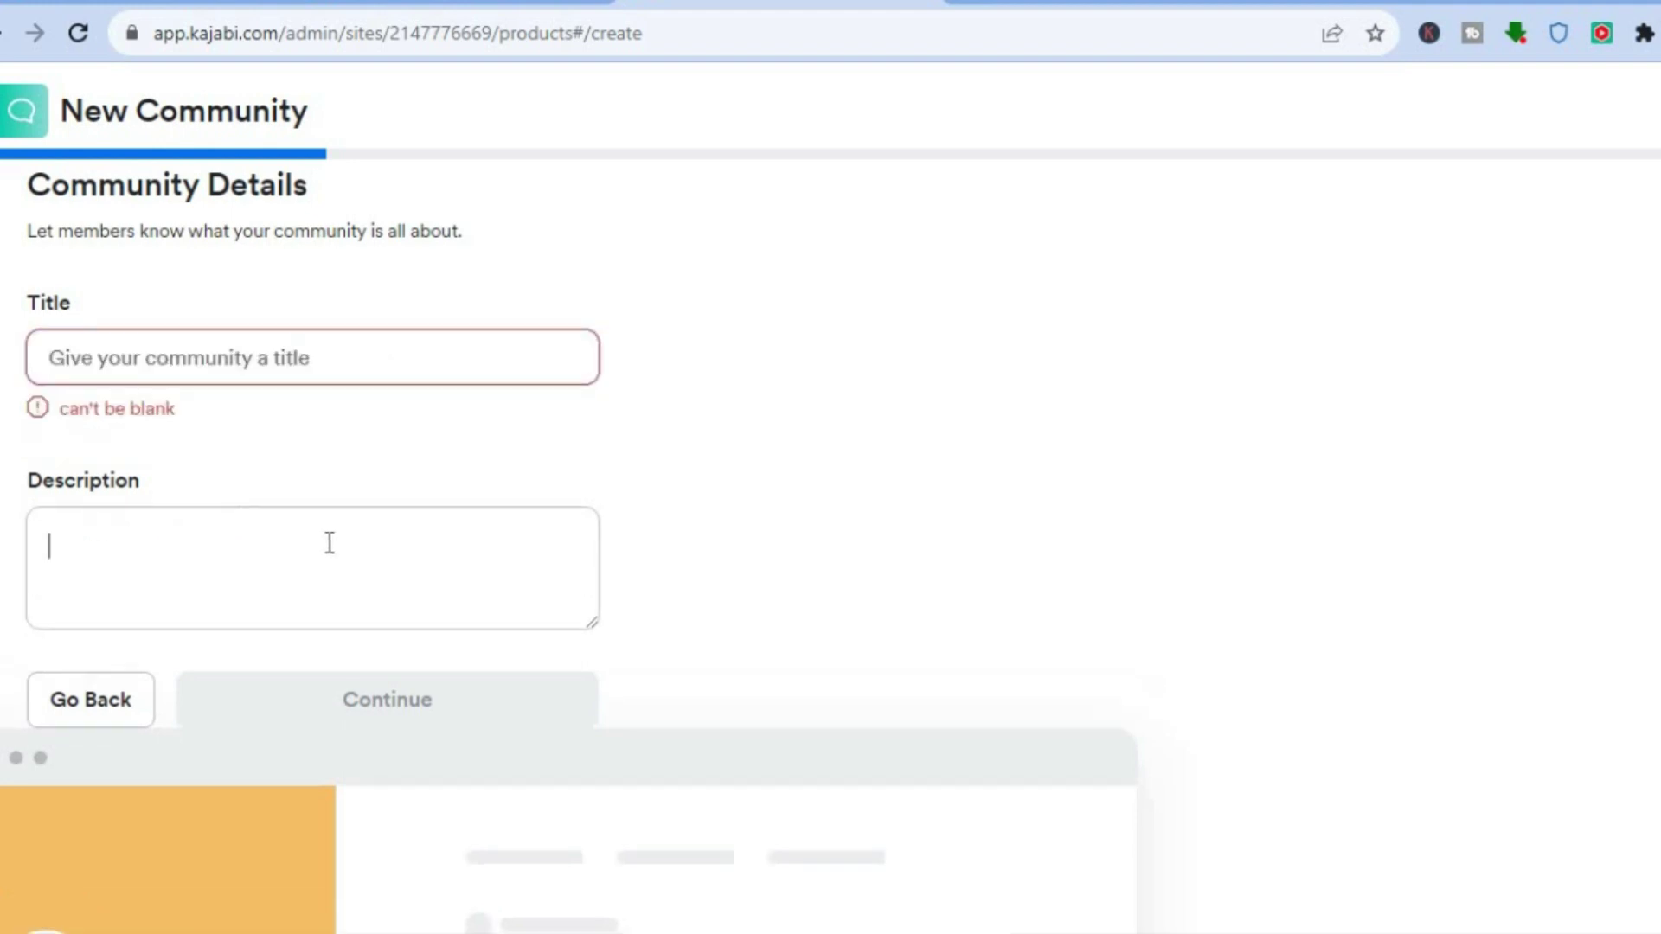
click(87, 710)
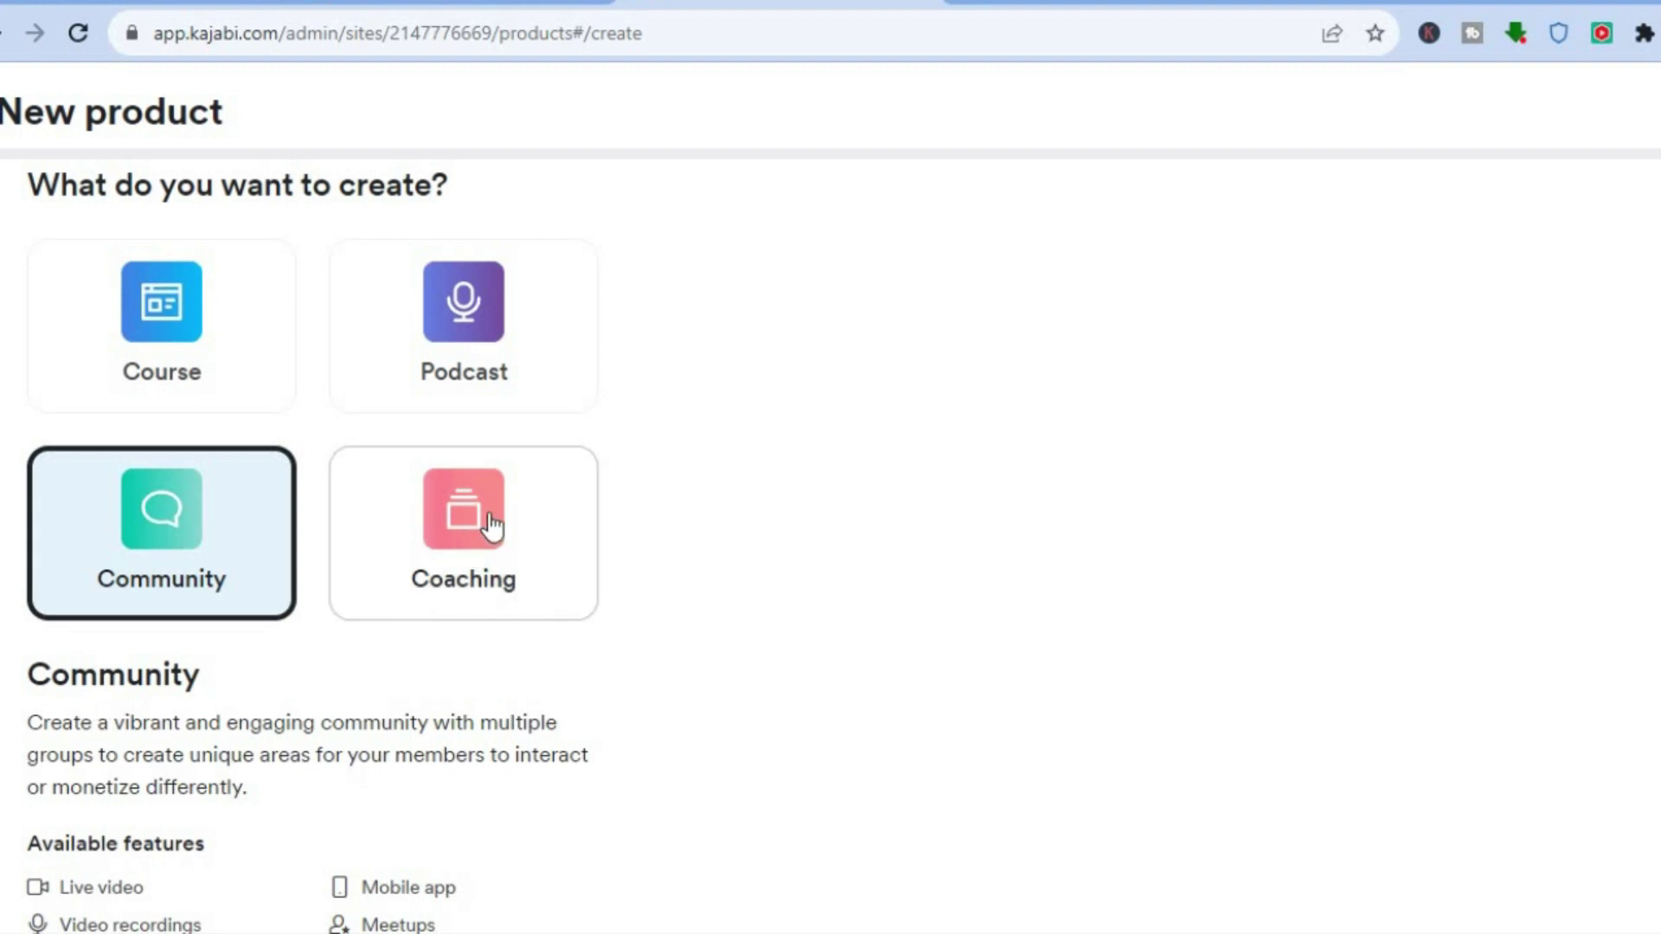
Examine the Coaching product type's features and preview, and leave the new product setup.
click(490, 525)
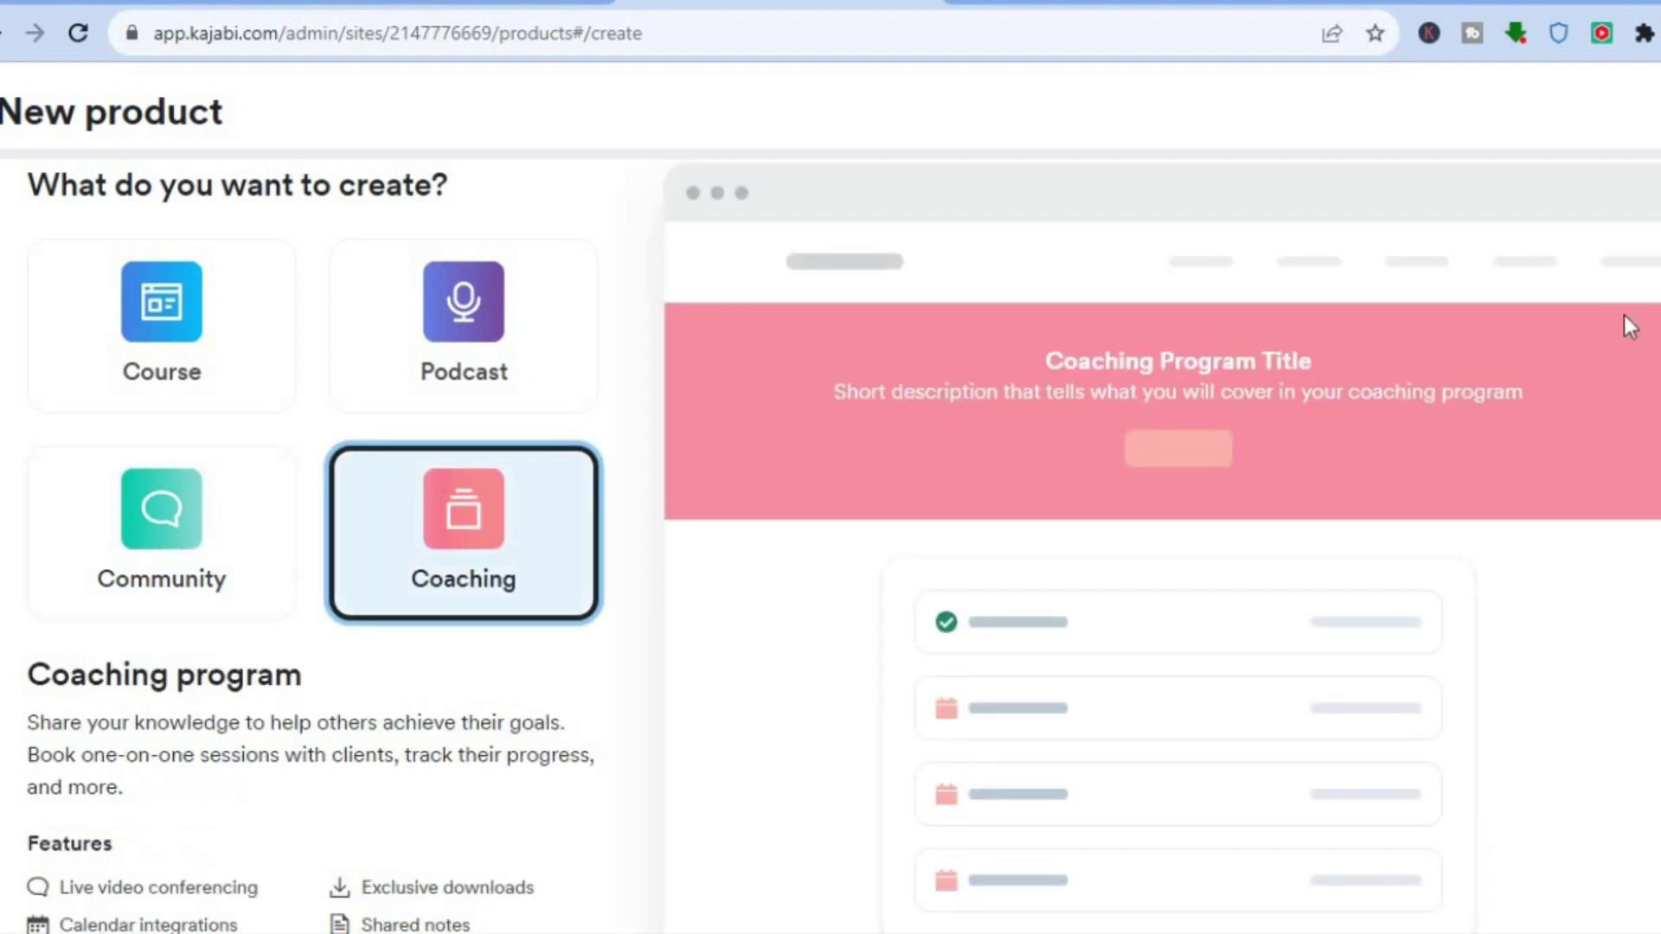
scroll(830, 545, down, 2)
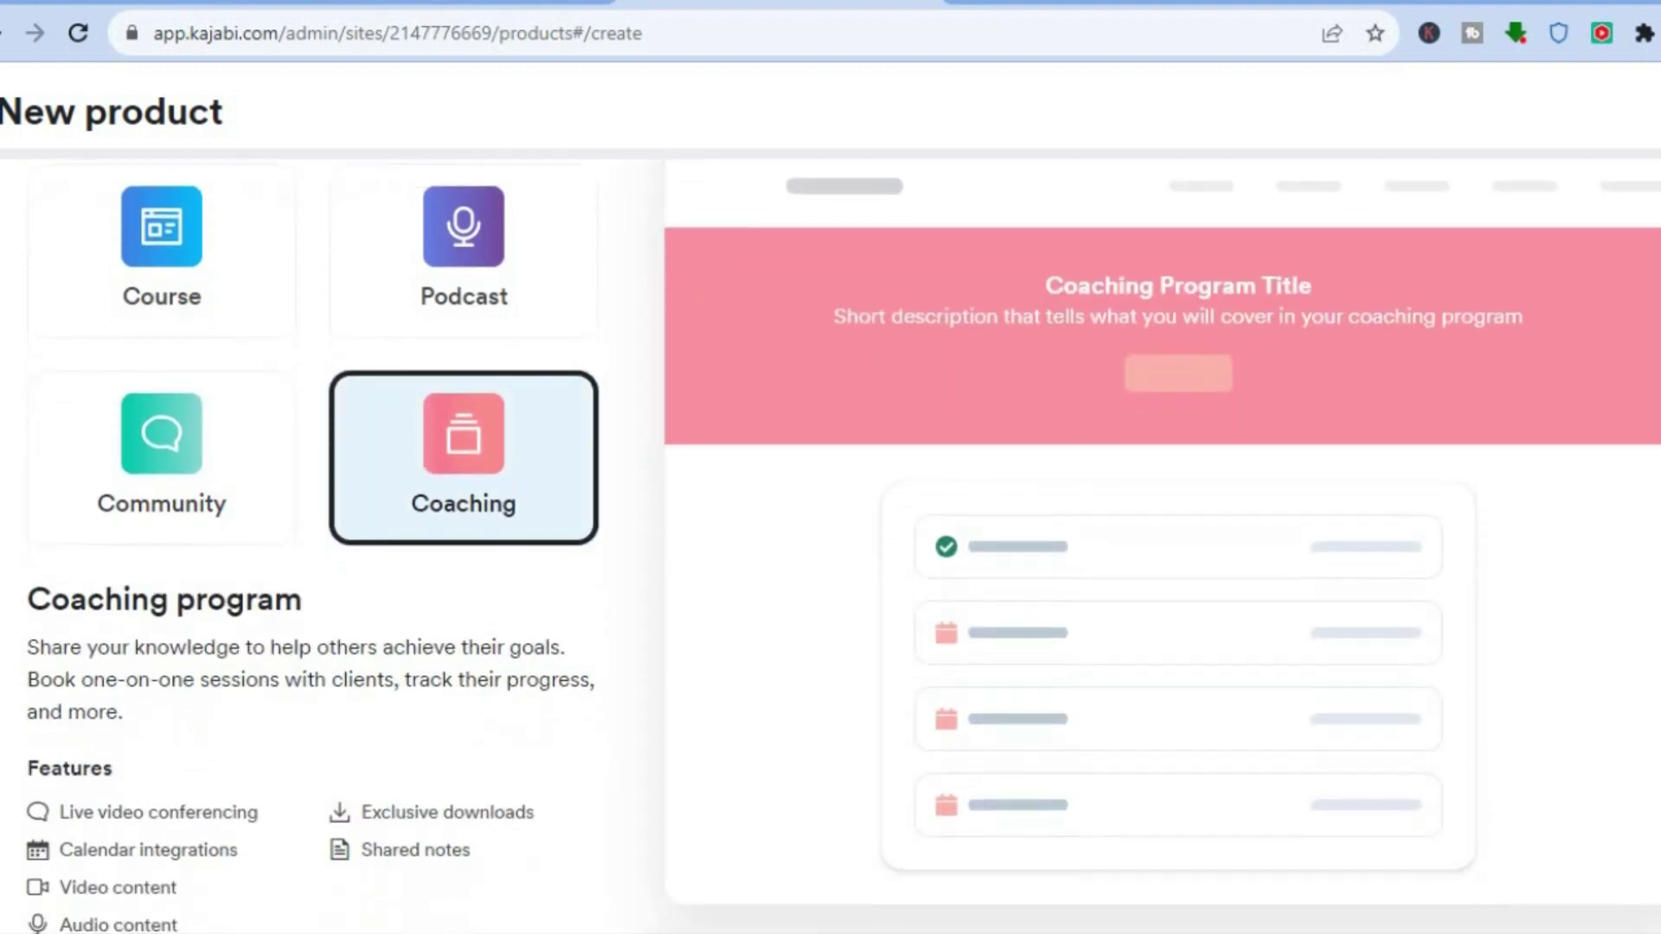
scroll(831, 541, down, 2)
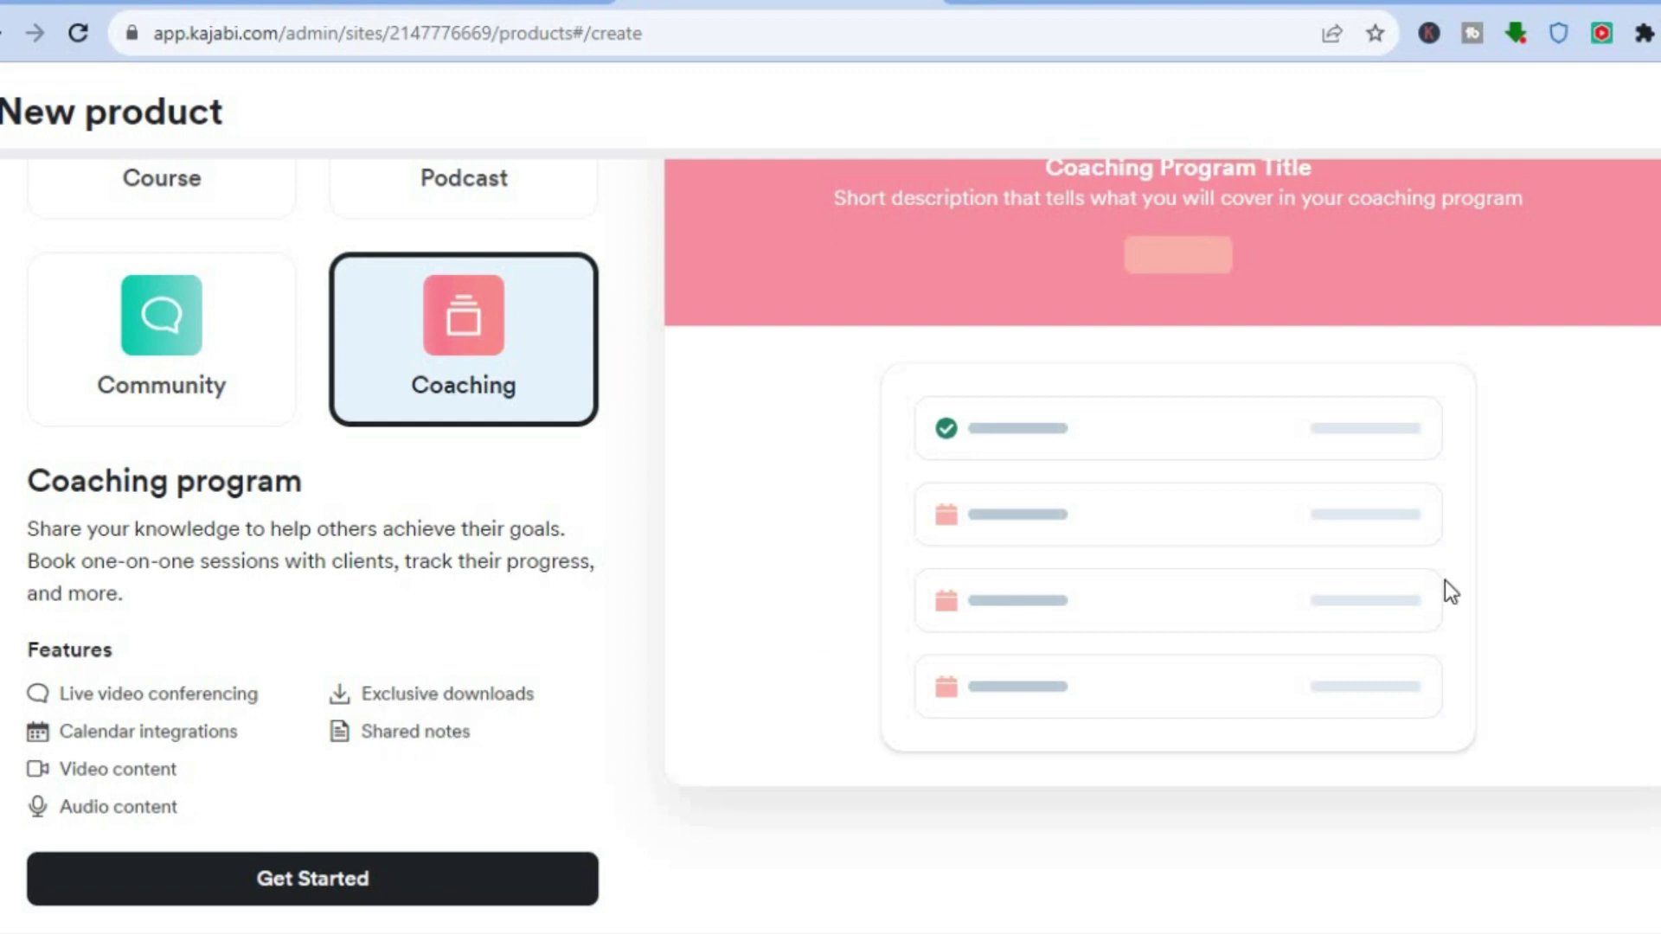
scroll(723, 433, up, 3)
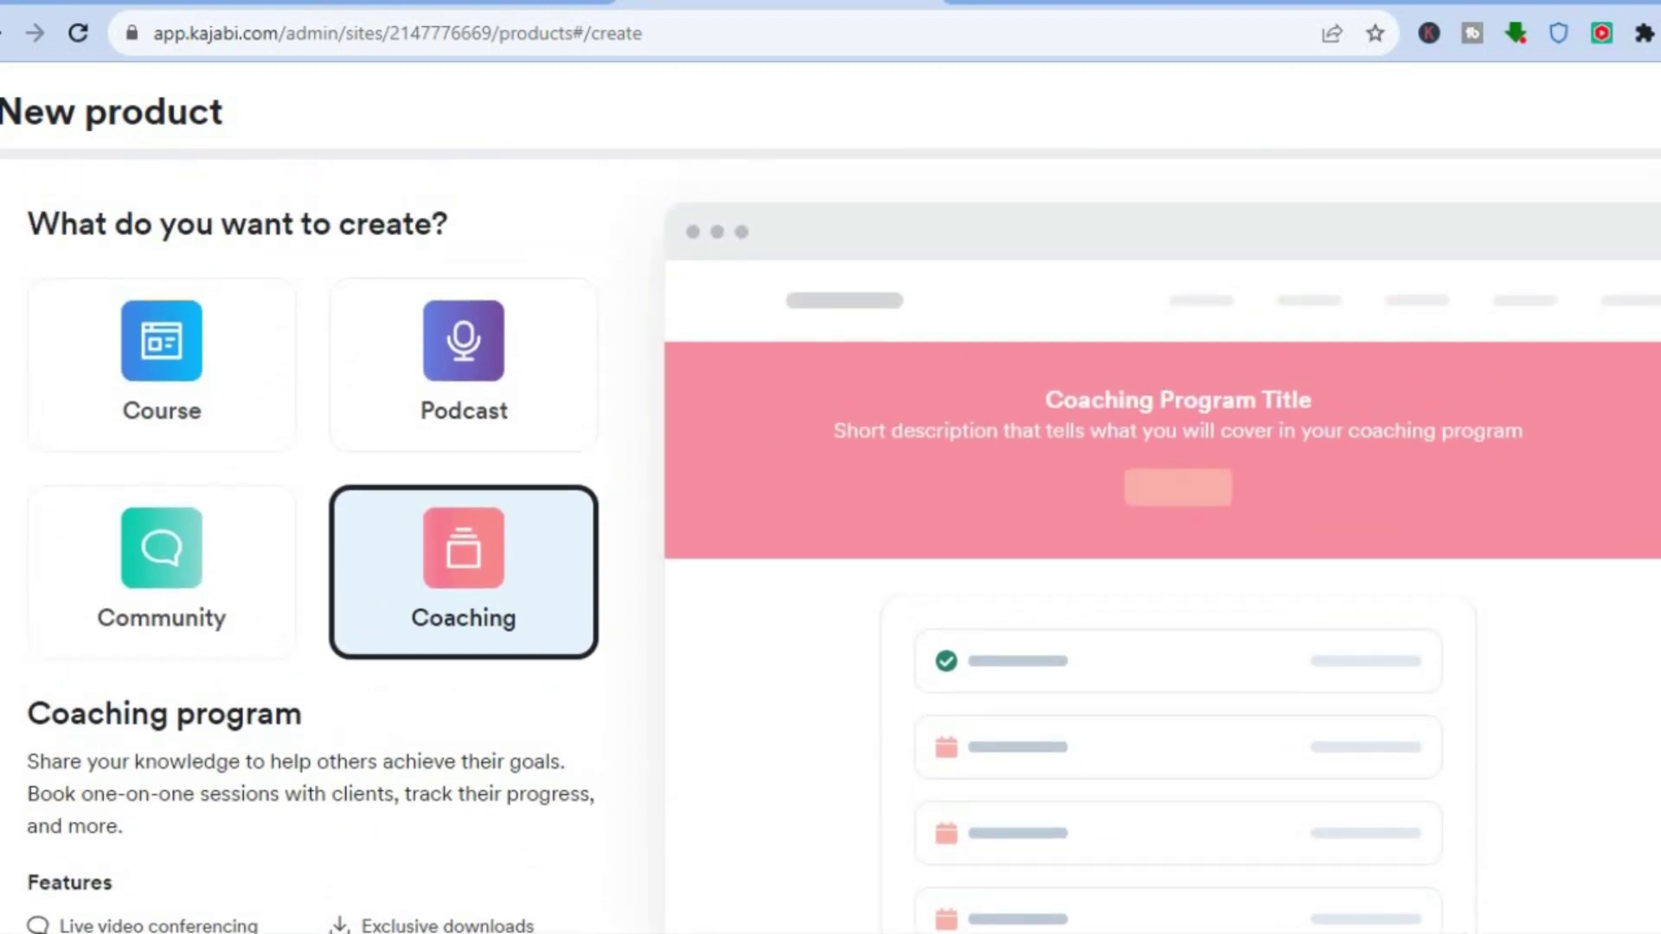
click(715, 463)
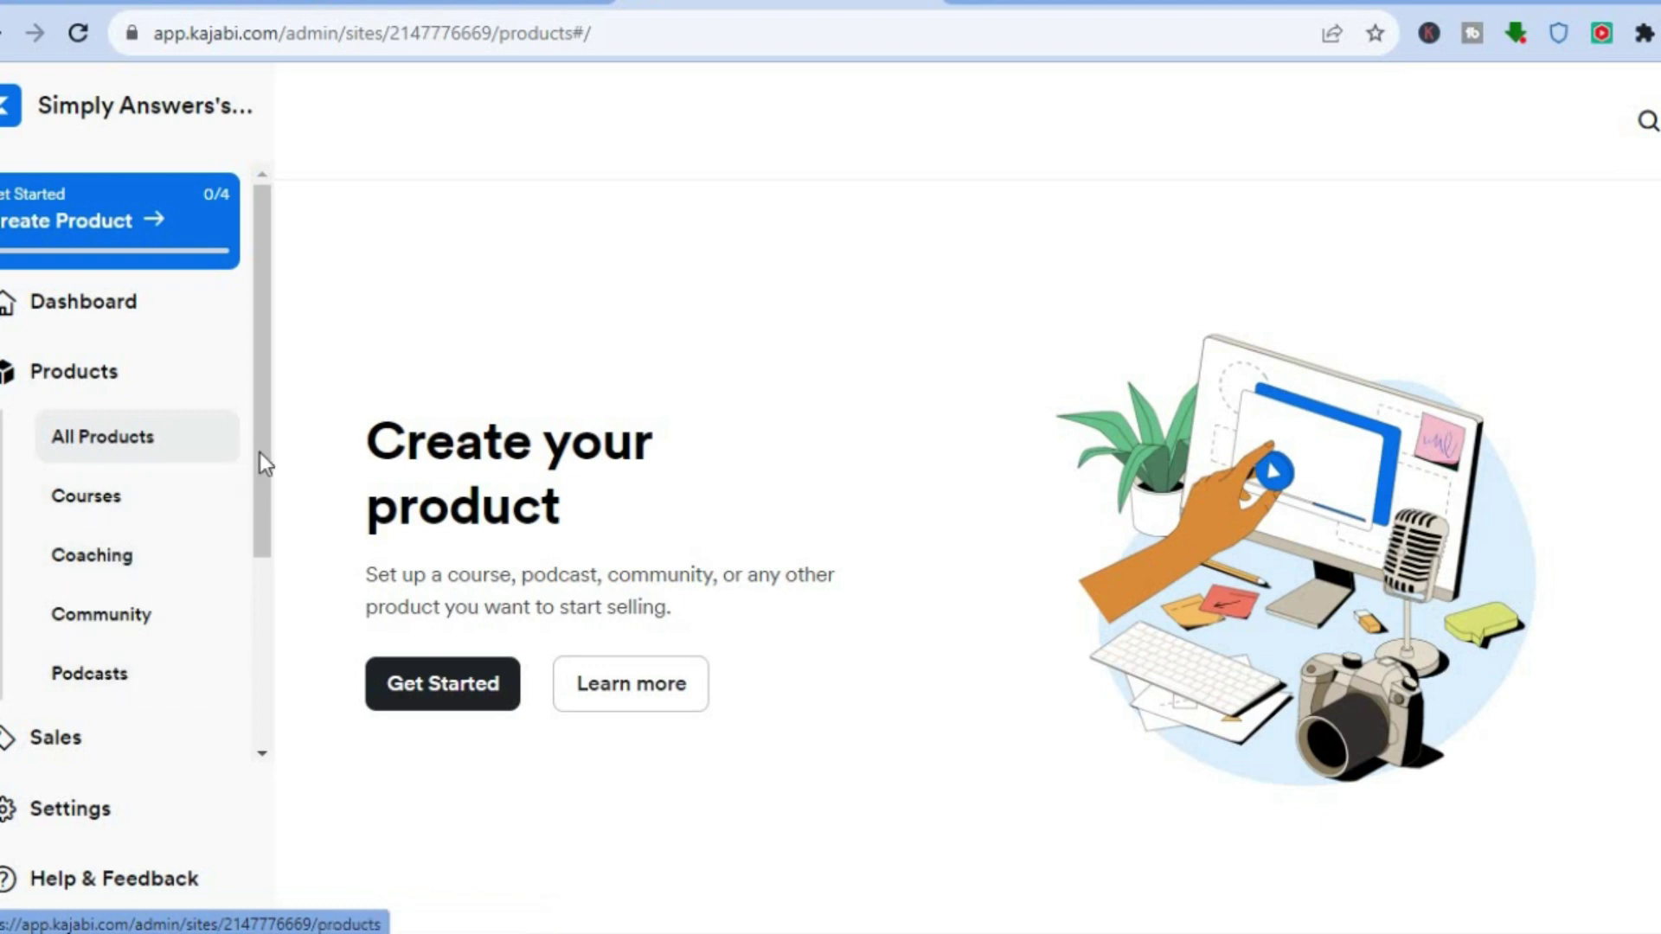
Start a new sales offer titled test and choose to create a new product for it.
drag(262, 453, 252, 559)
scroll(251, 575, down, 1)
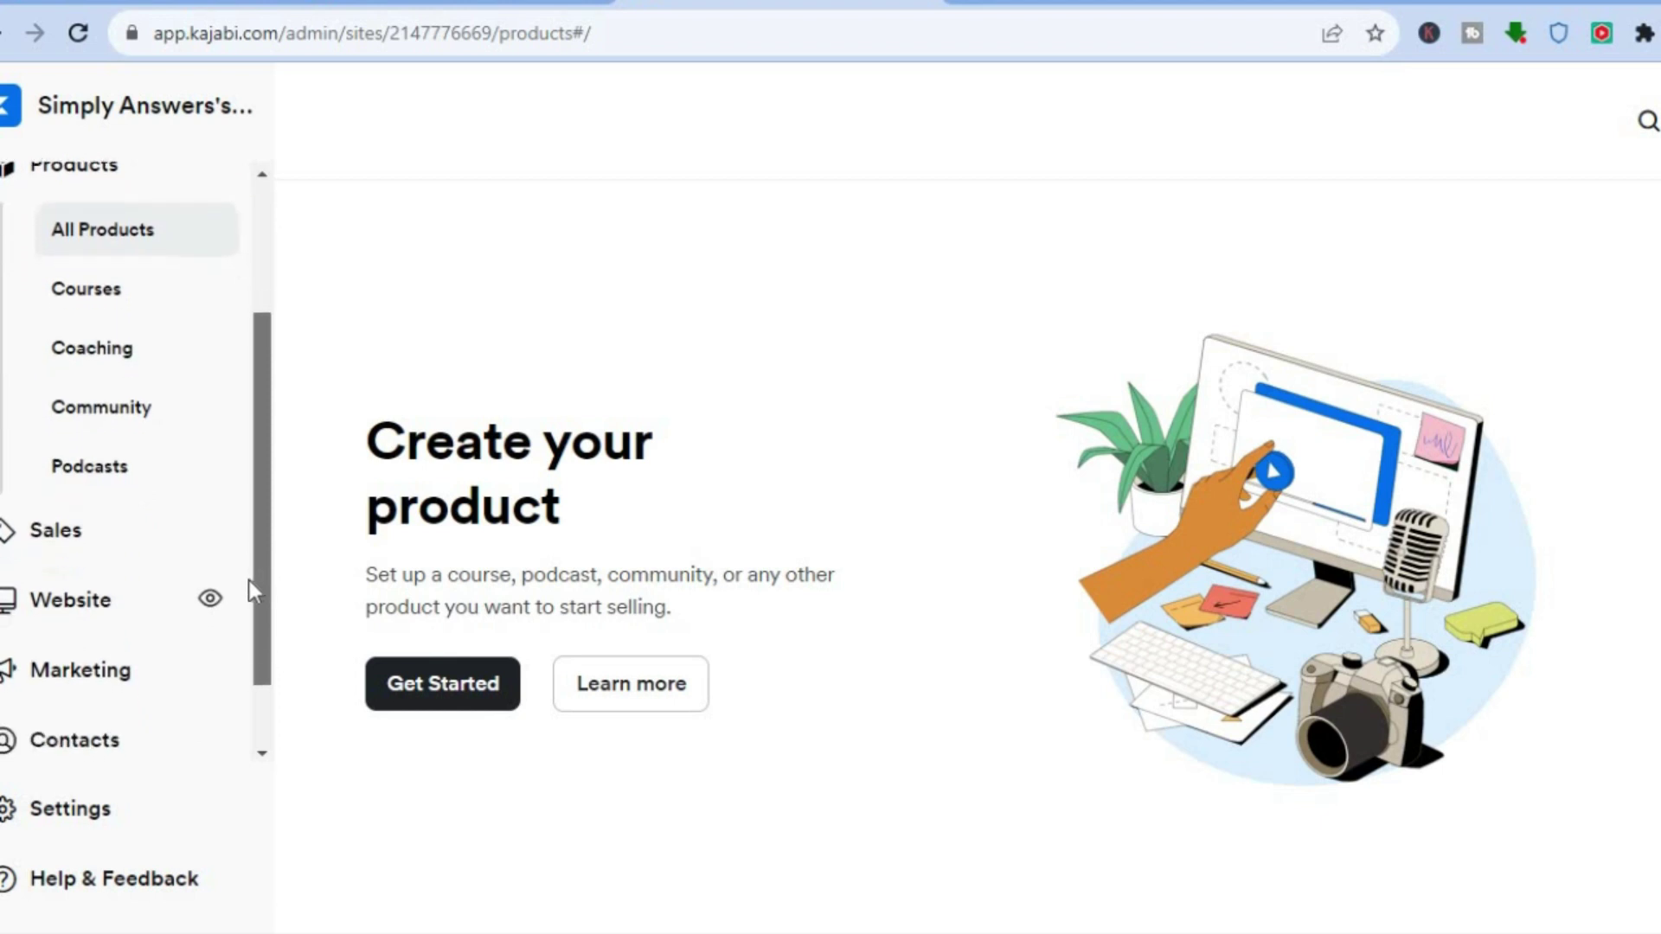
click(93, 539)
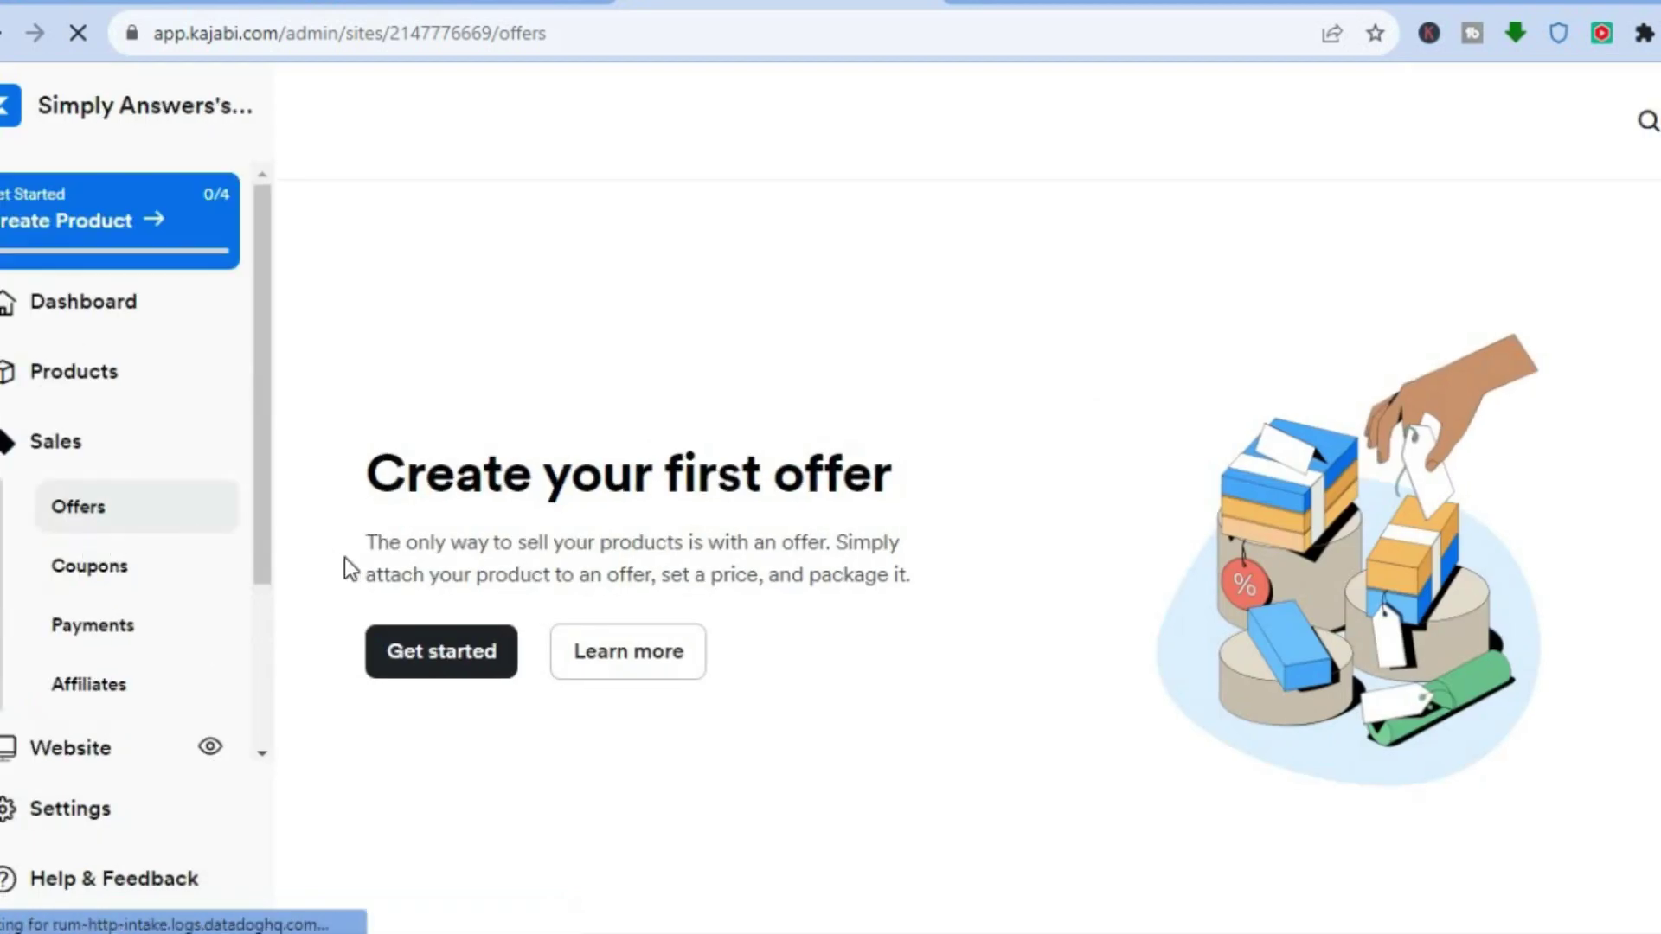
click(461, 657)
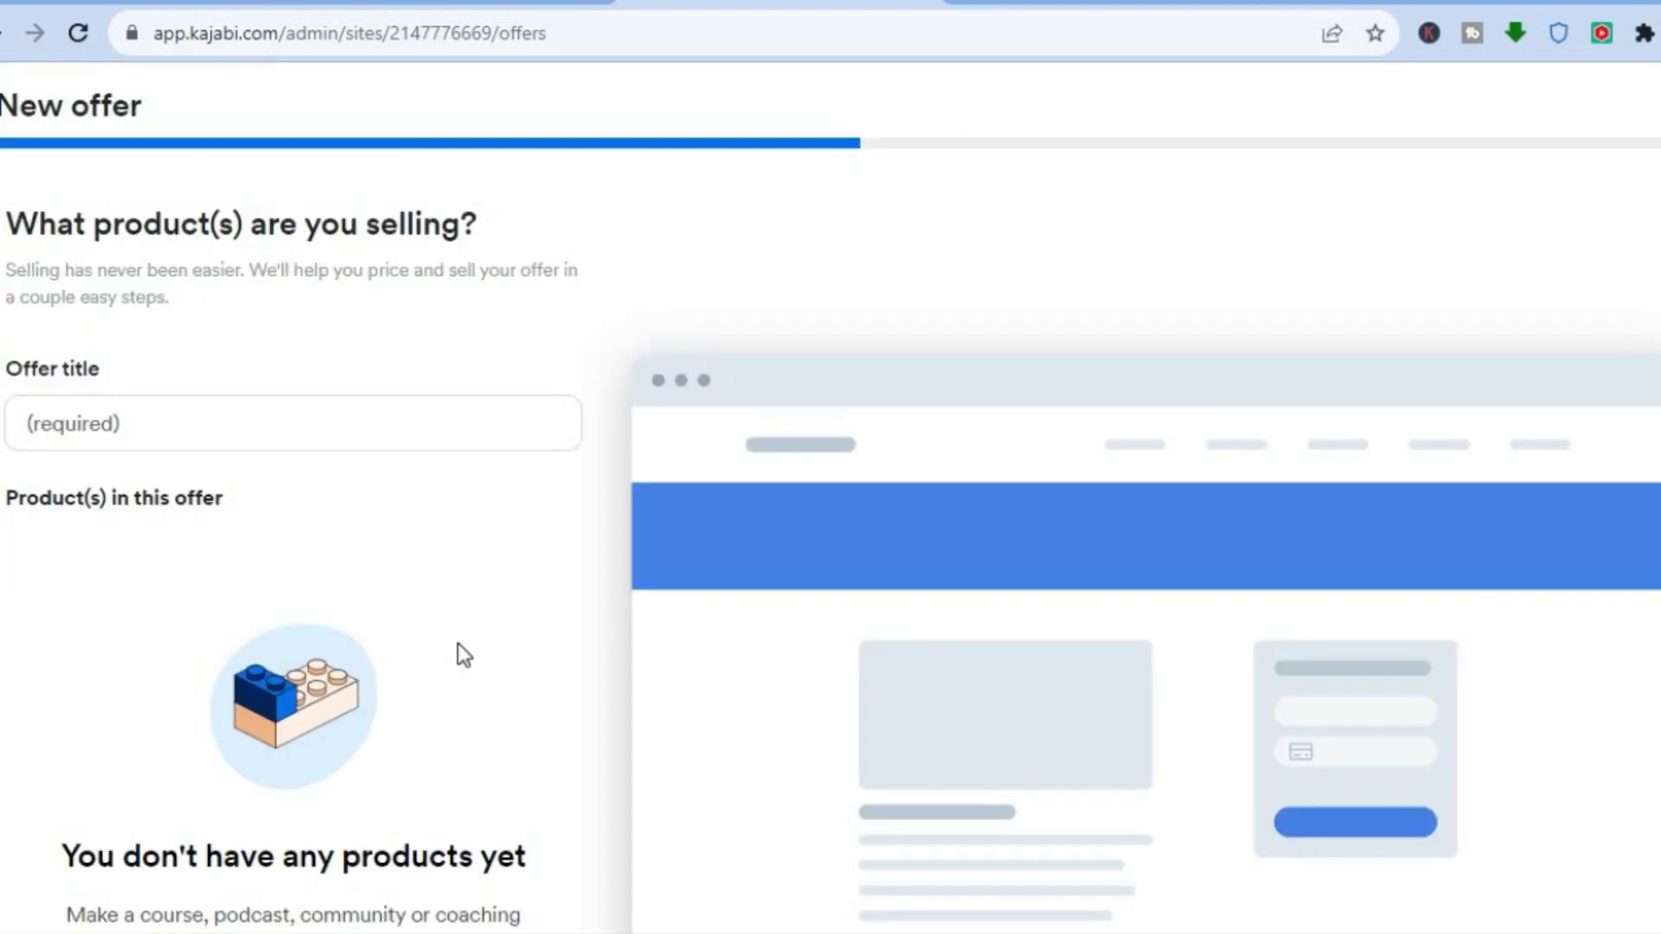
click(325, 415)
text(test)
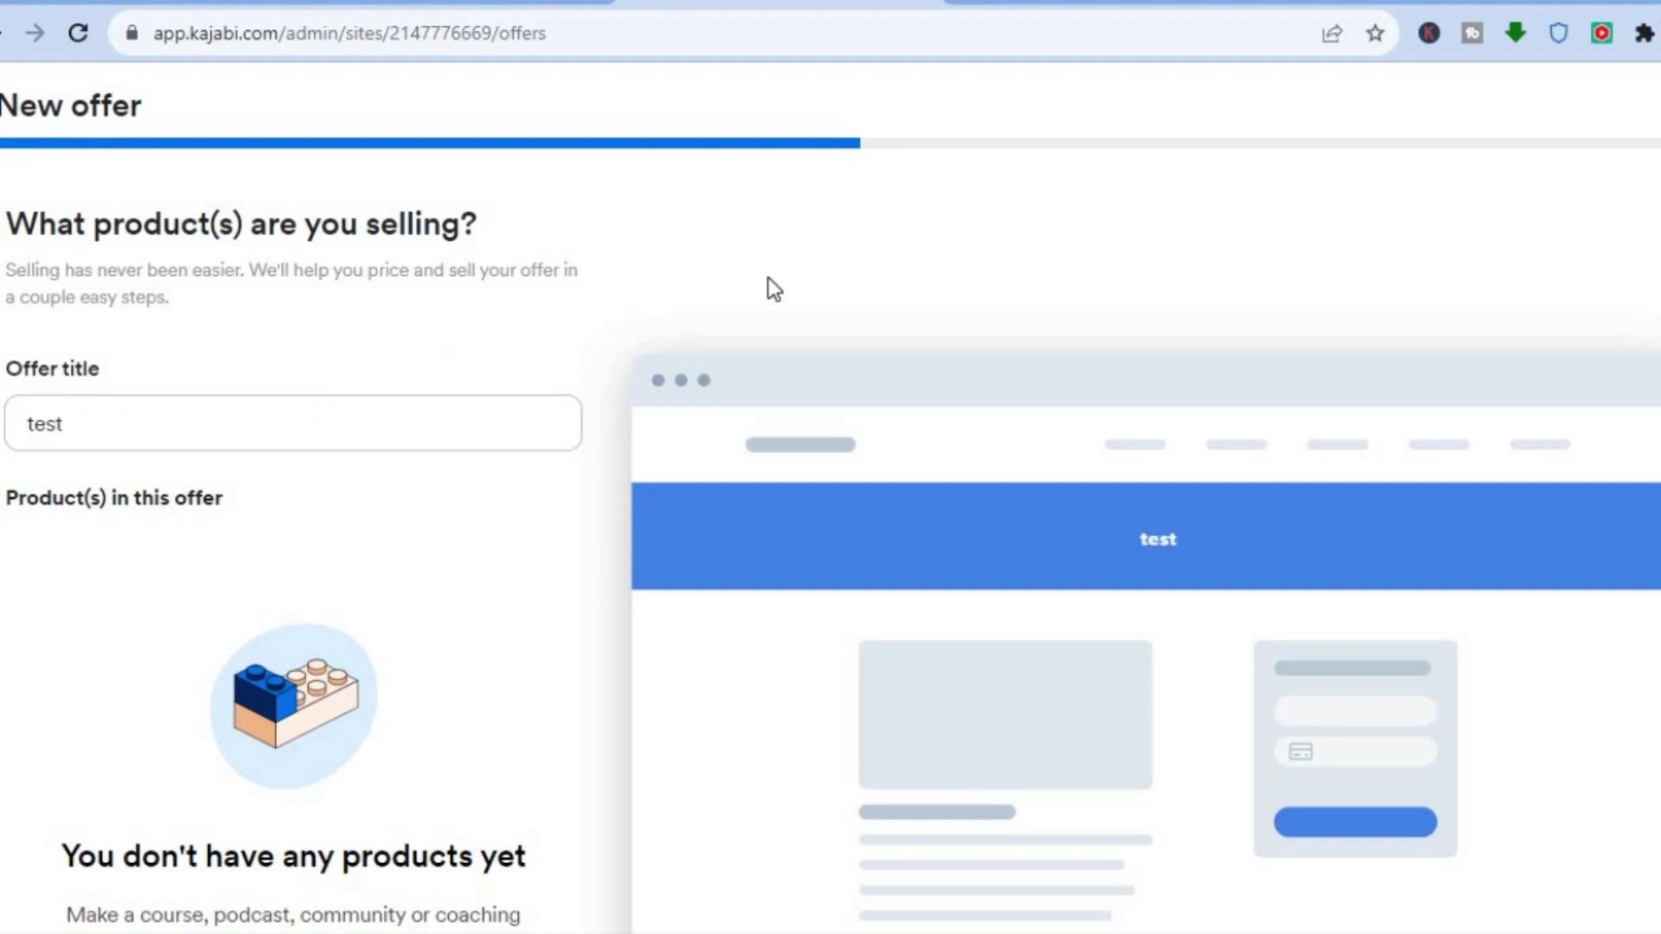
scroll(831, 537, down, 3)
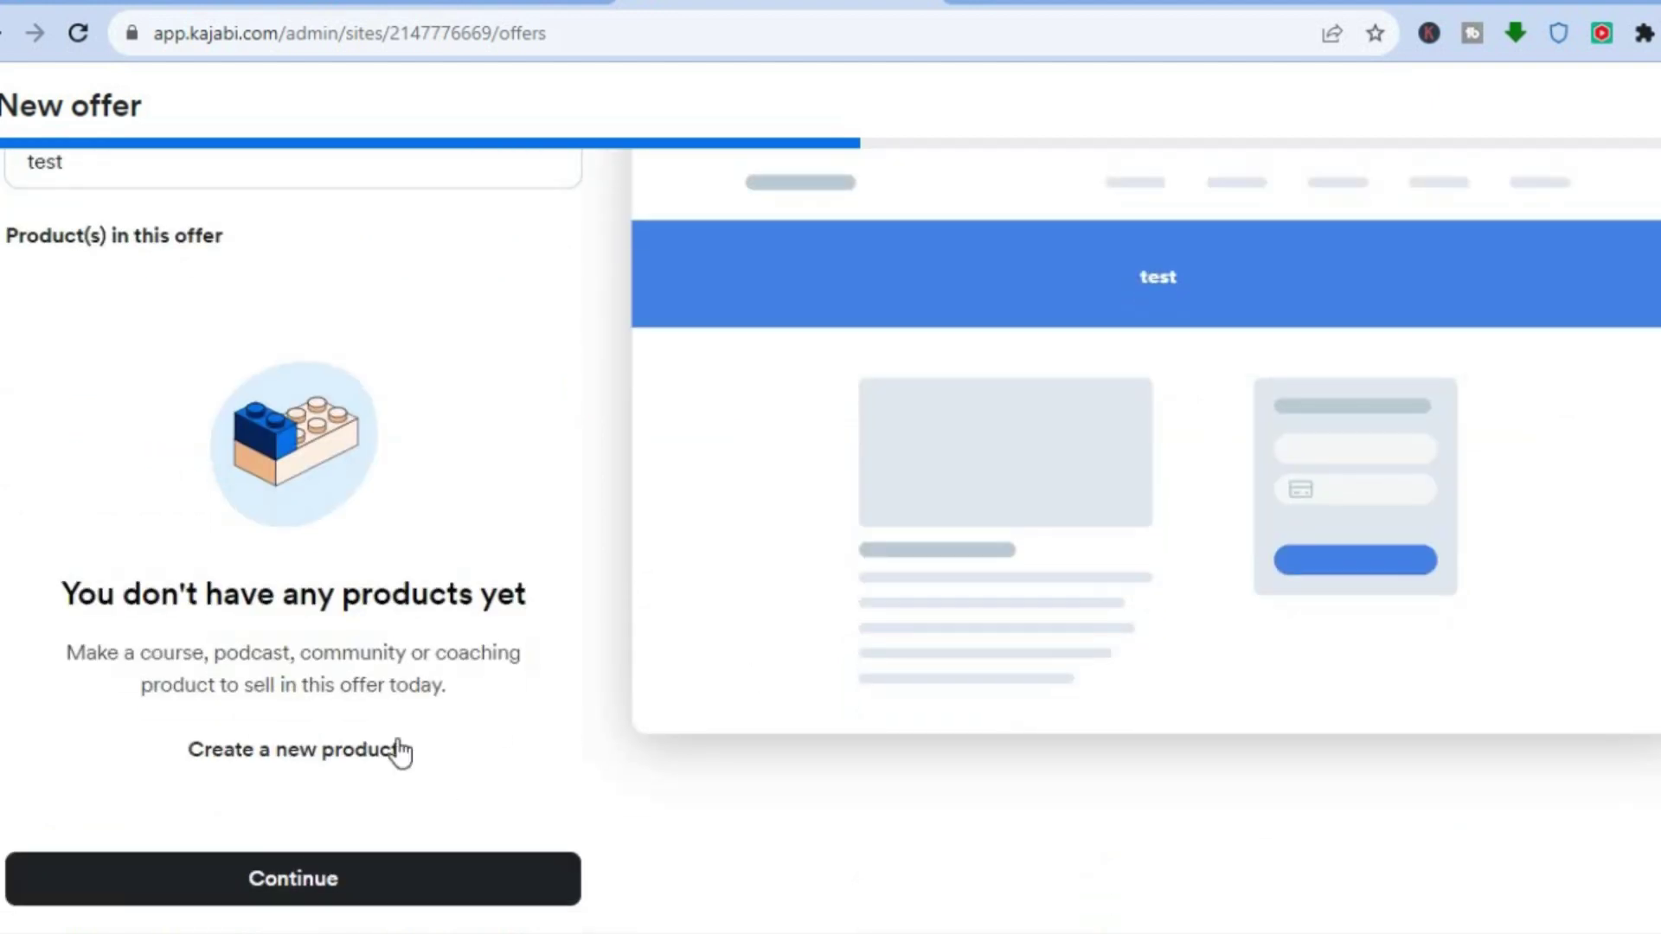
click(346, 759)
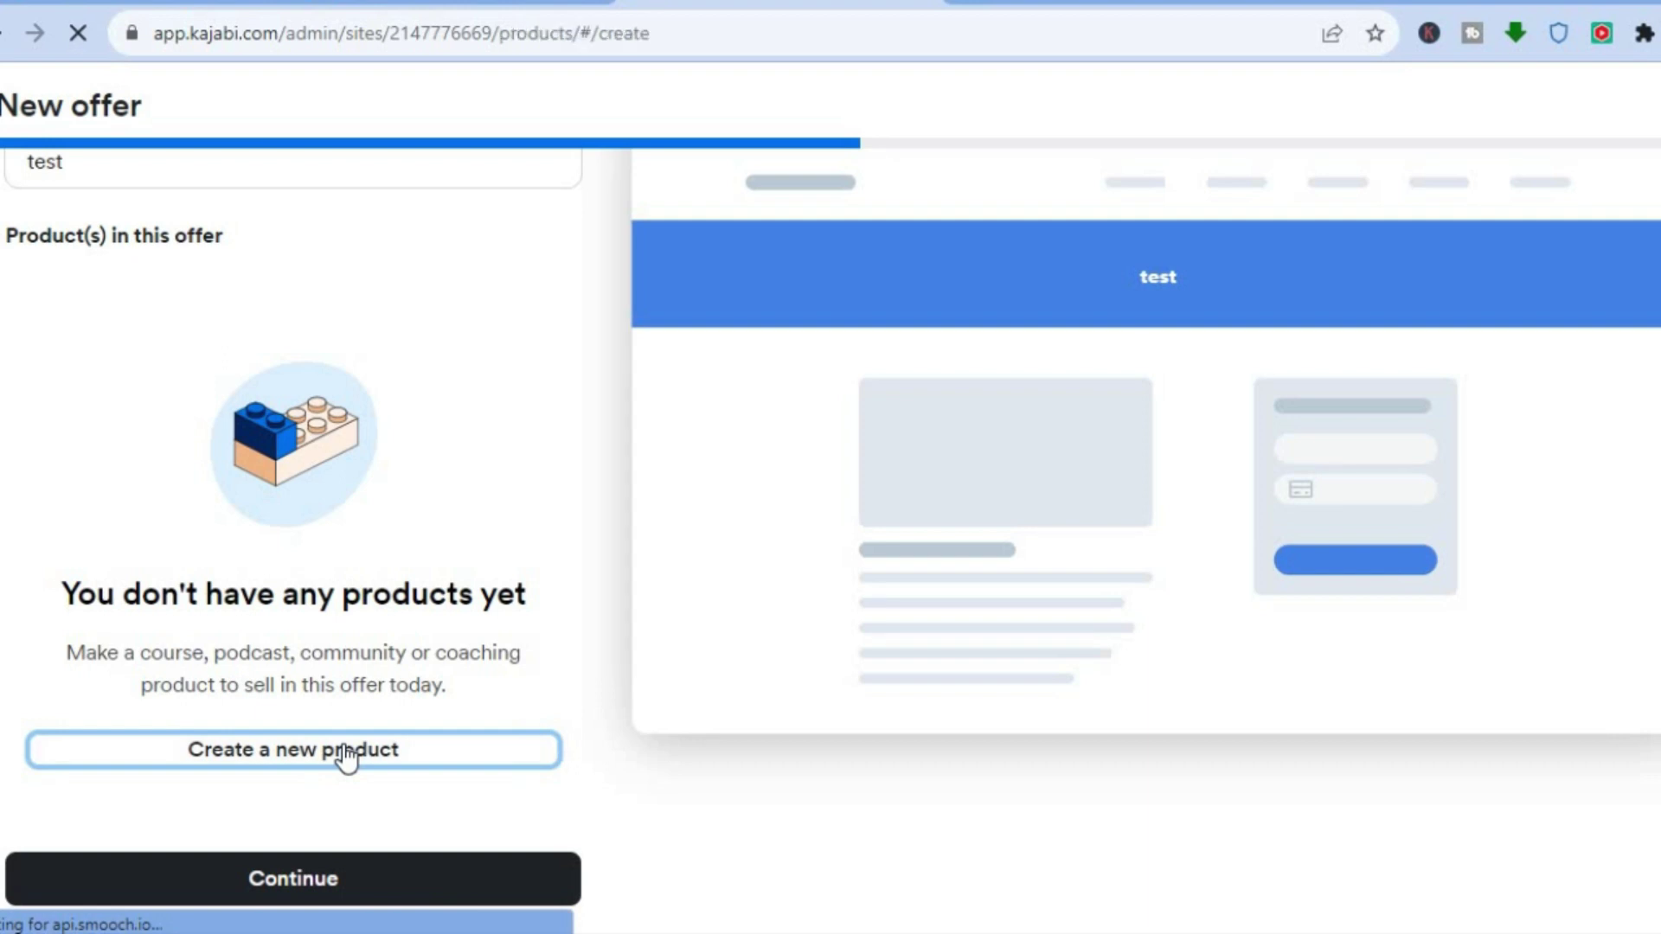
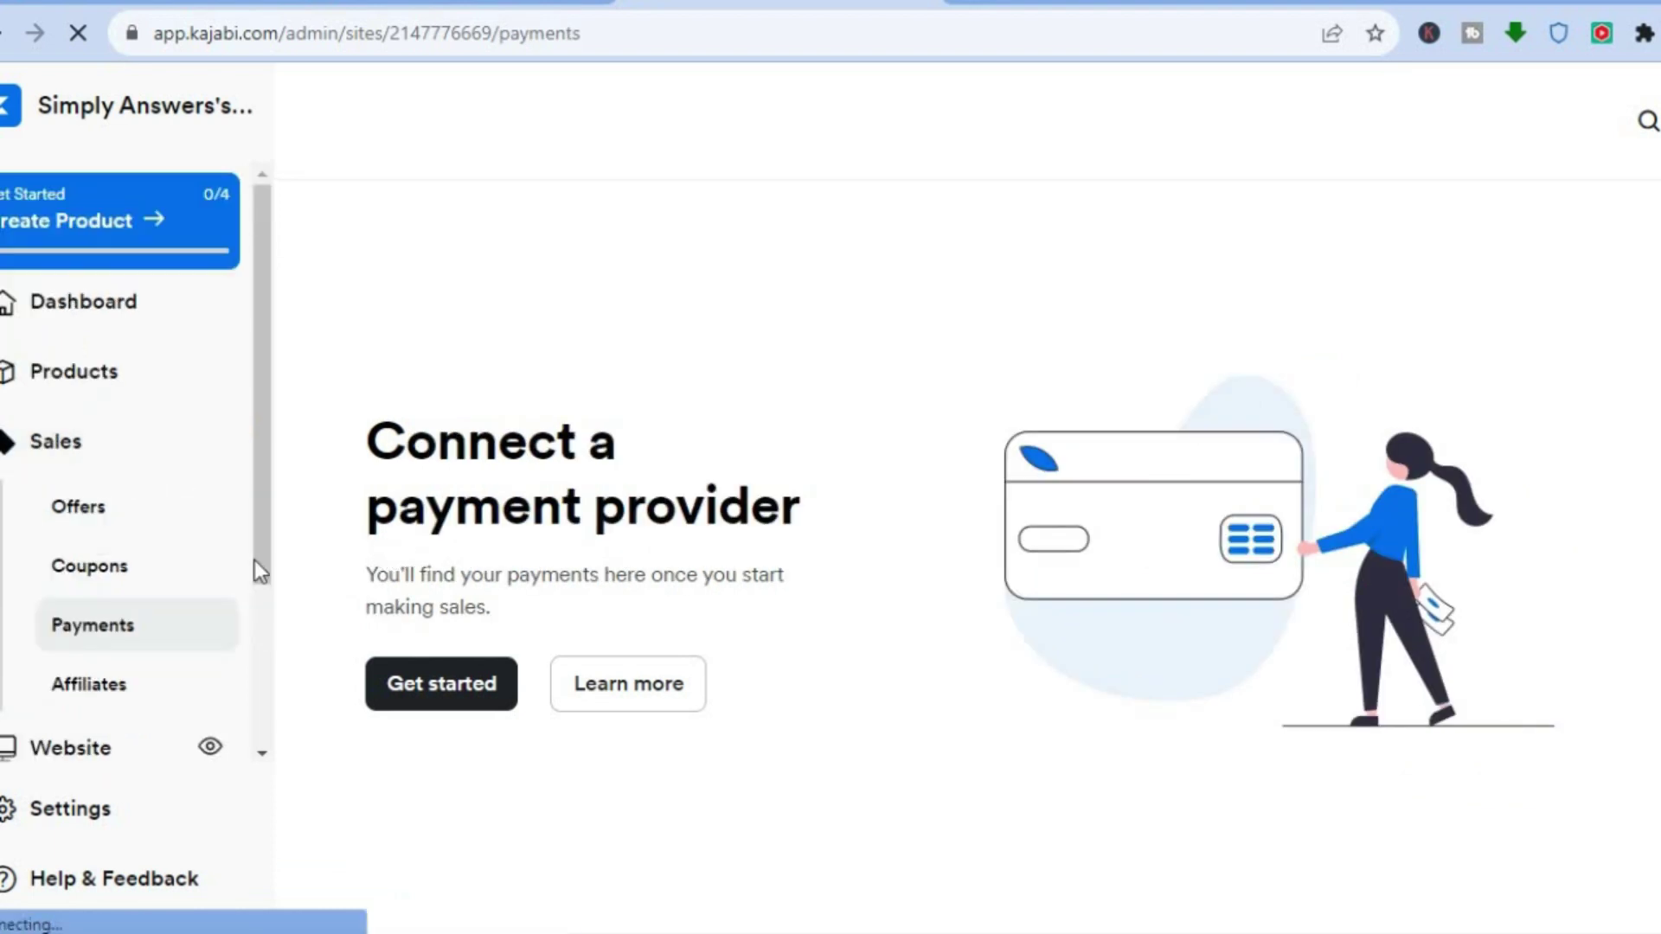
Open the payment provider setup, review the Stripe and PayPal integrations, and return to the sales offers.
drag(257, 554, 259, 579)
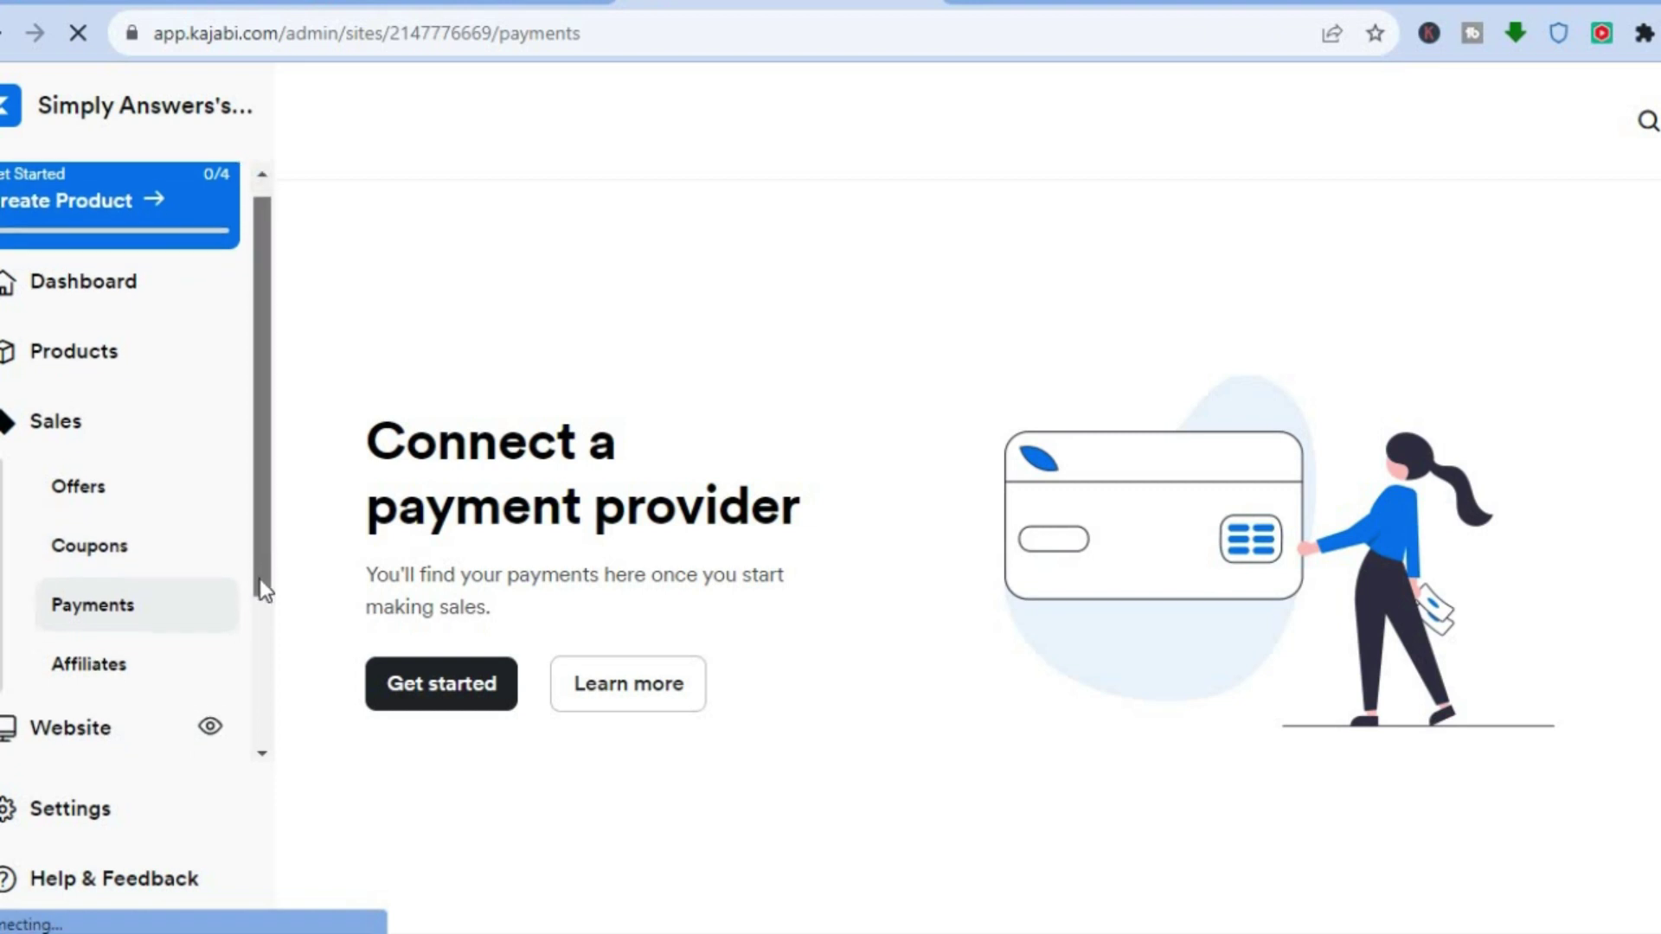
click(439, 693)
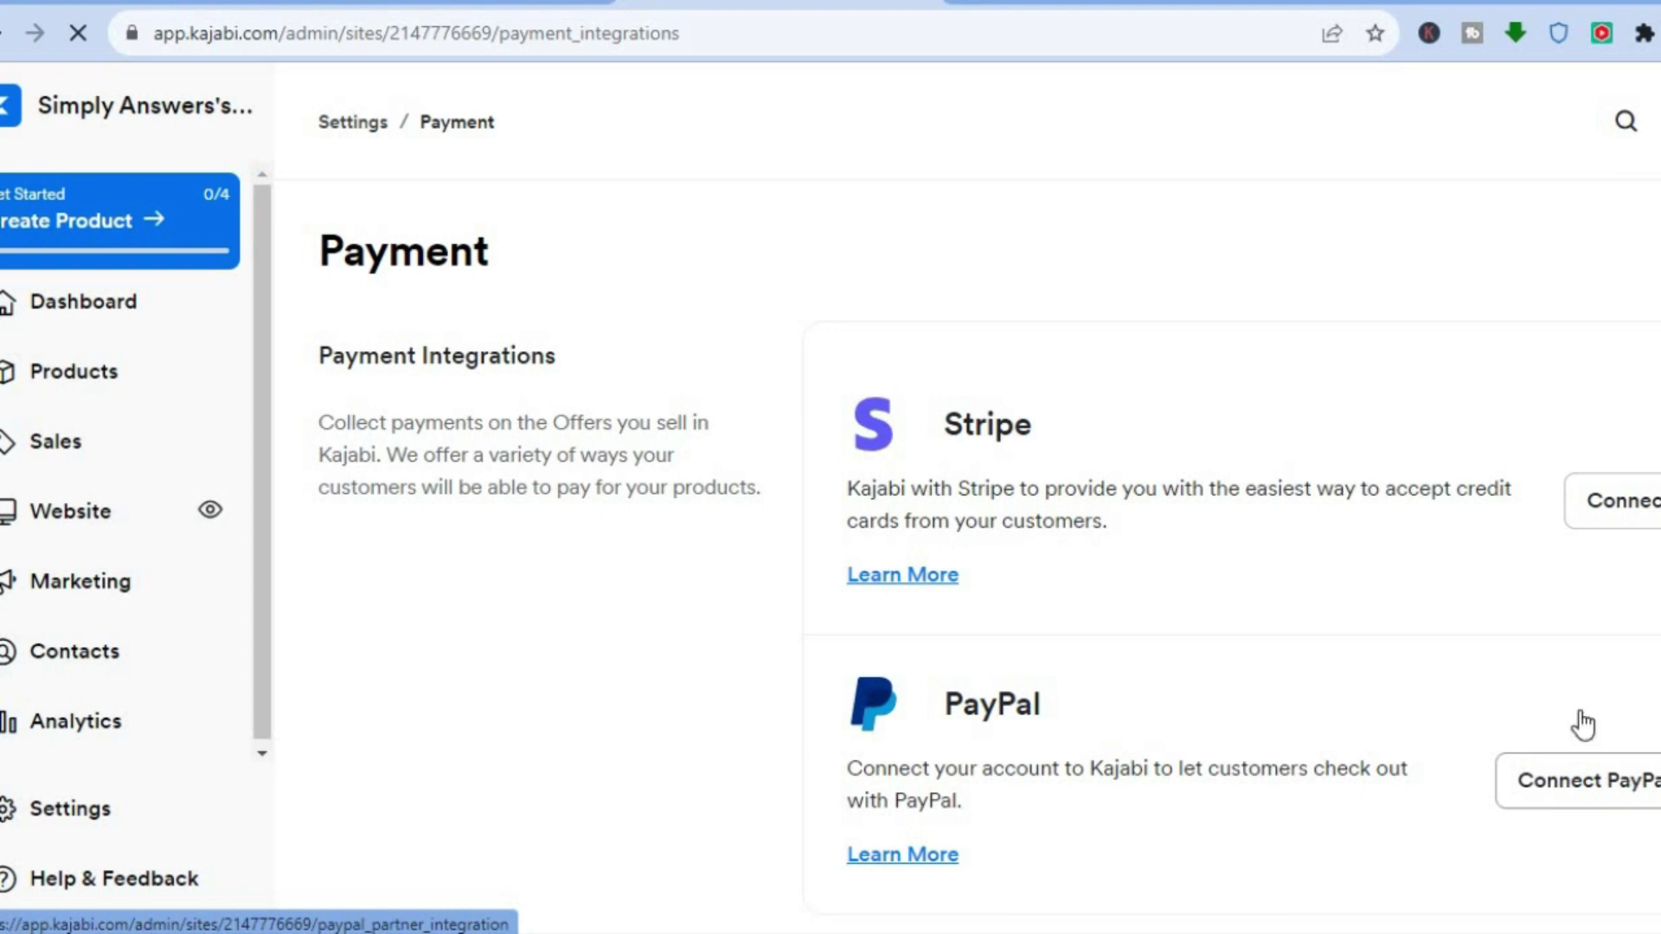
scroll(989, 523, down, 1)
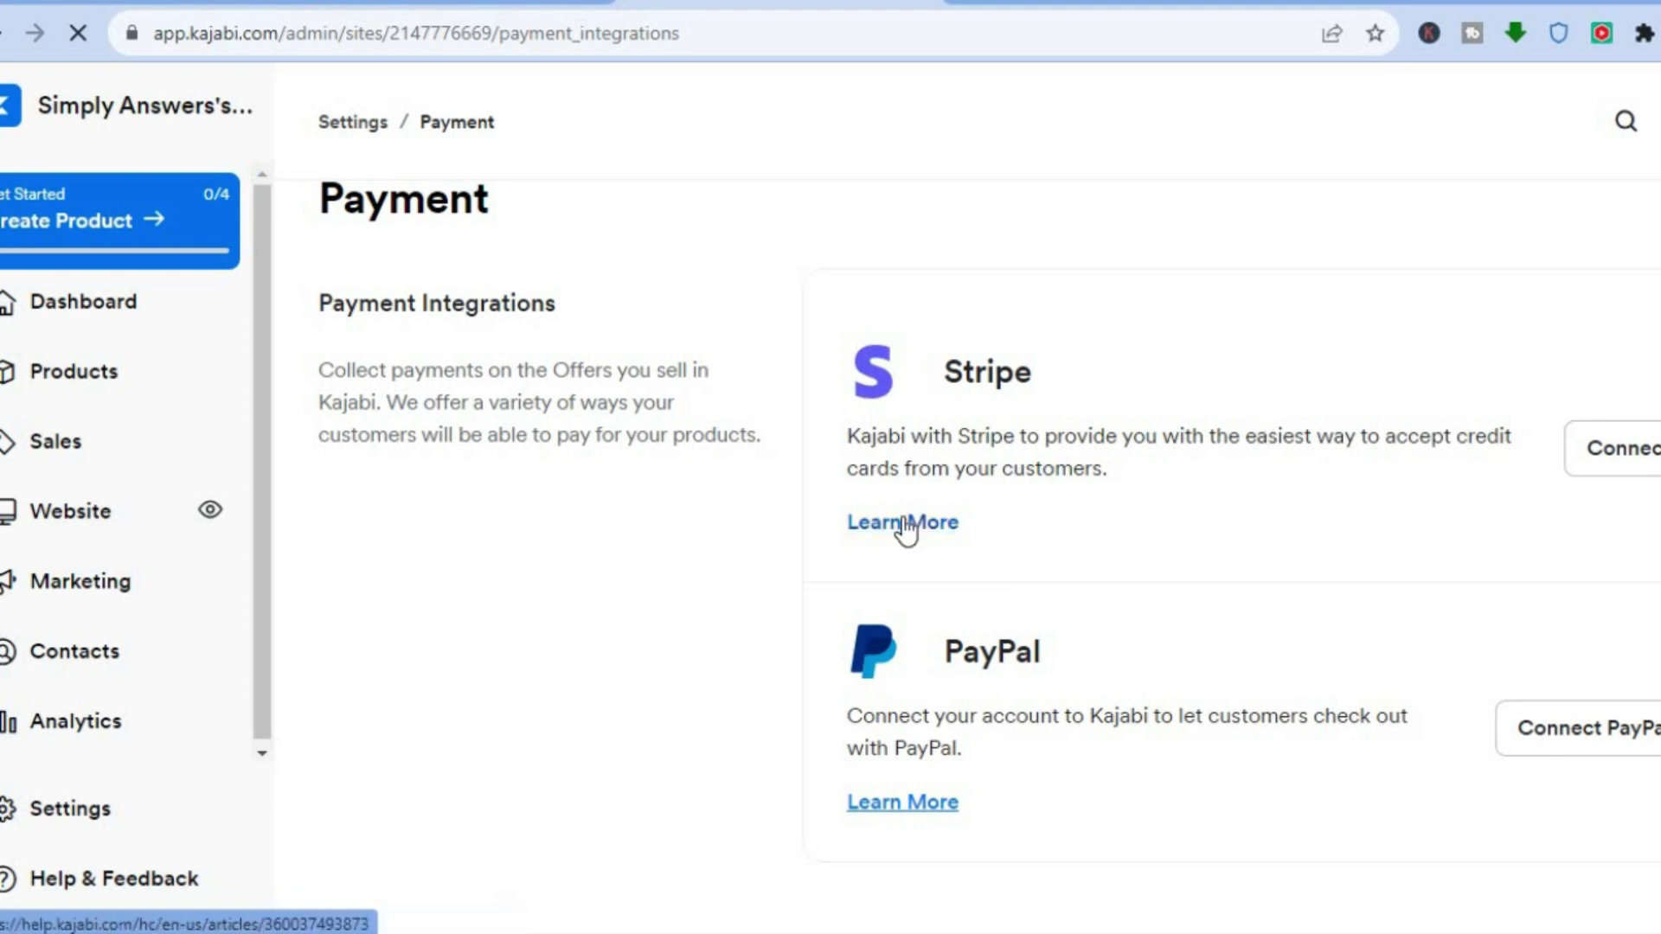
click(93, 460)
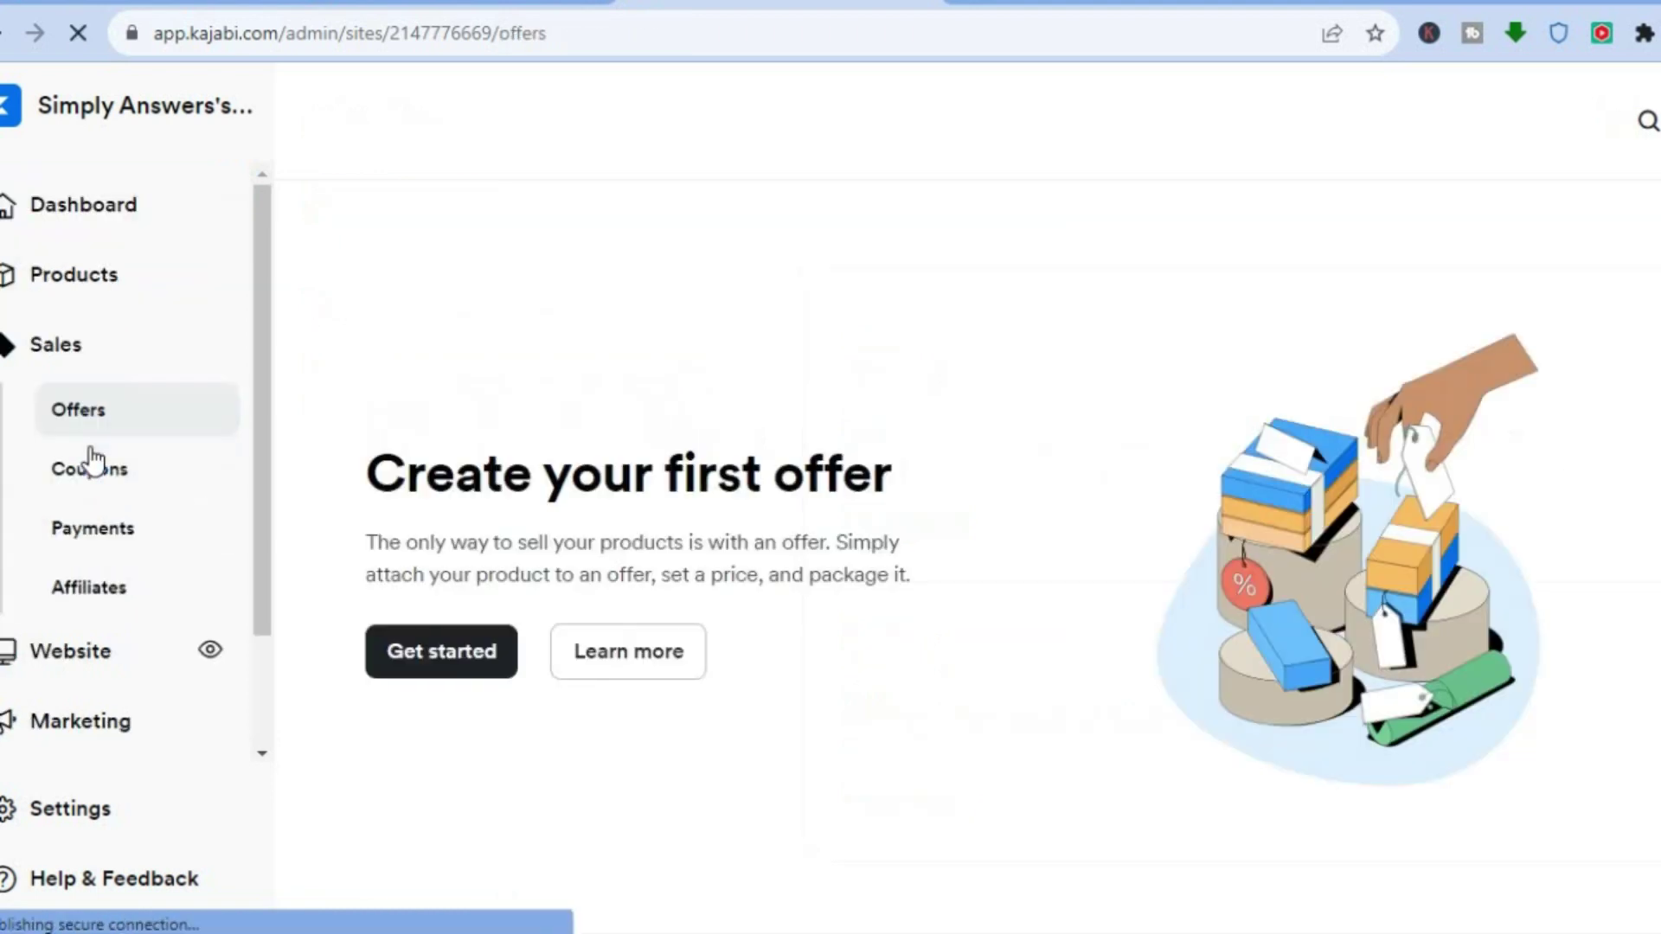
Open the affiliates section under sales and review its stats overview and the affiliate signup and login links.
click(105, 688)
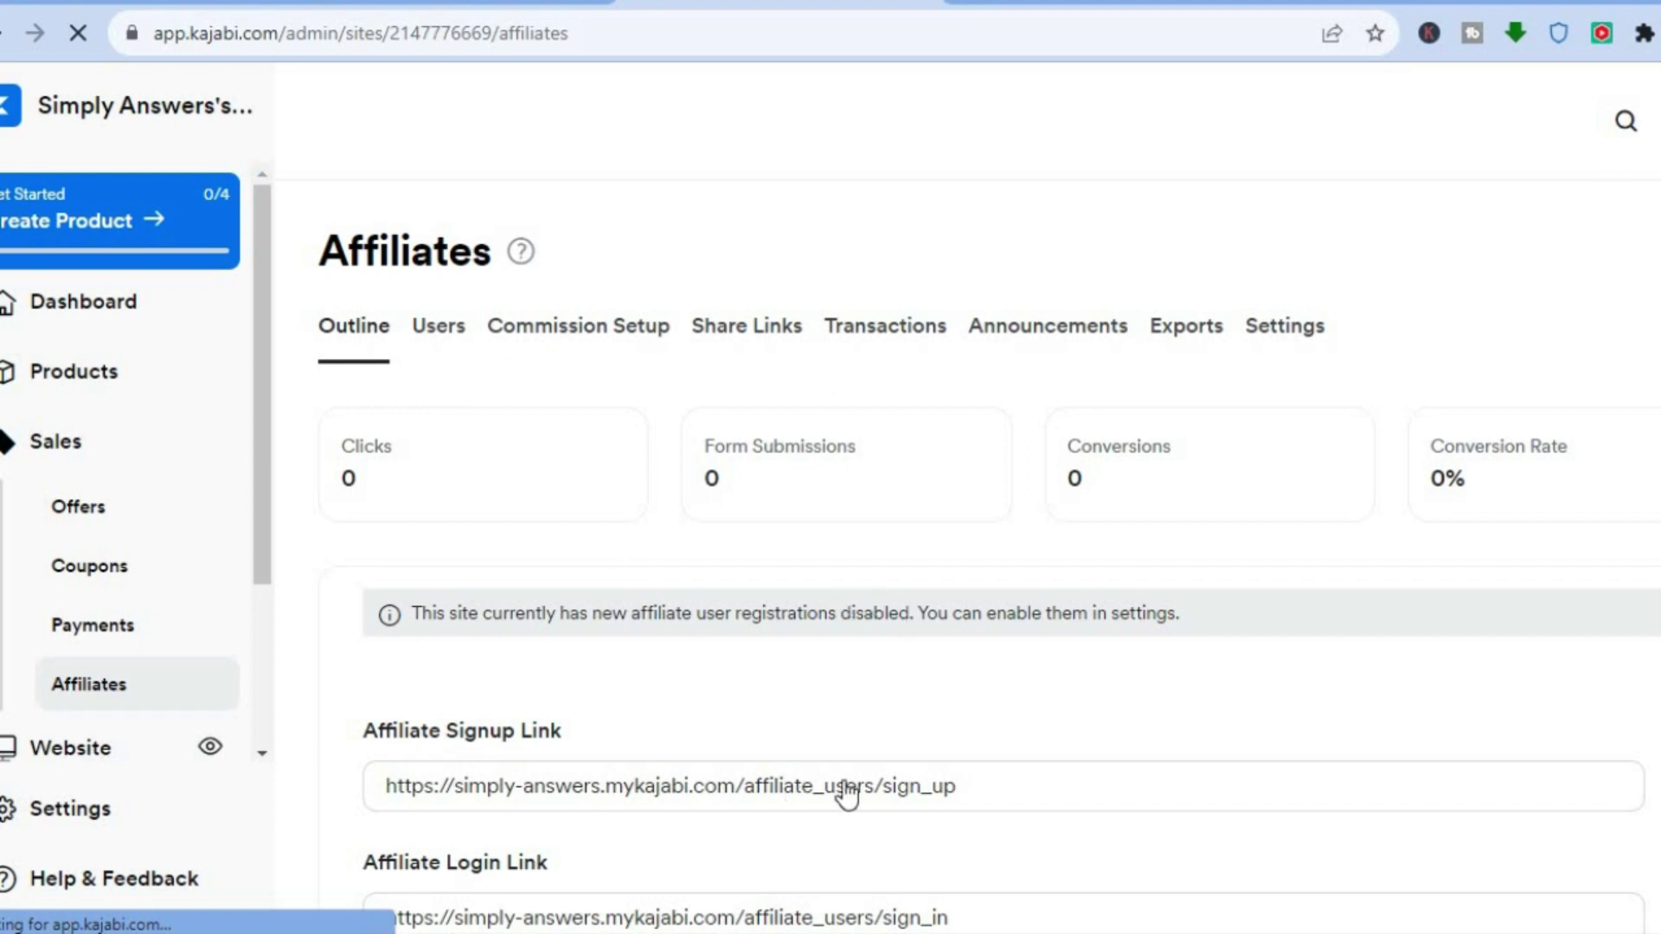
scroll(937, 823, down, 3)
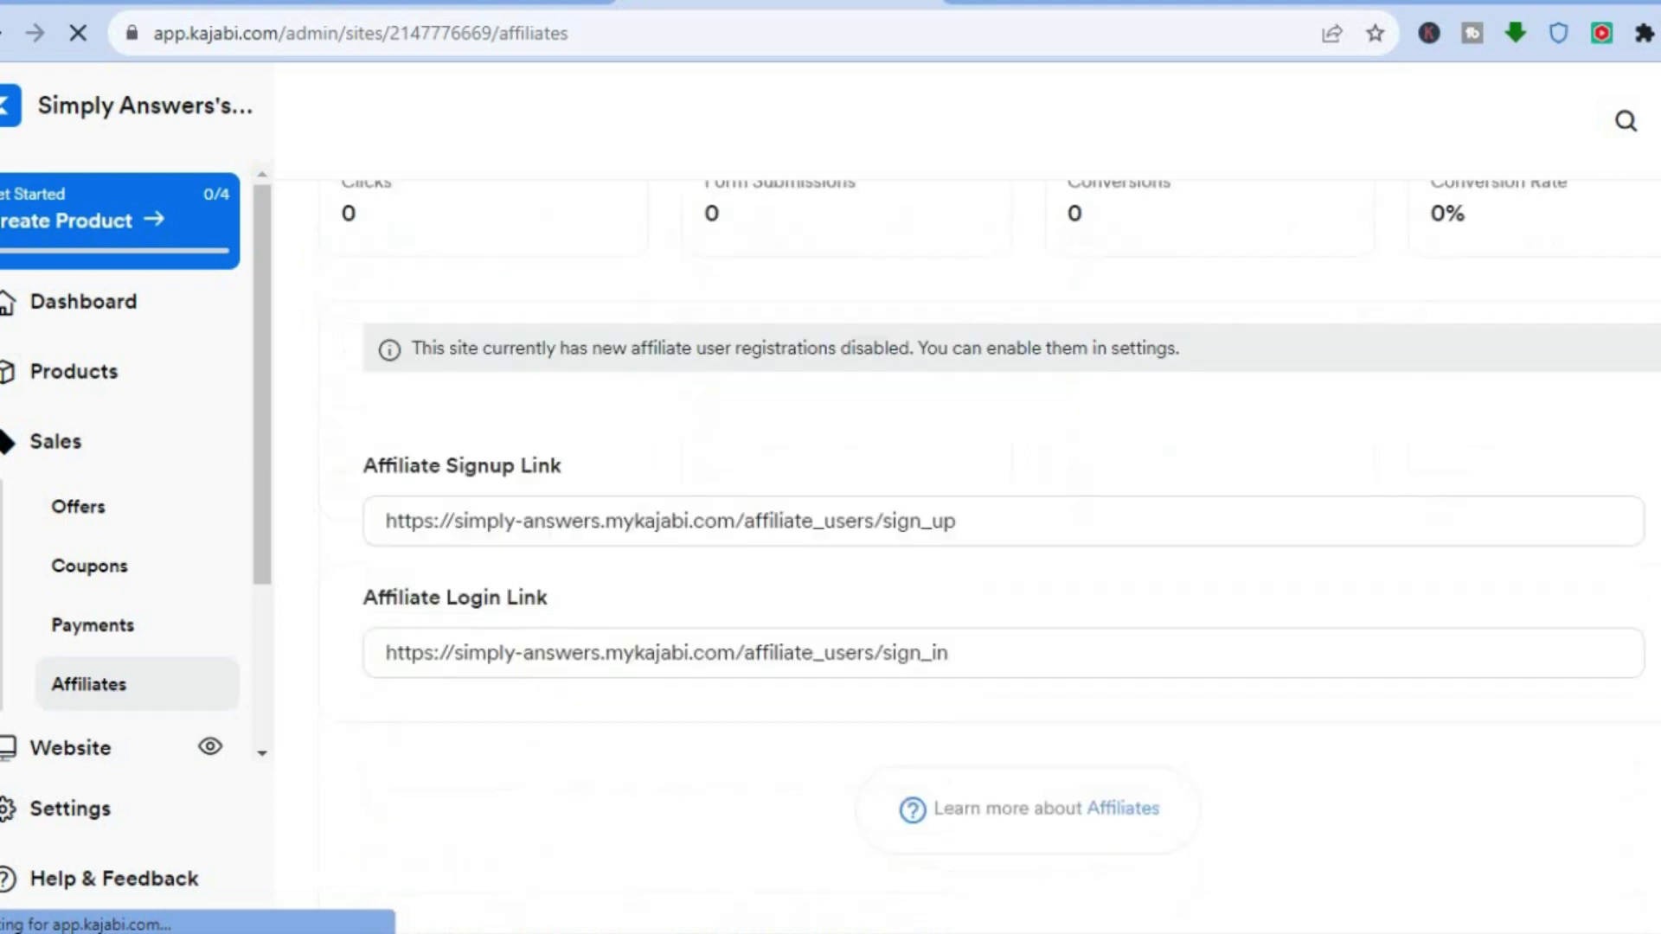
scroll(988, 551, down, 1)
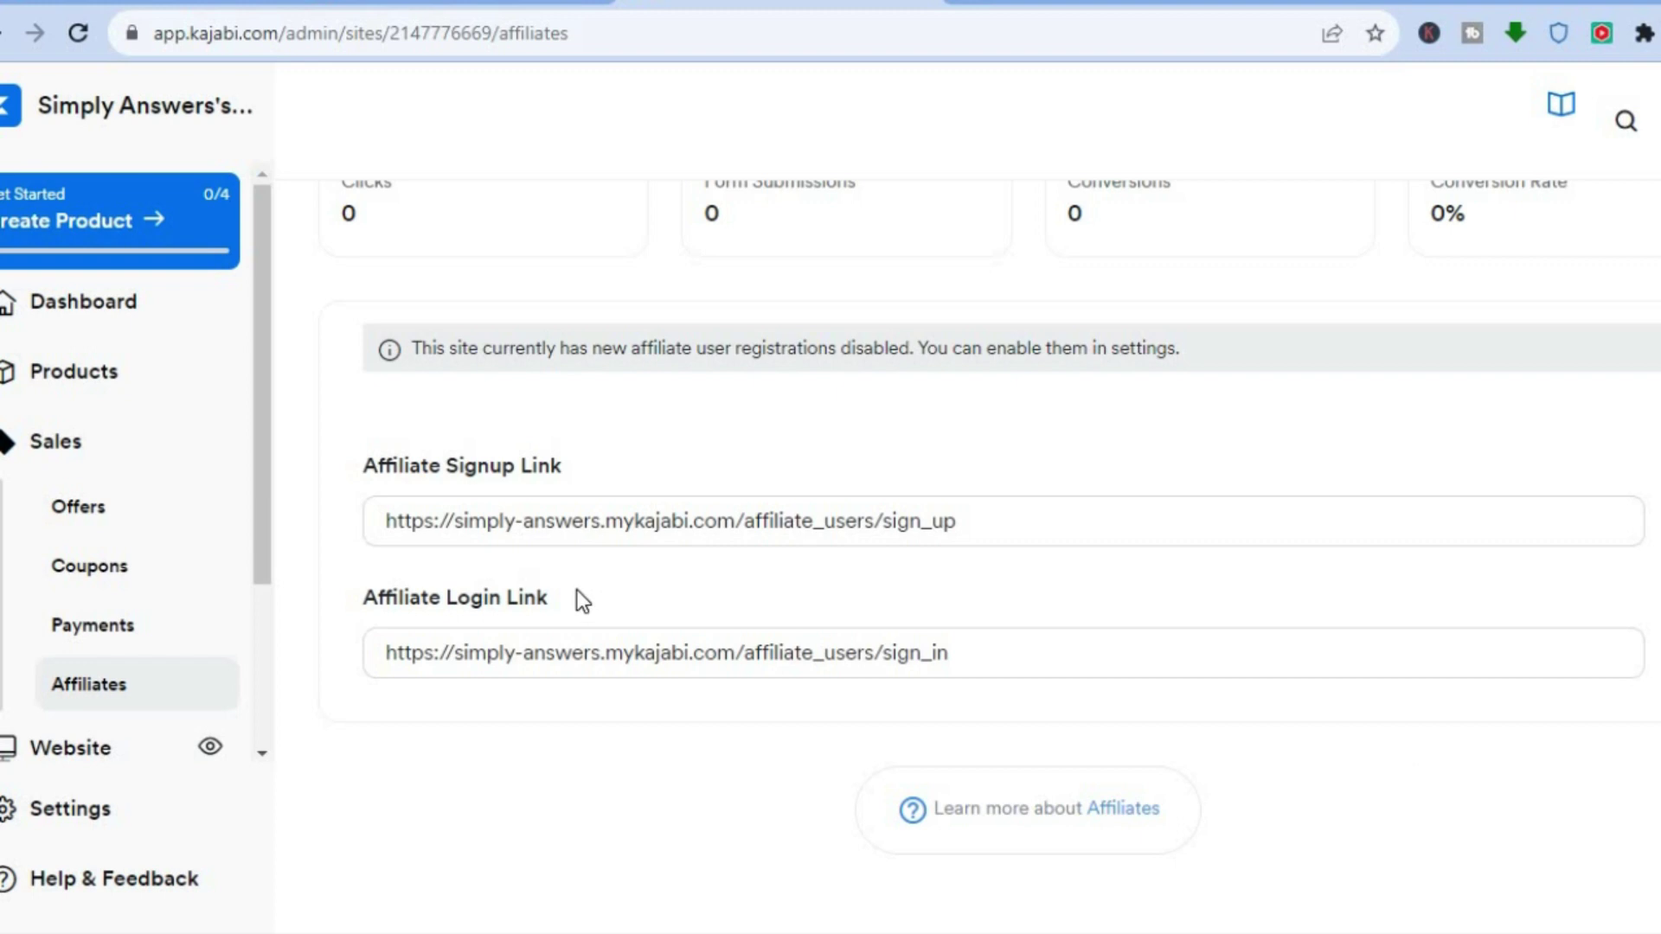
Open the marketing overview and review the funnels suggested for building an audience and selling offers.
drag(262, 517, 263, 659)
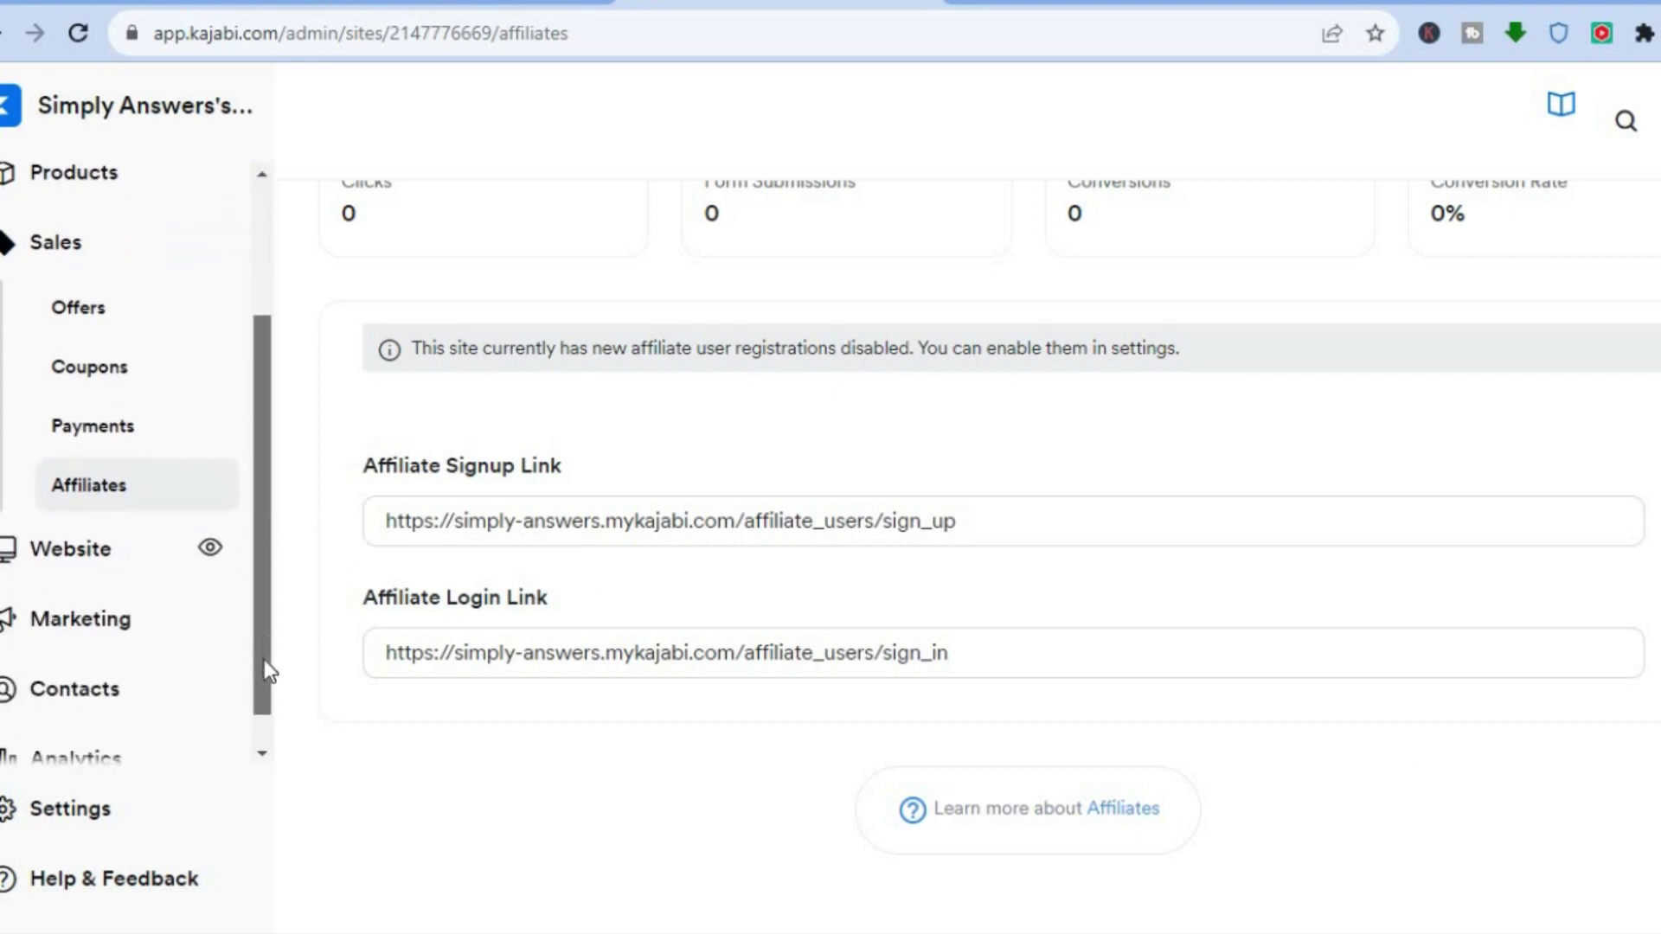
click(140, 608)
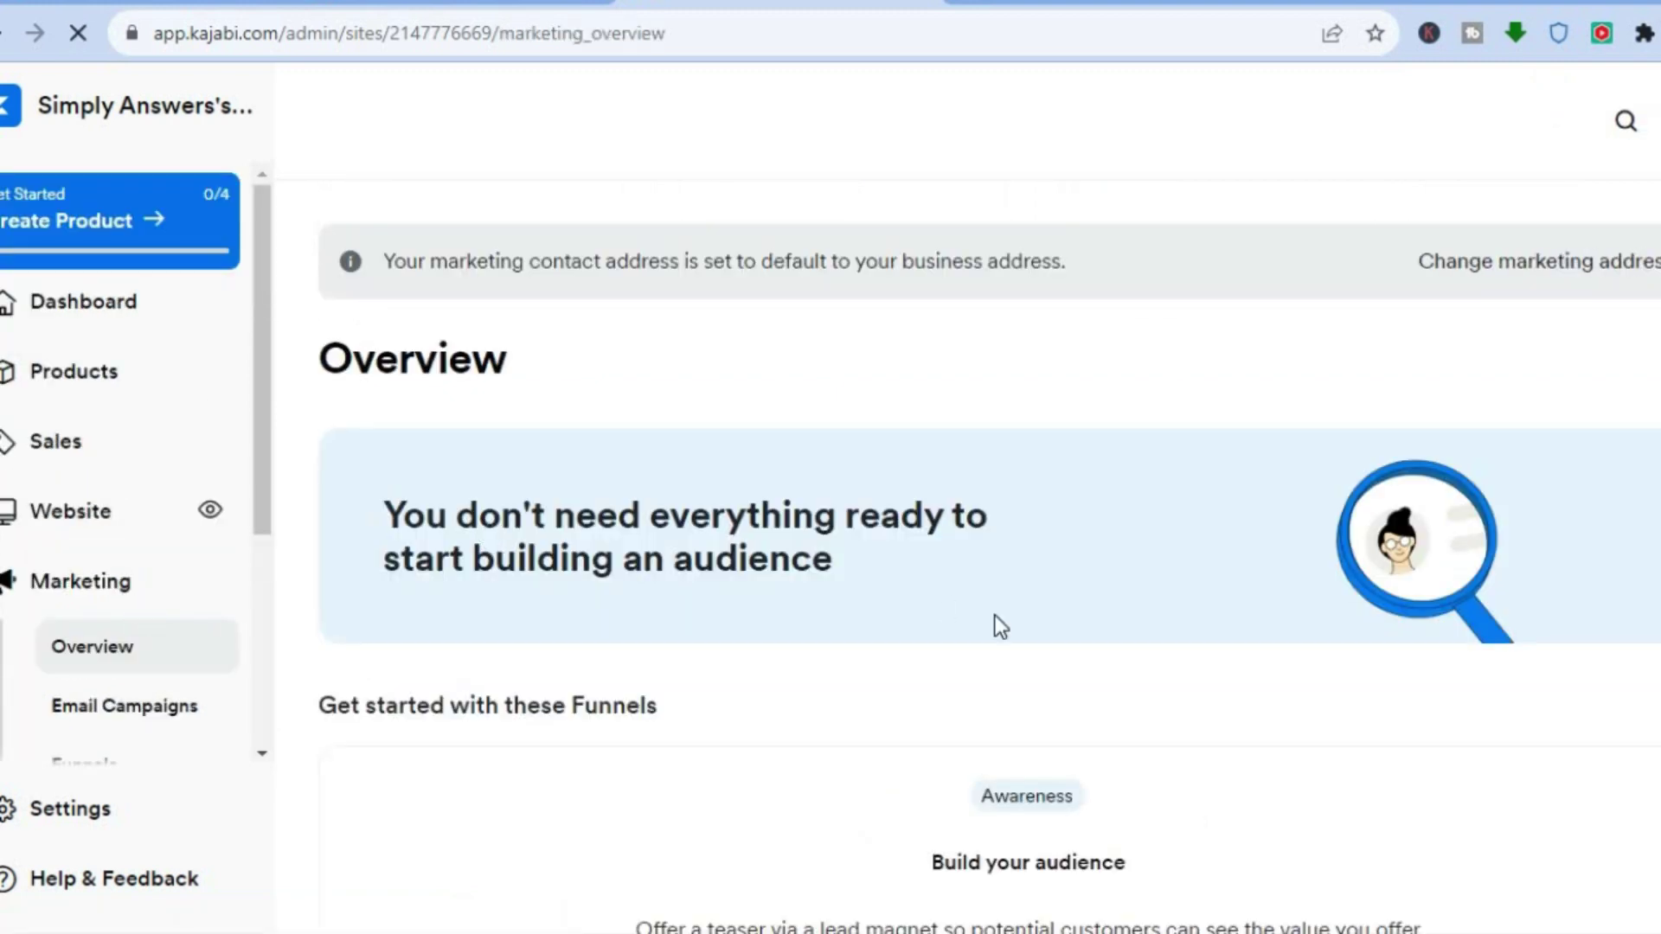
scroll(989, 553, down, 7)
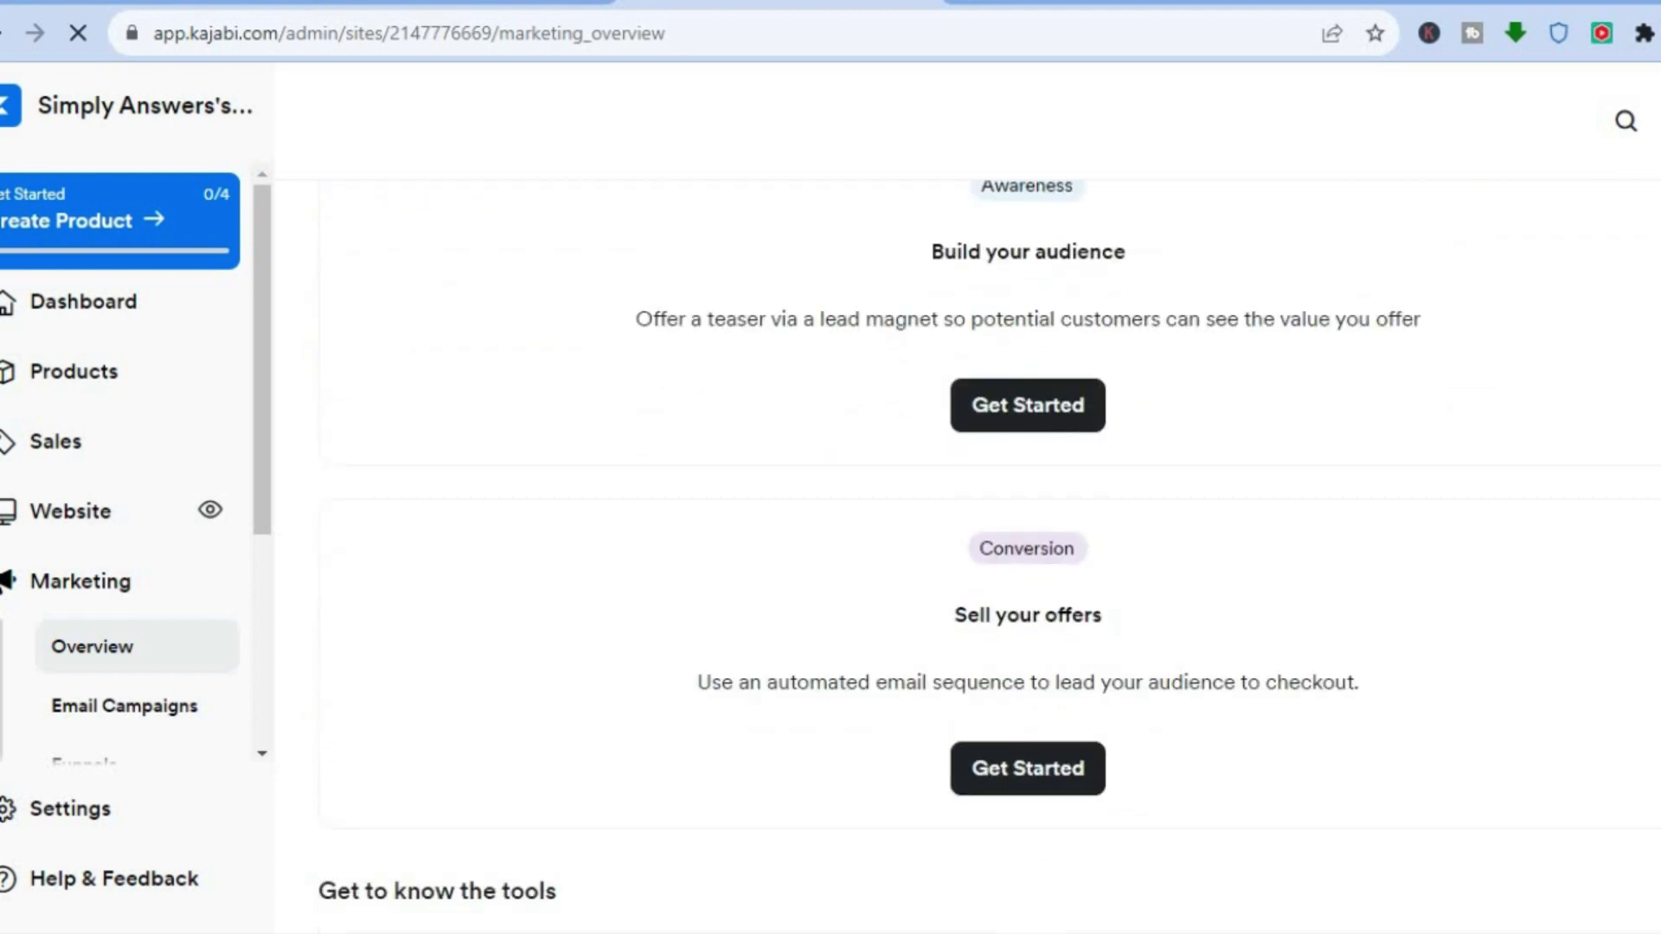
scroll(1067, 476, up, 2)
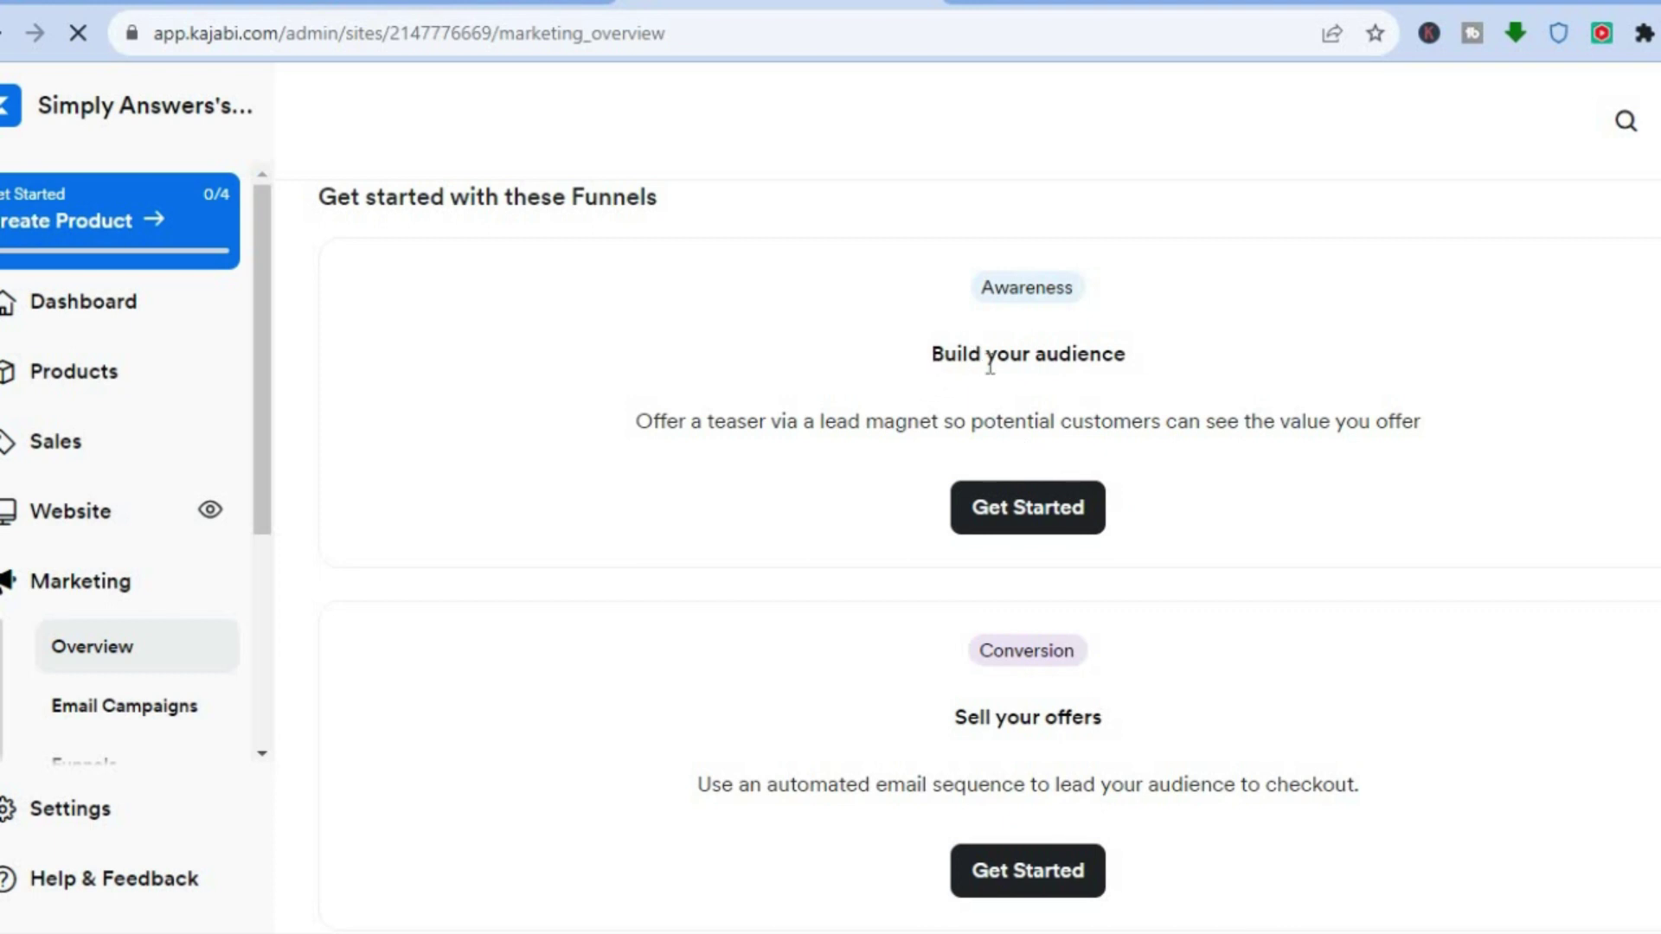
Create a lead magnet guide funnel titled test from the Build your audience option, without attaching a file.
click(1064, 508)
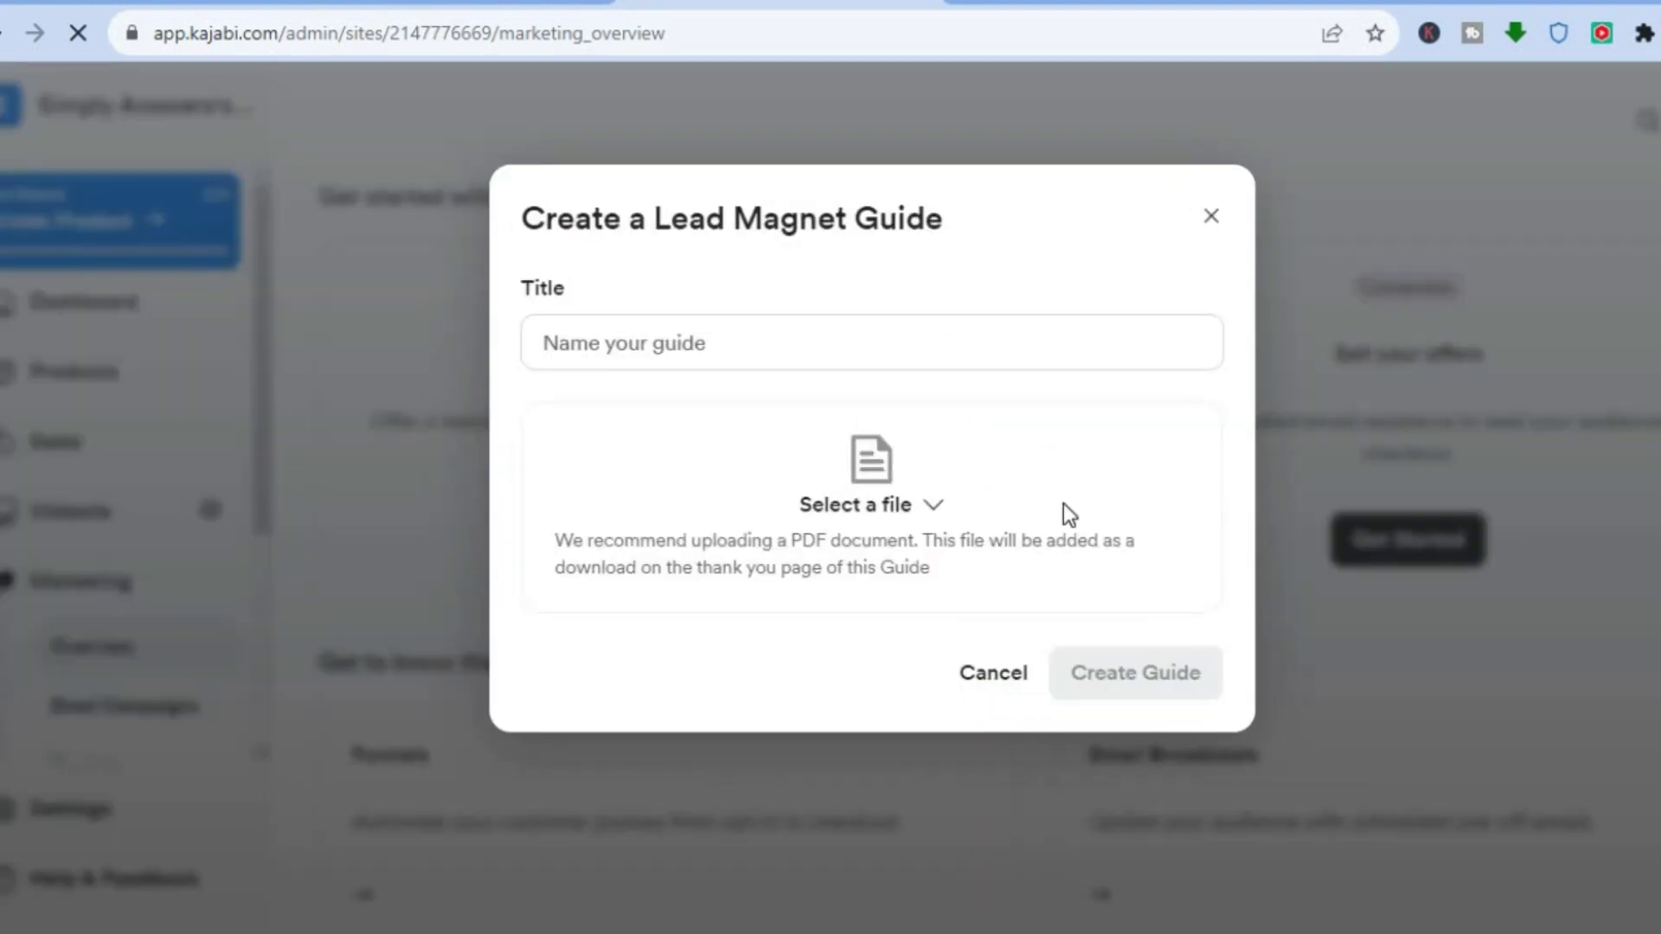
click(834, 352)
text(test)
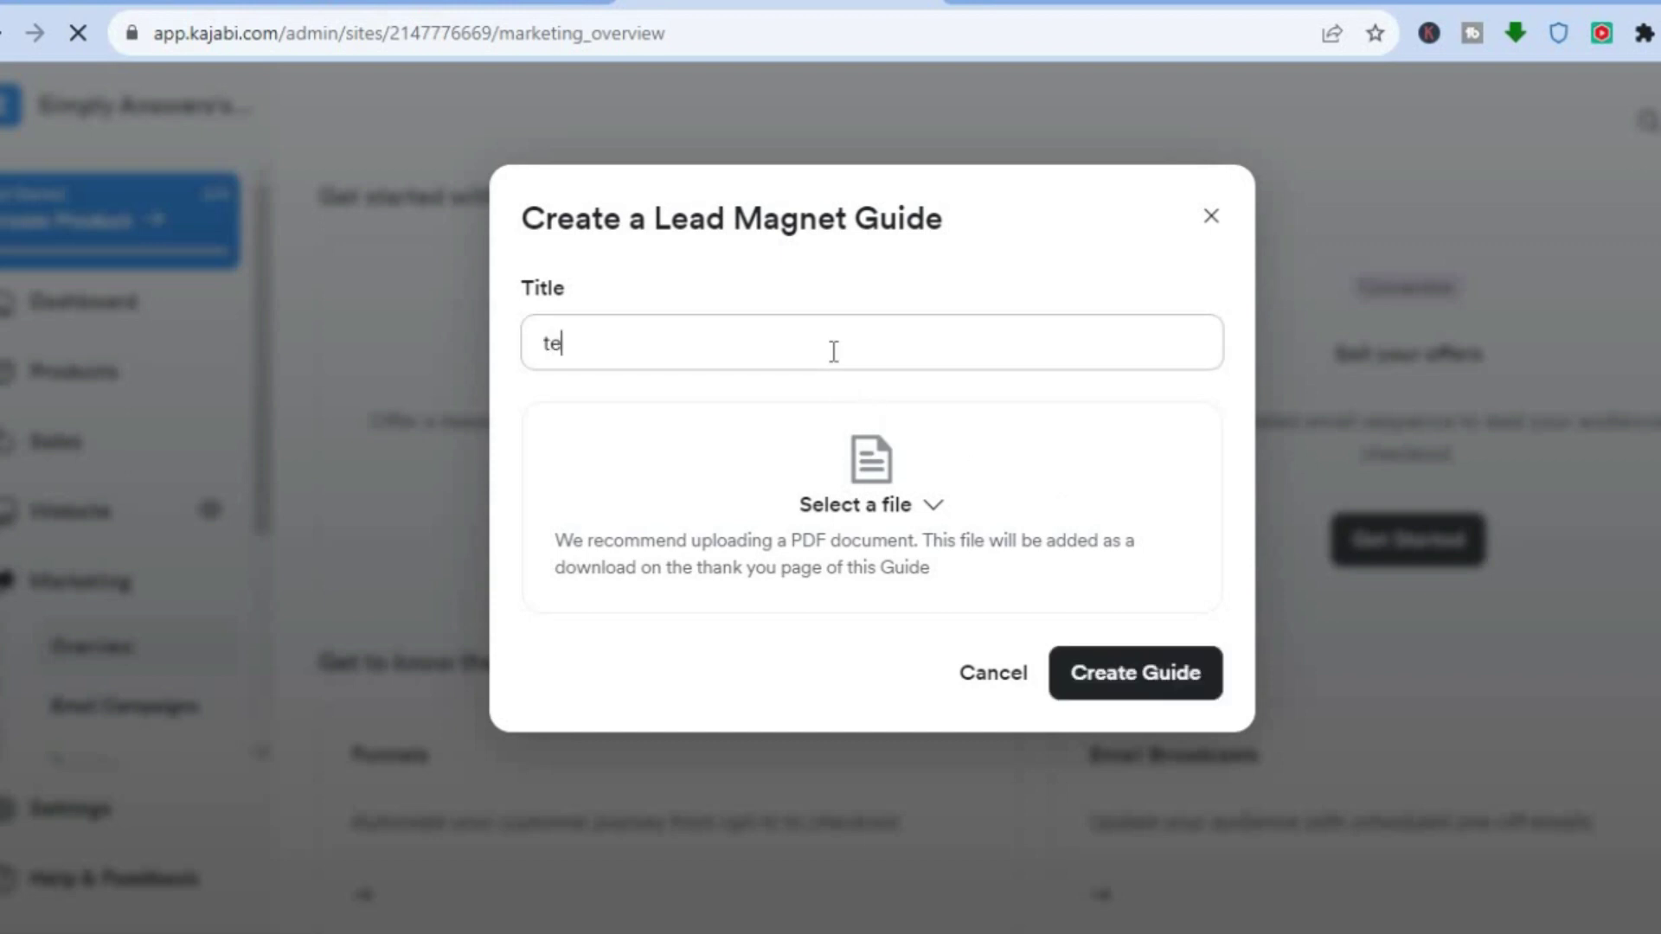
click(1161, 679)
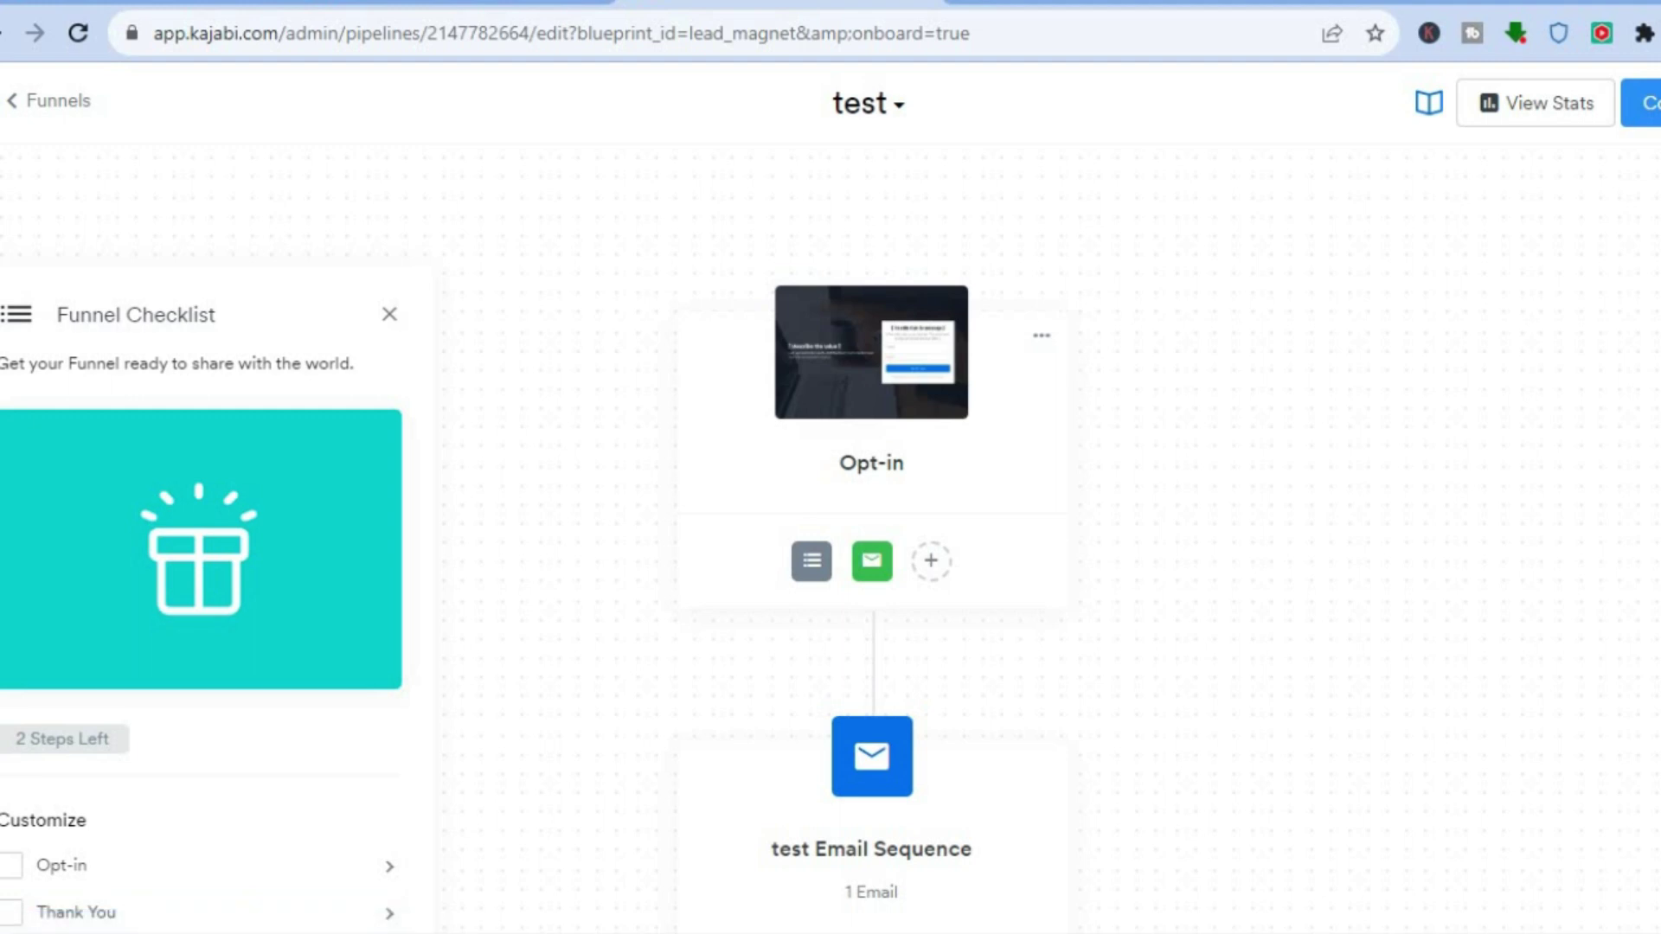
Examine the test funnel's checklist and its opt-in, email sequence and thank-you stages, and return to the funnels list.
scroll(830, 498, down, 5)
scroll(831, 497, down, 4)
scroll(830, 497, up, 8)
scroll(830, 497, down, 3)
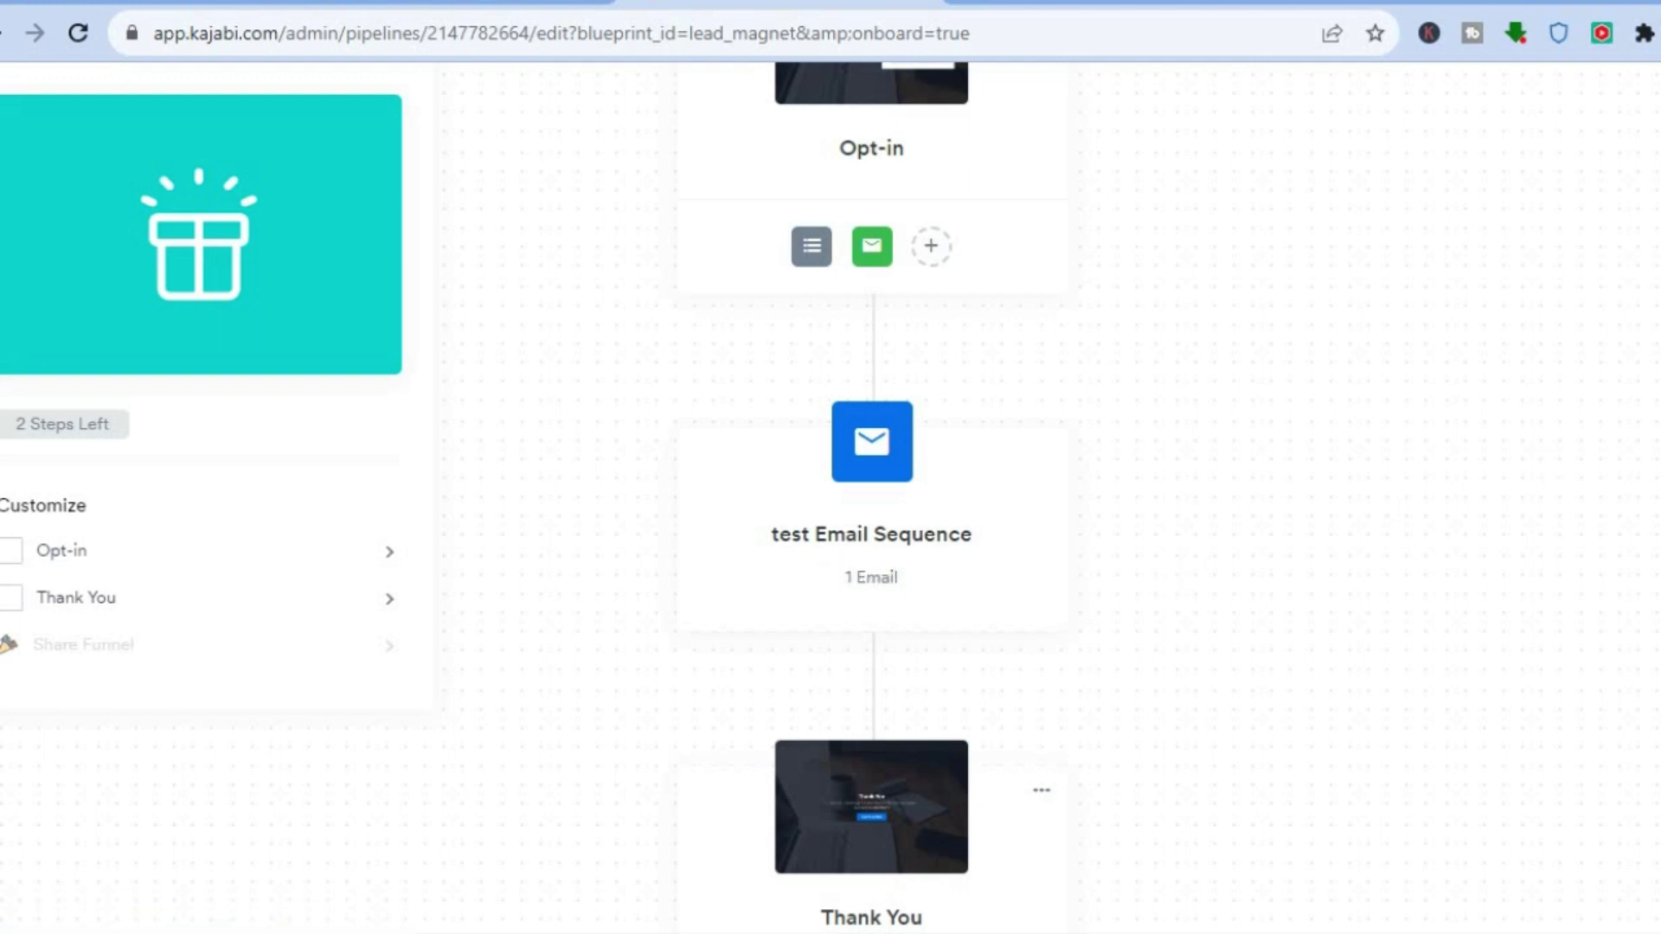
scroll(830, 499, down, 5)
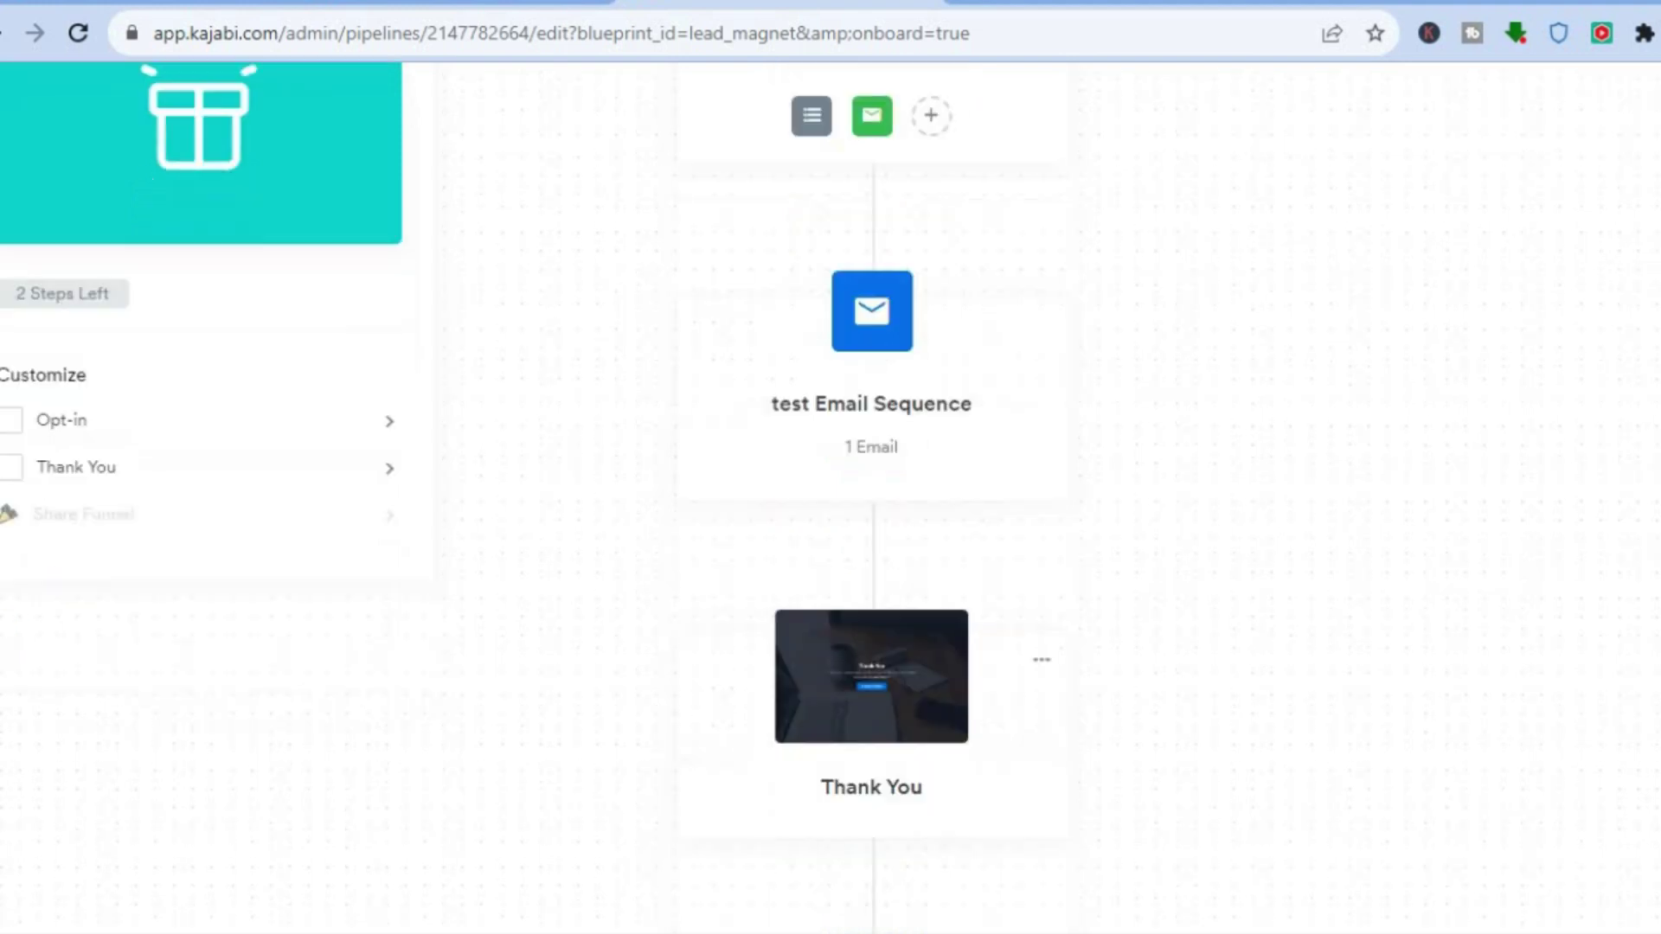
scroll(831, 499, up, 8)
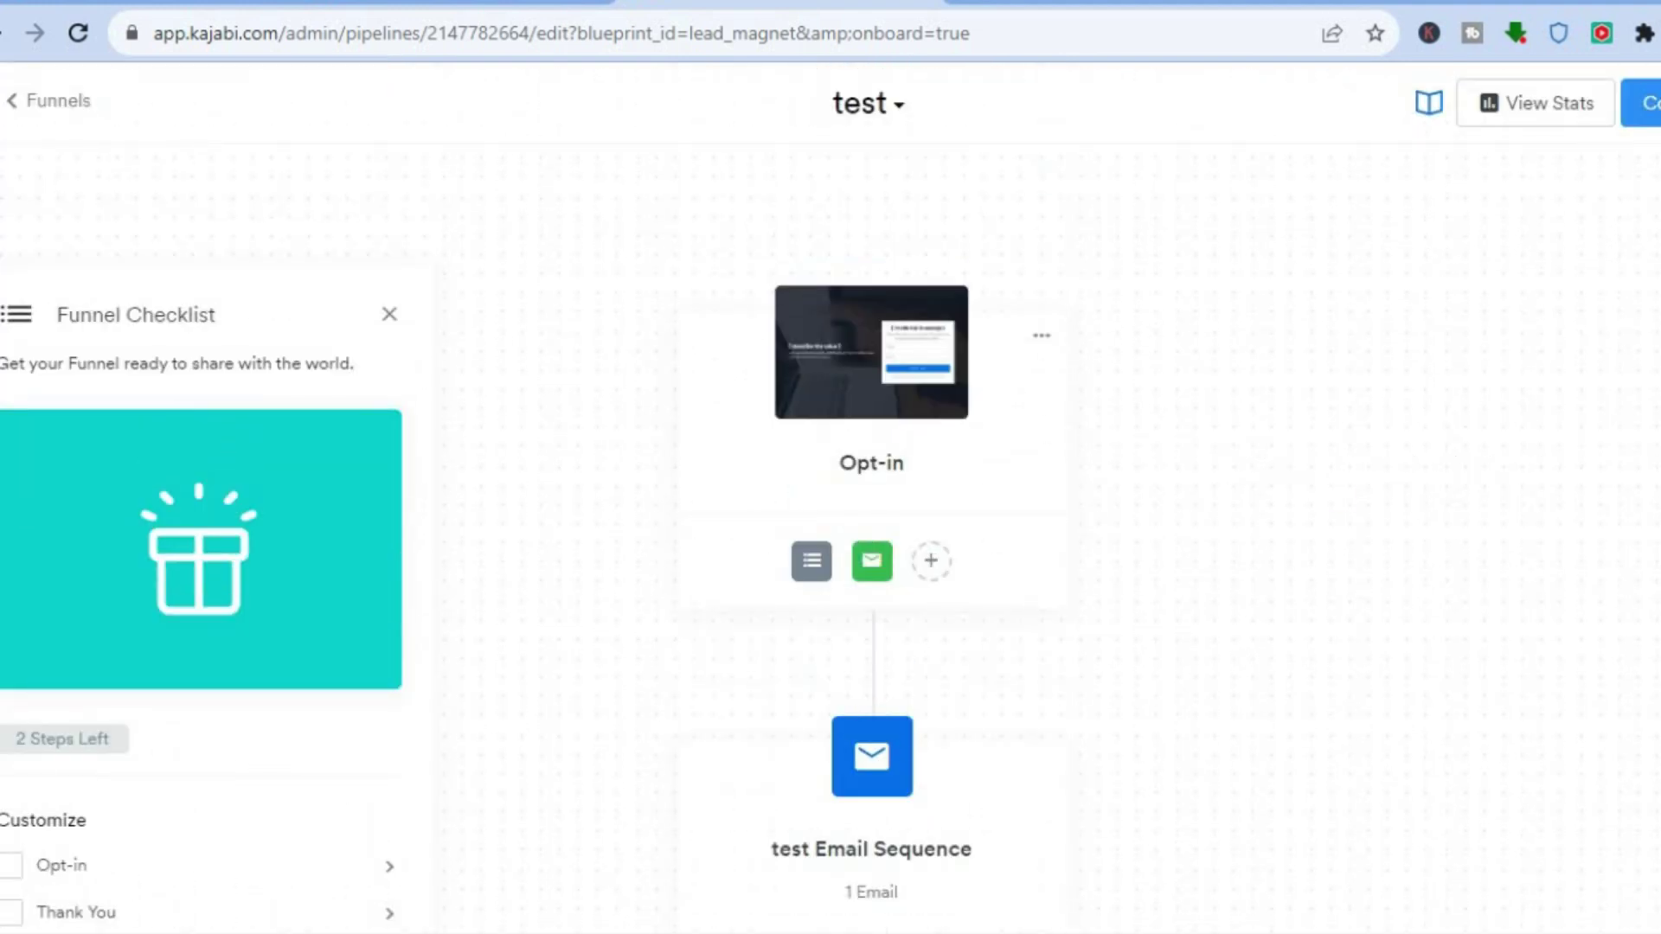
click(28, 110)
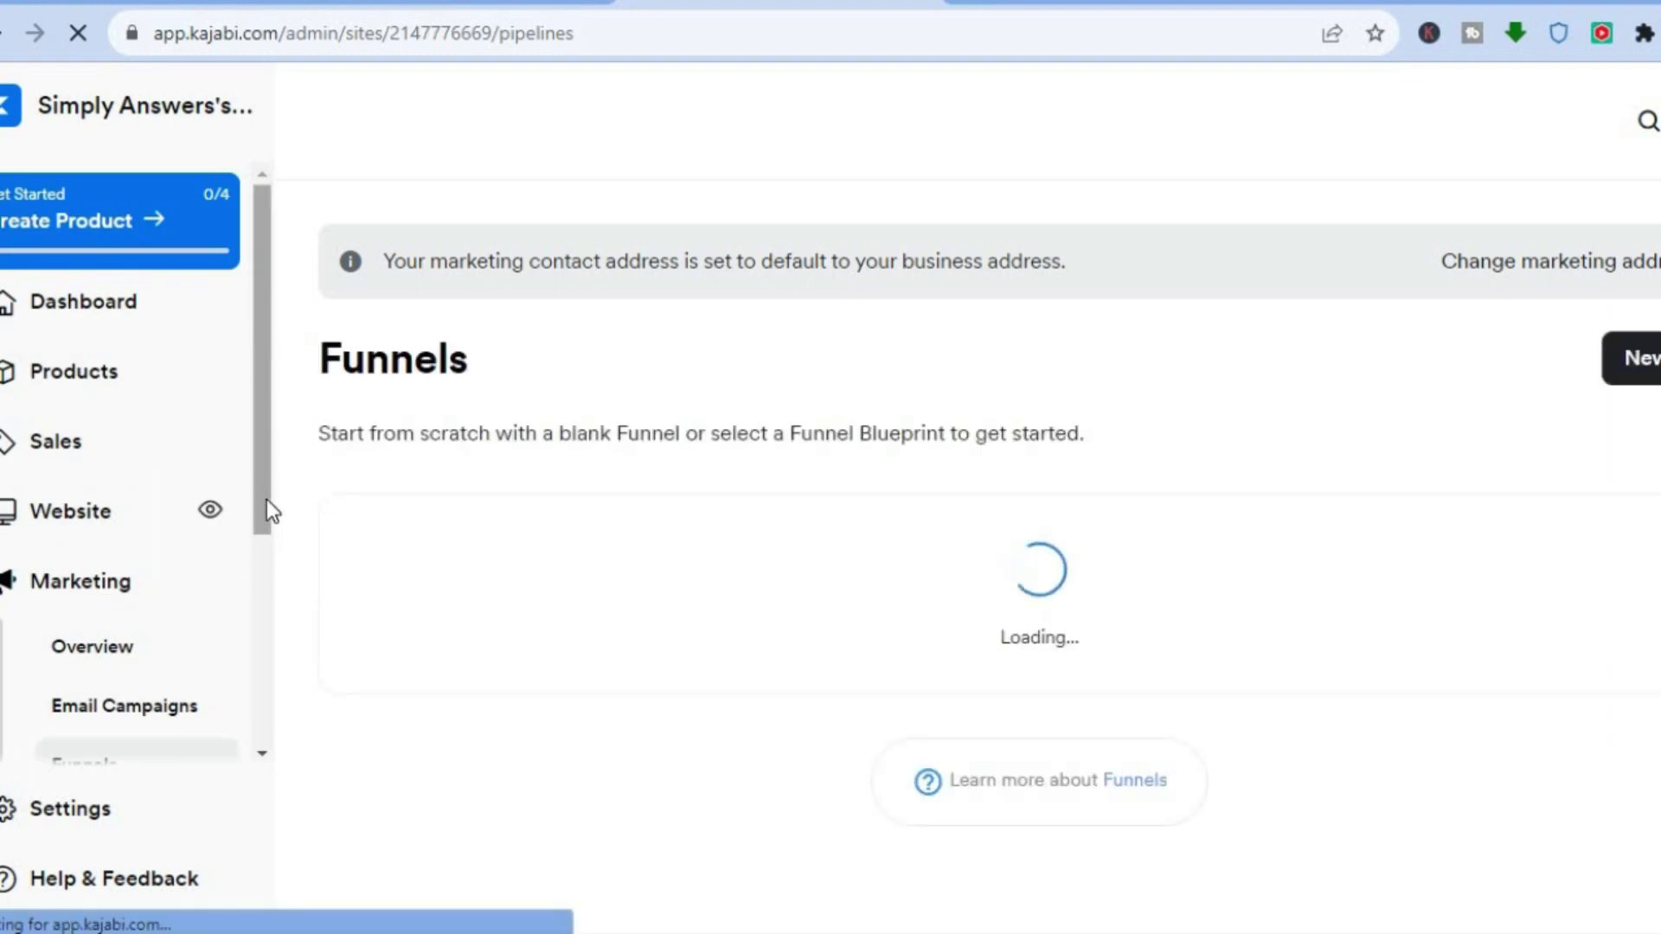
Create a new marketing form titled test.
scroll(266, 624, down, 4)
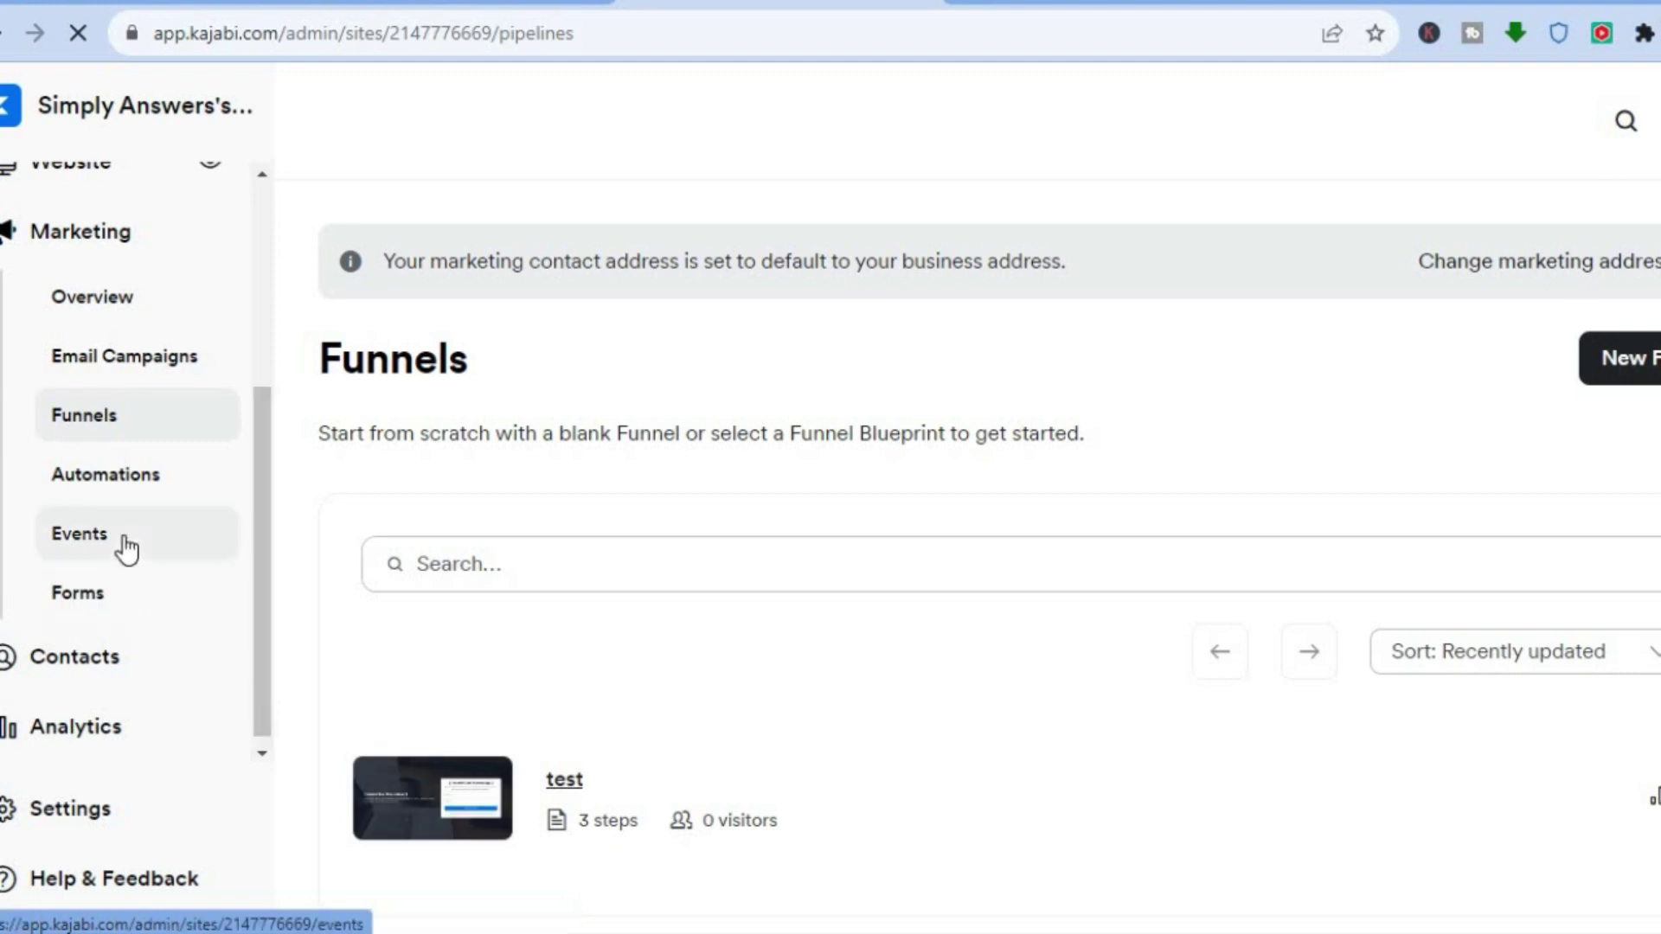
click(111, 595)
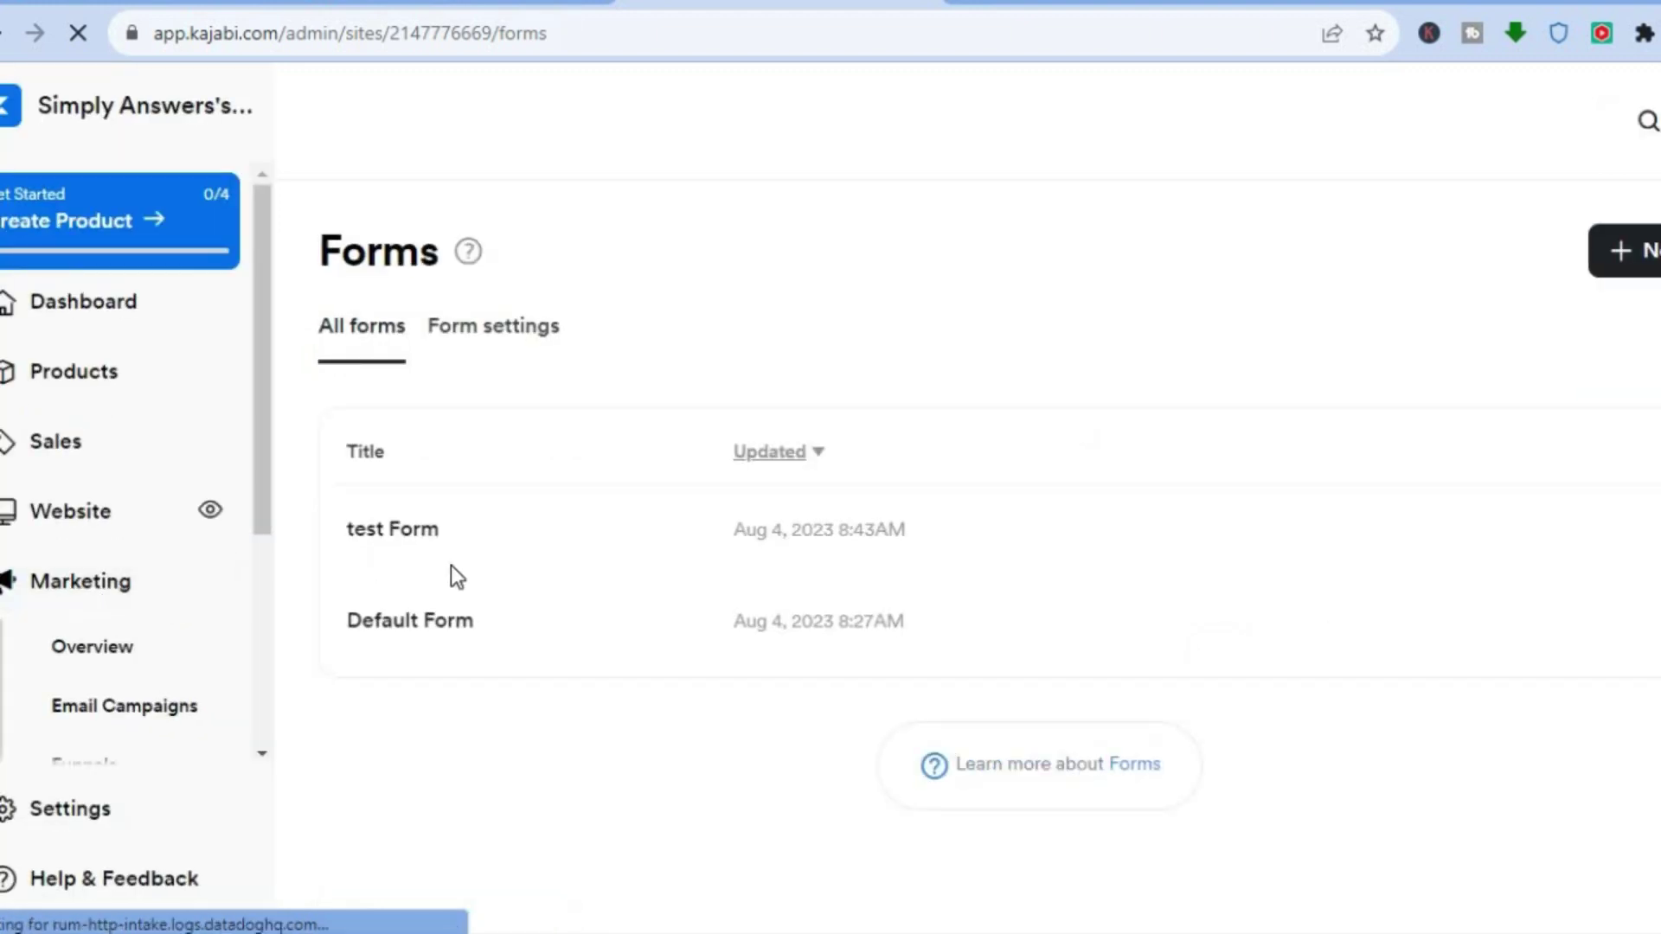
click(1650, 256)
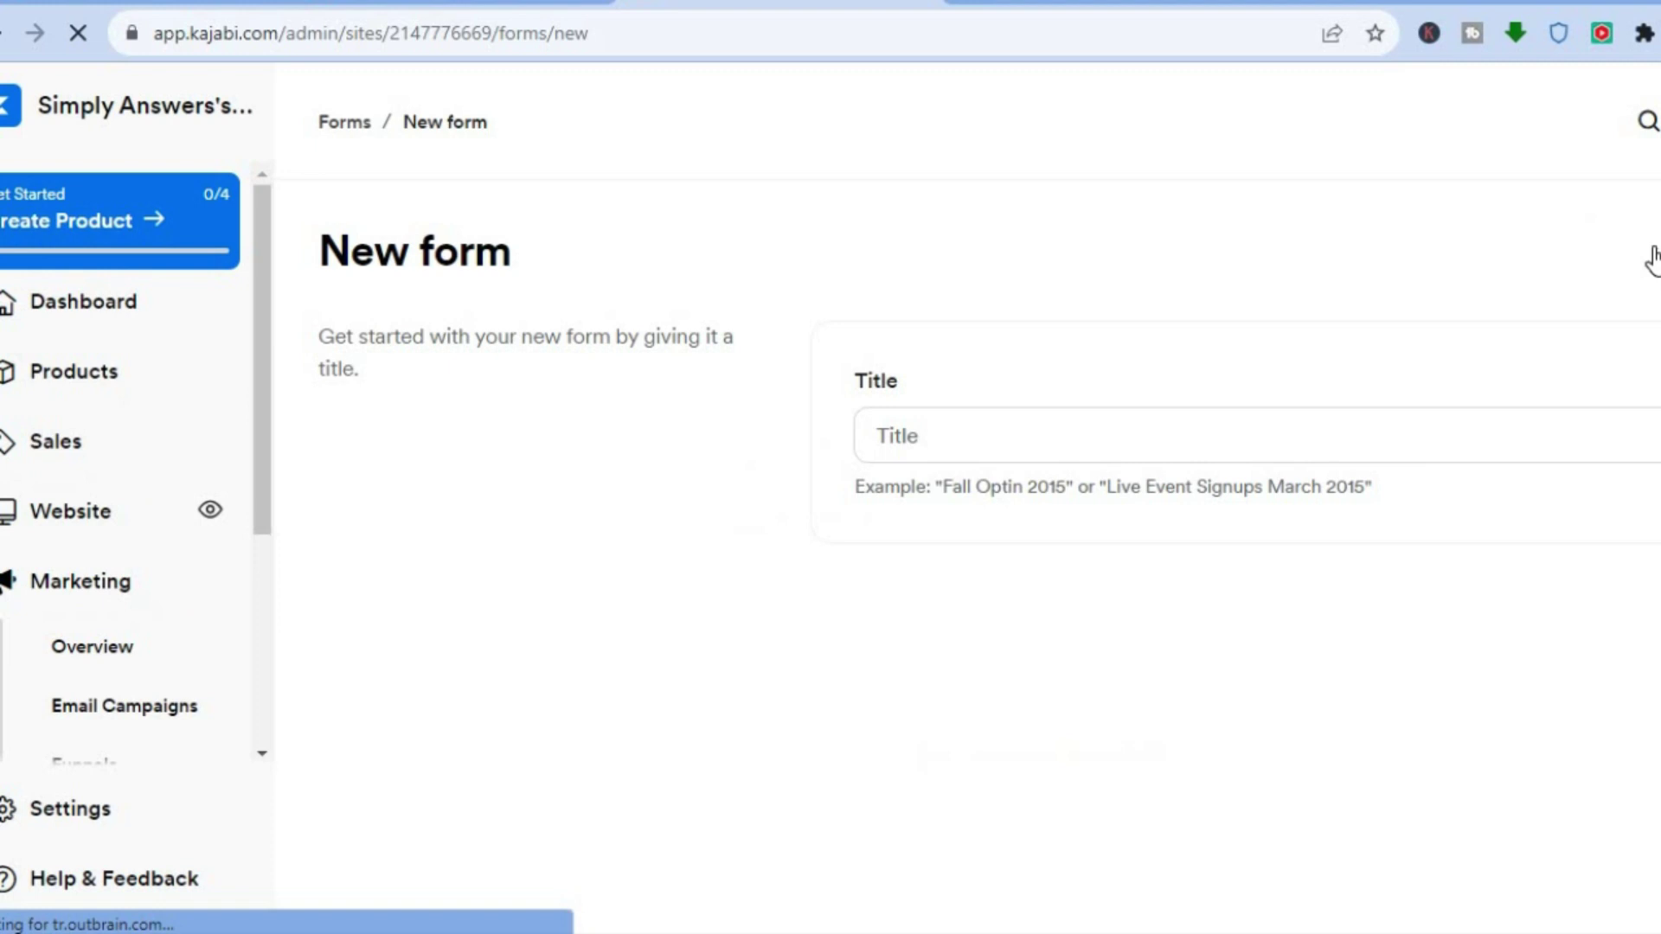
click(1046, 448)
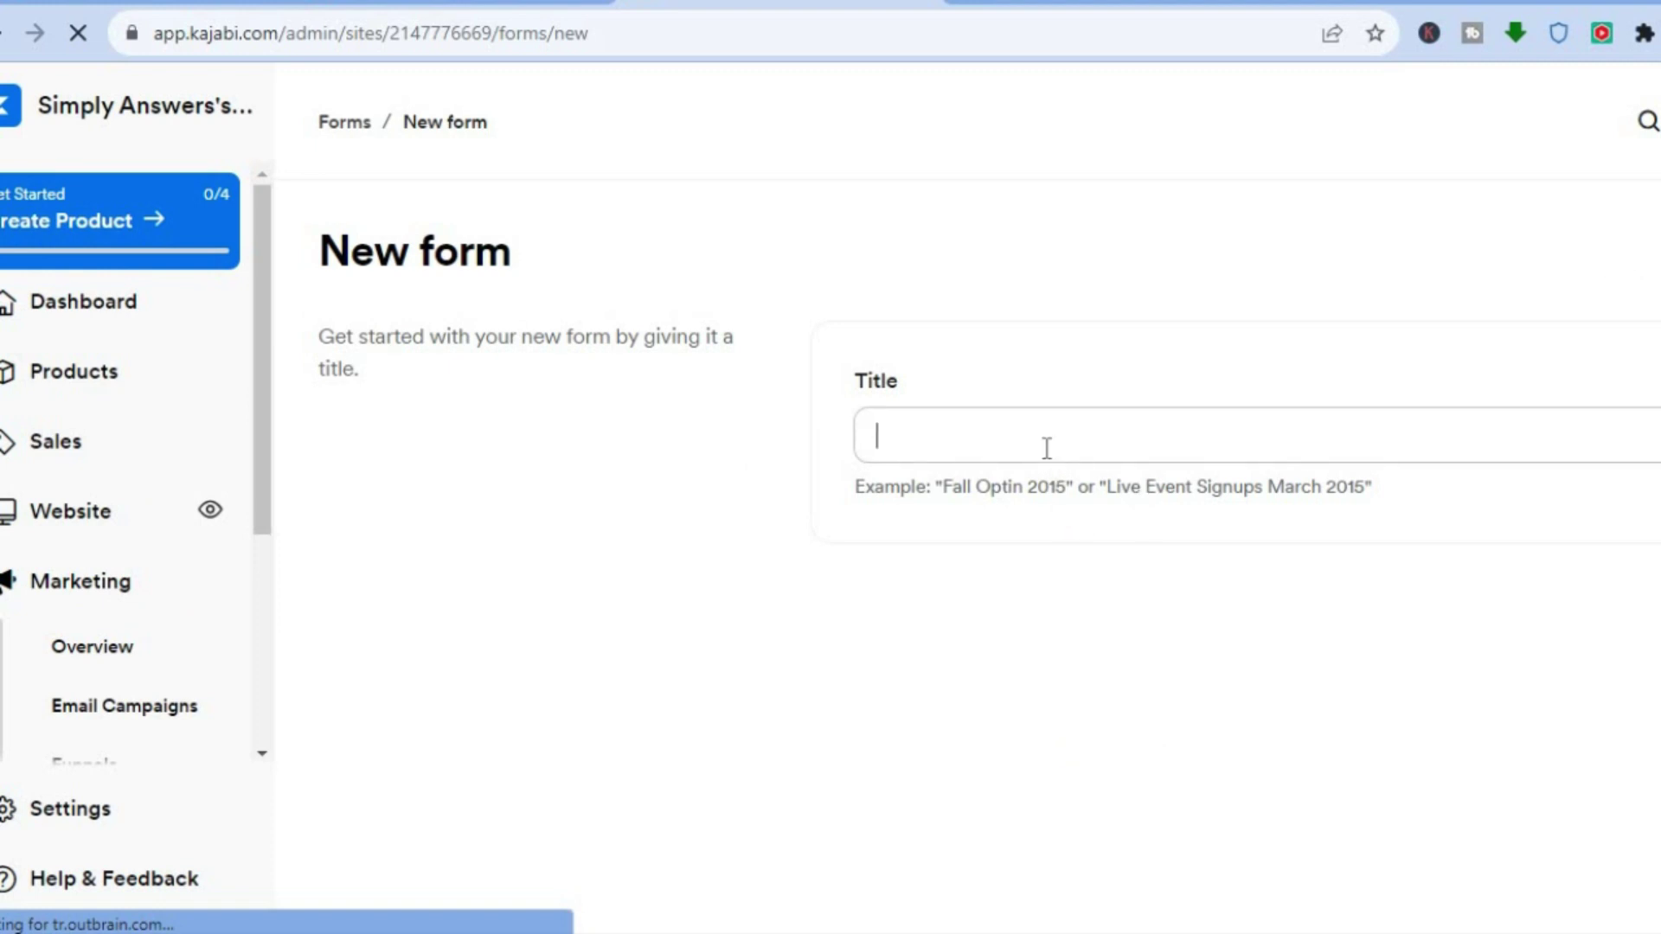
text(test)
key(Tab)
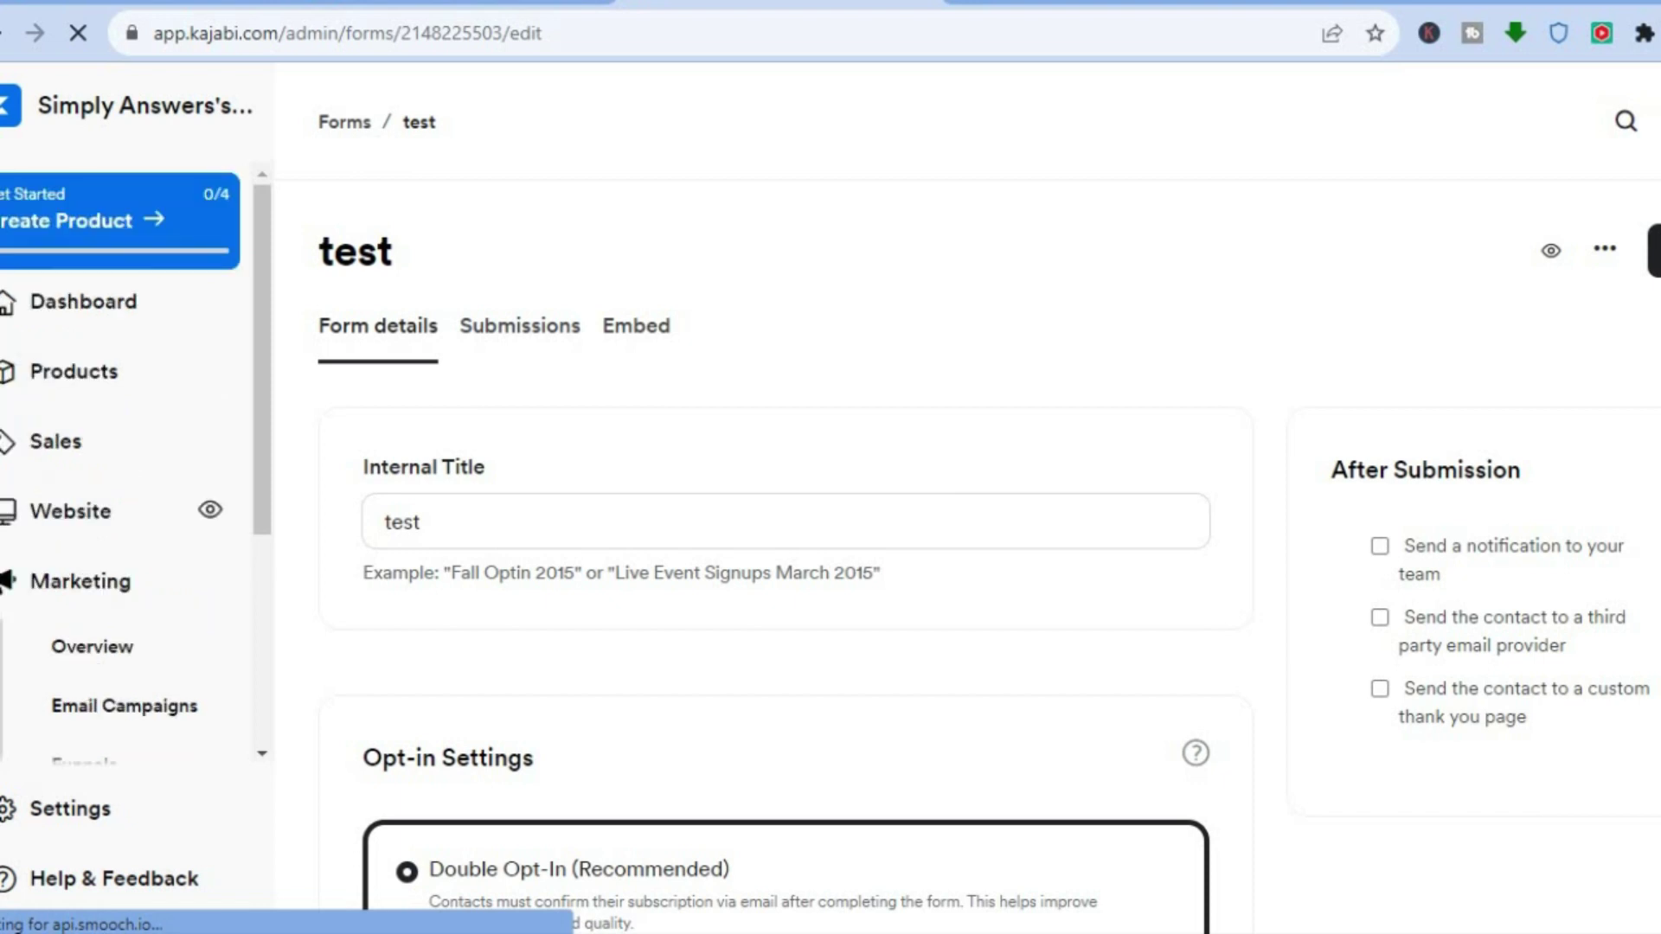
Examine the test form's opt-in settings, additional options, form fields and automations.
scroll(783, 549, down, 3)
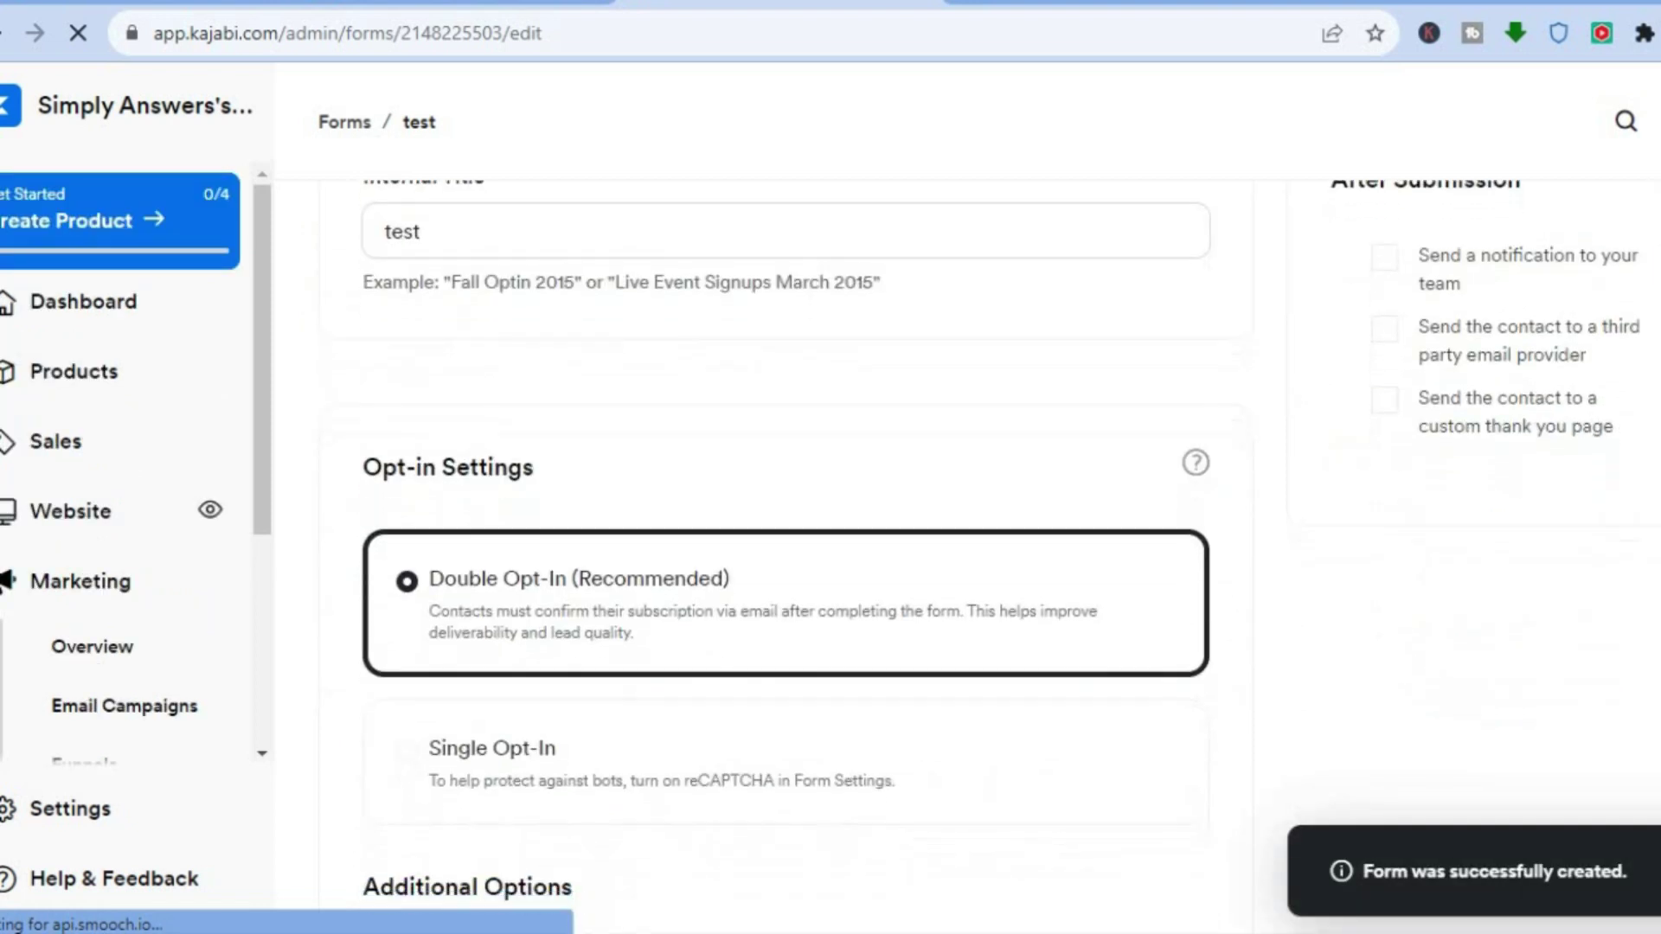
scroll(784, 548, down, 5)
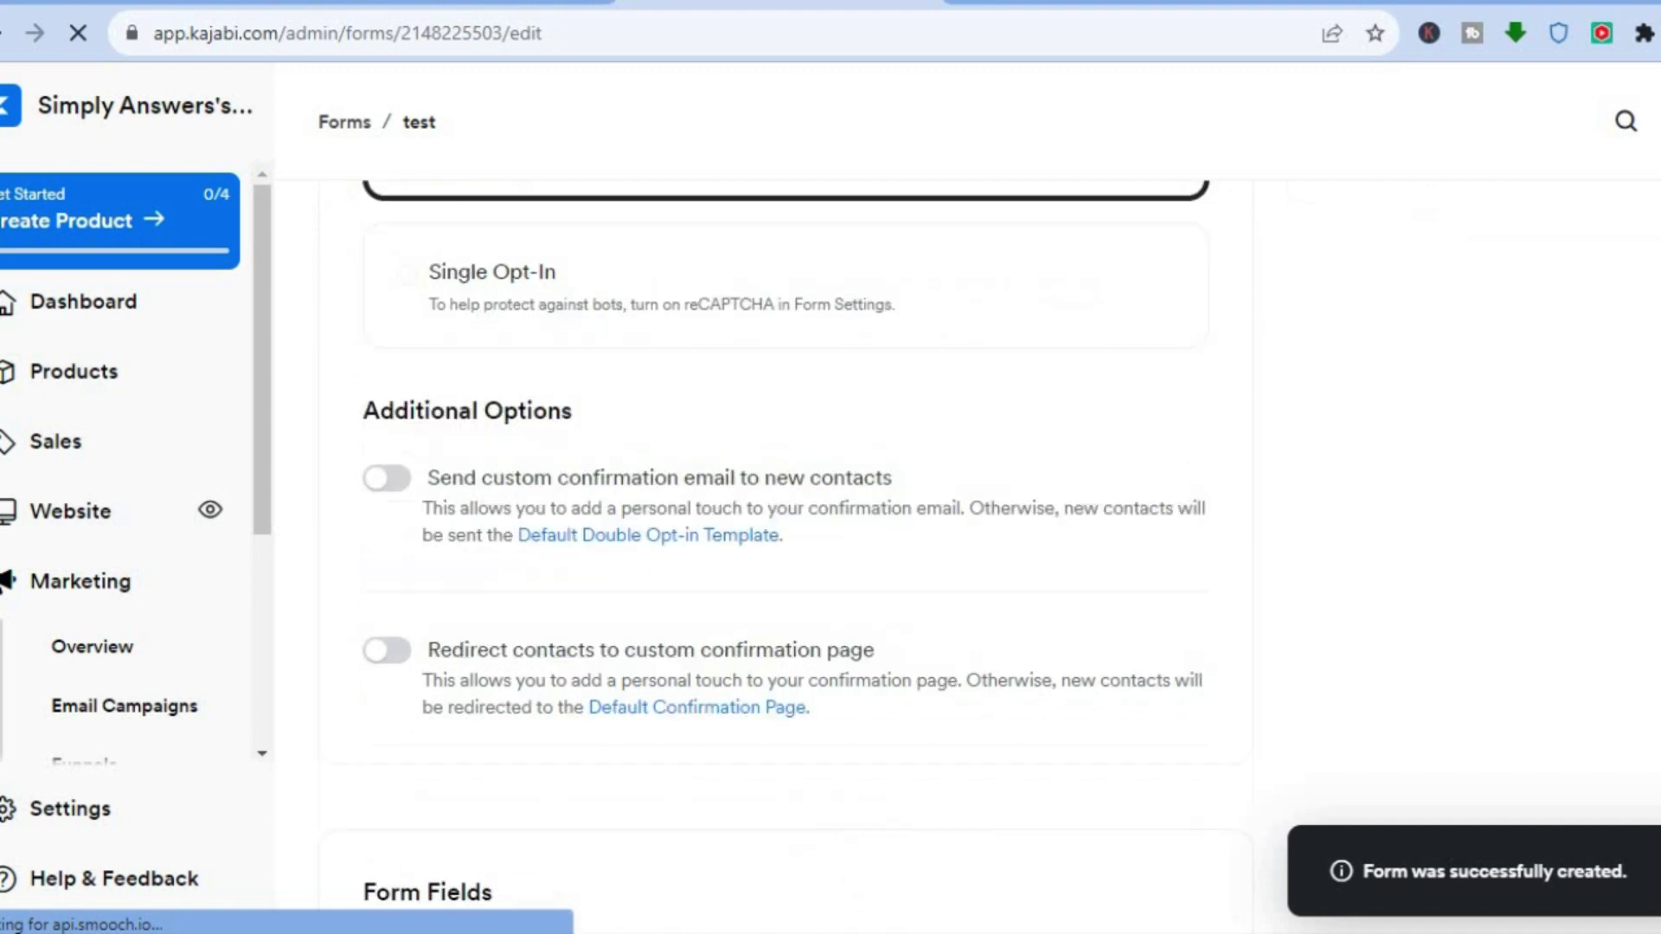
scroll(786, 553, up, 3)
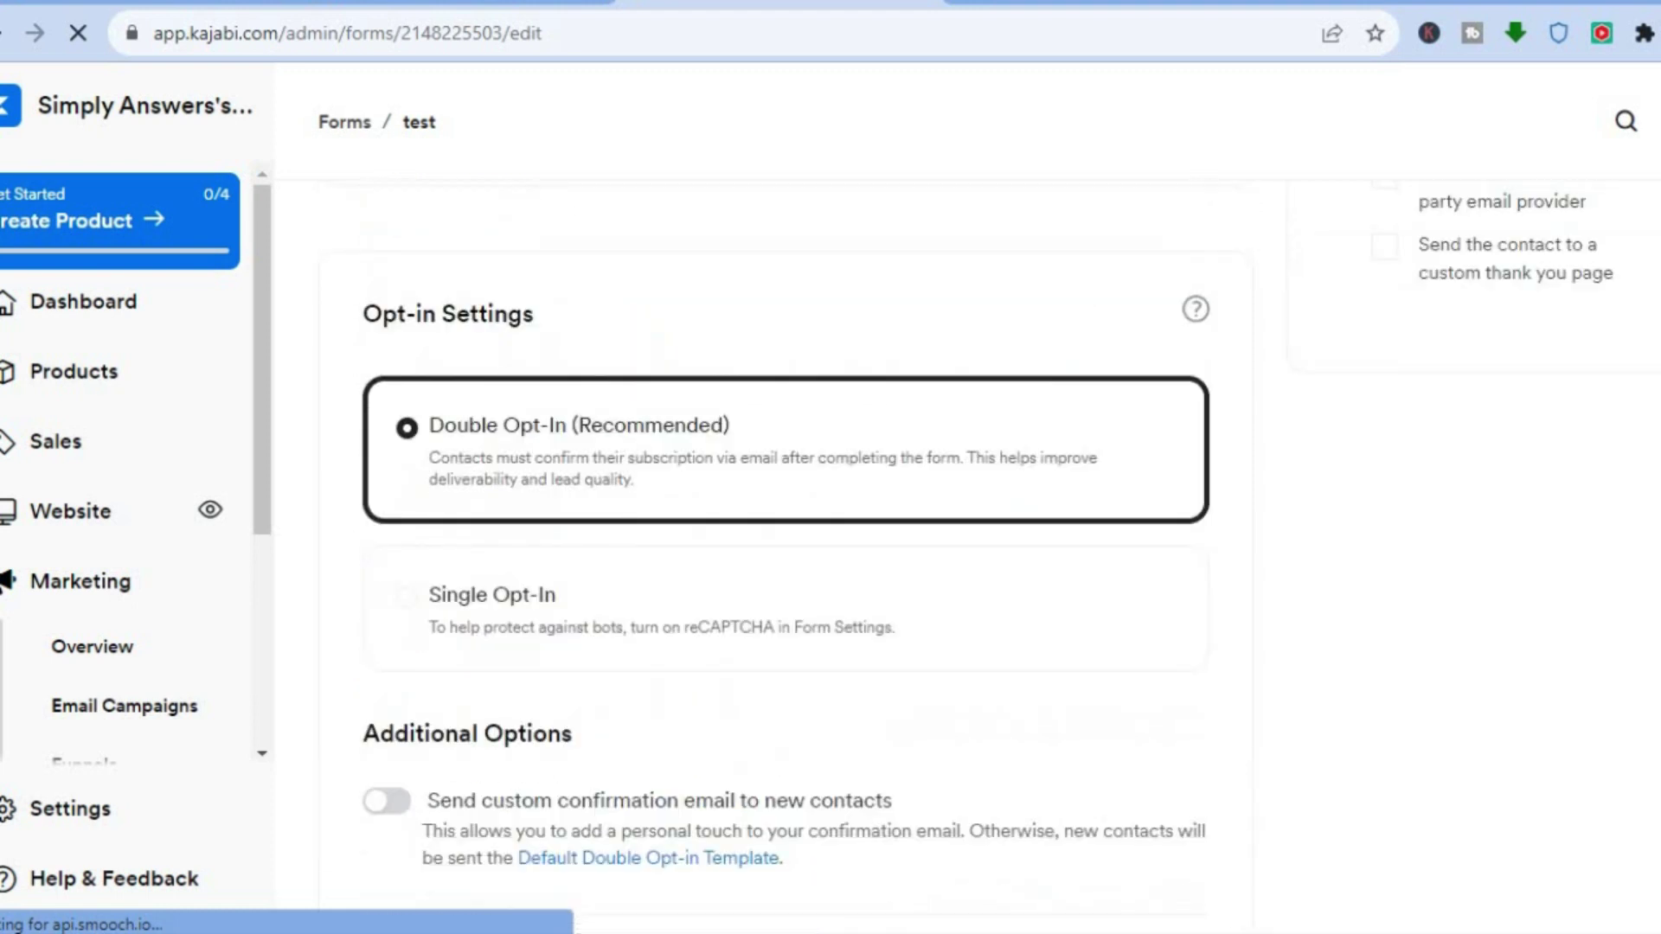
scroll(783, 553, down, 8)
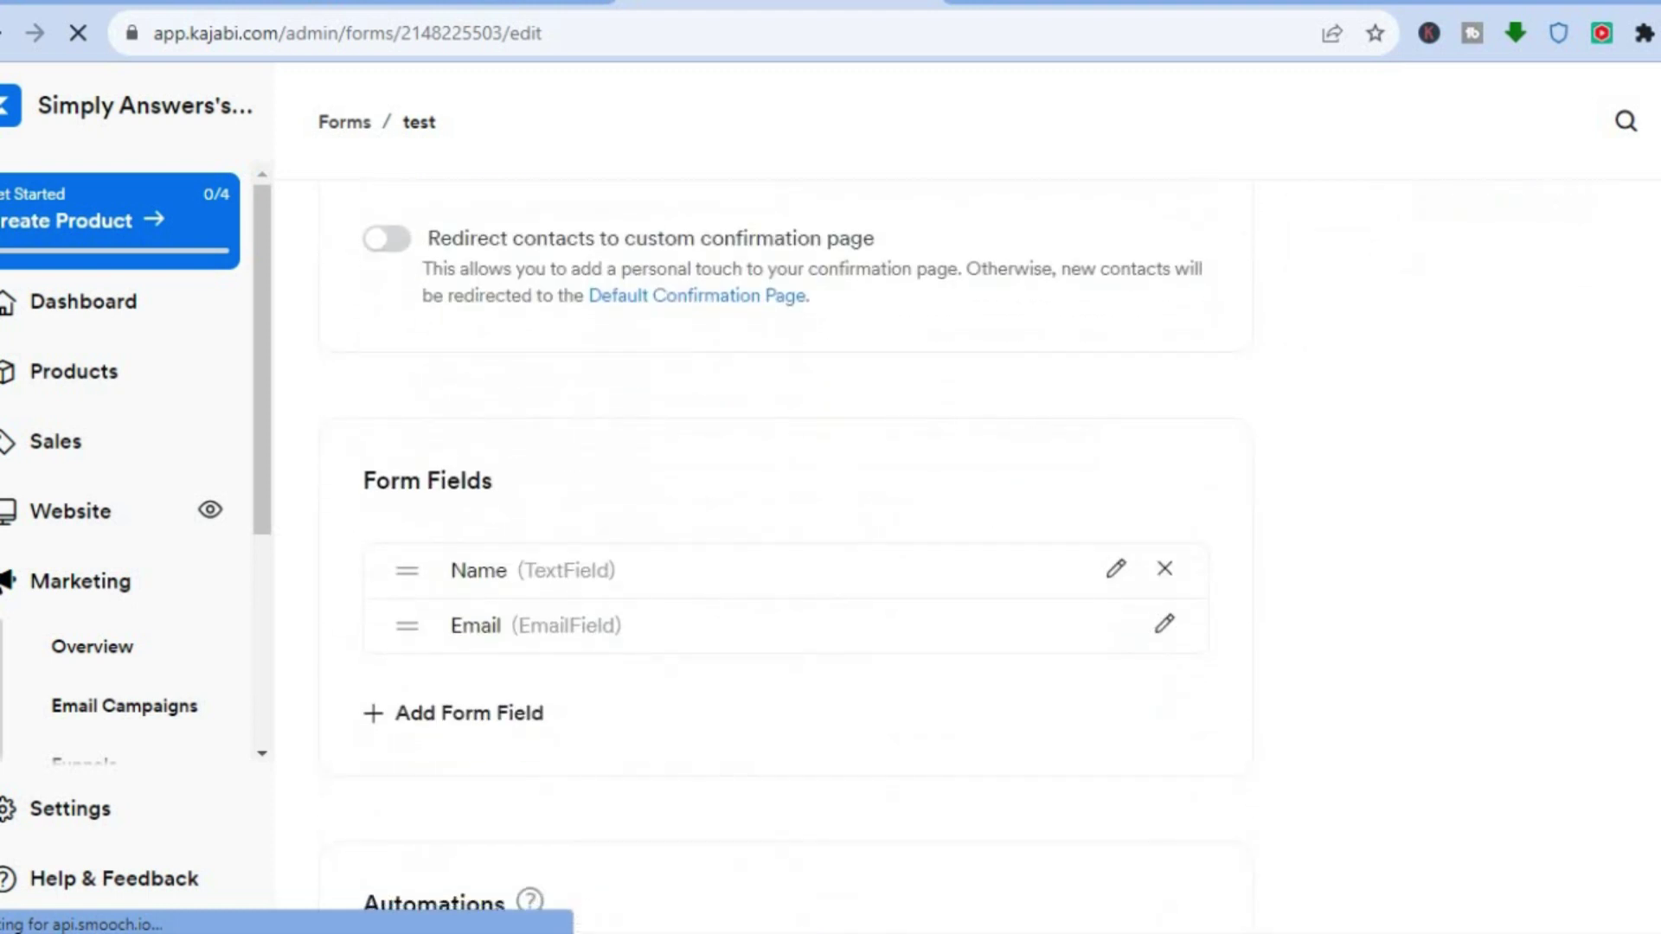
scroll(784, 554, down, 3)
scroll(1122, 262, up, 15)
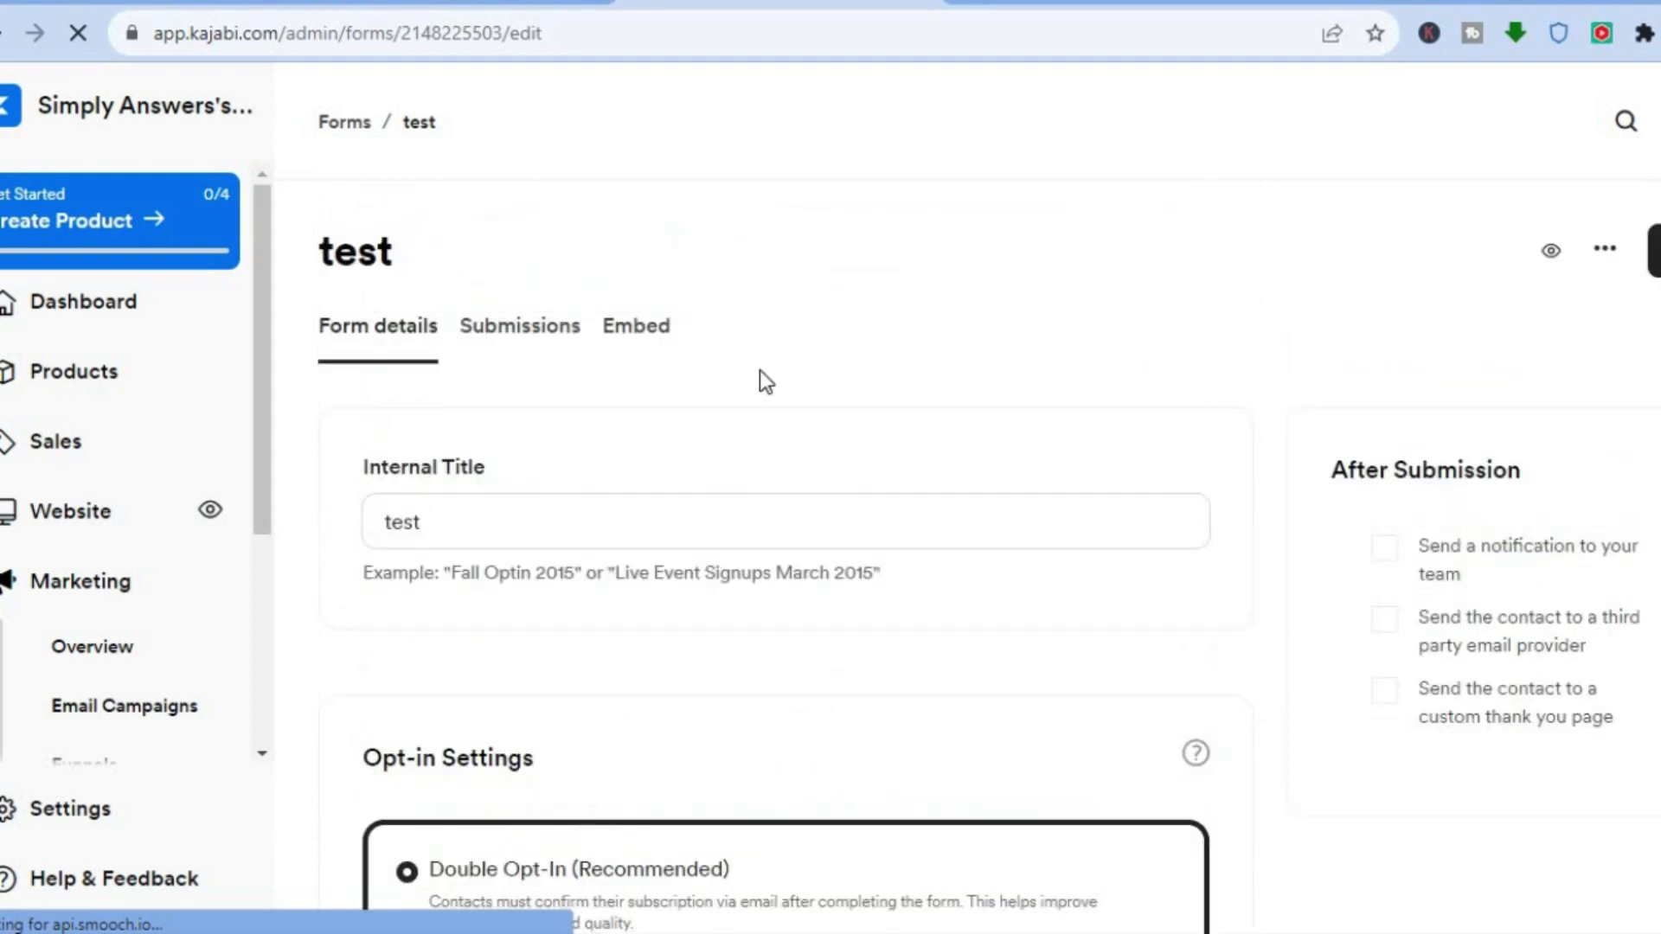
Examine the test form's embed code, newsletter preview, title and button text settings, colours and embed style.
click(621, 350)
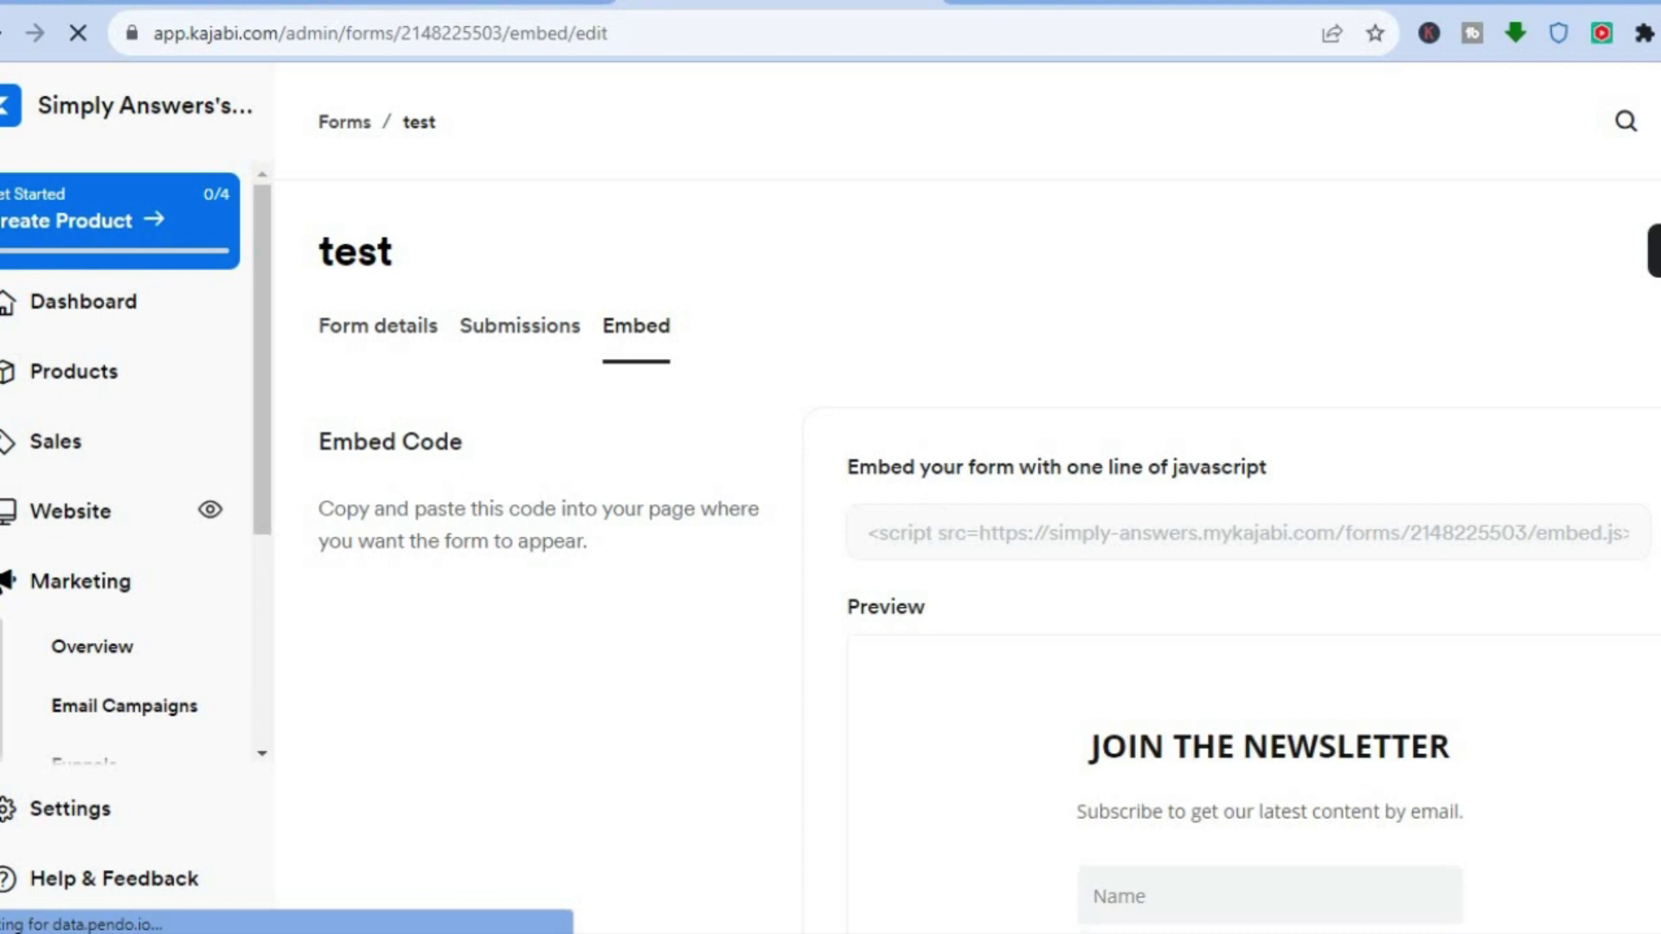
scroll(1361, 319, down, 5)
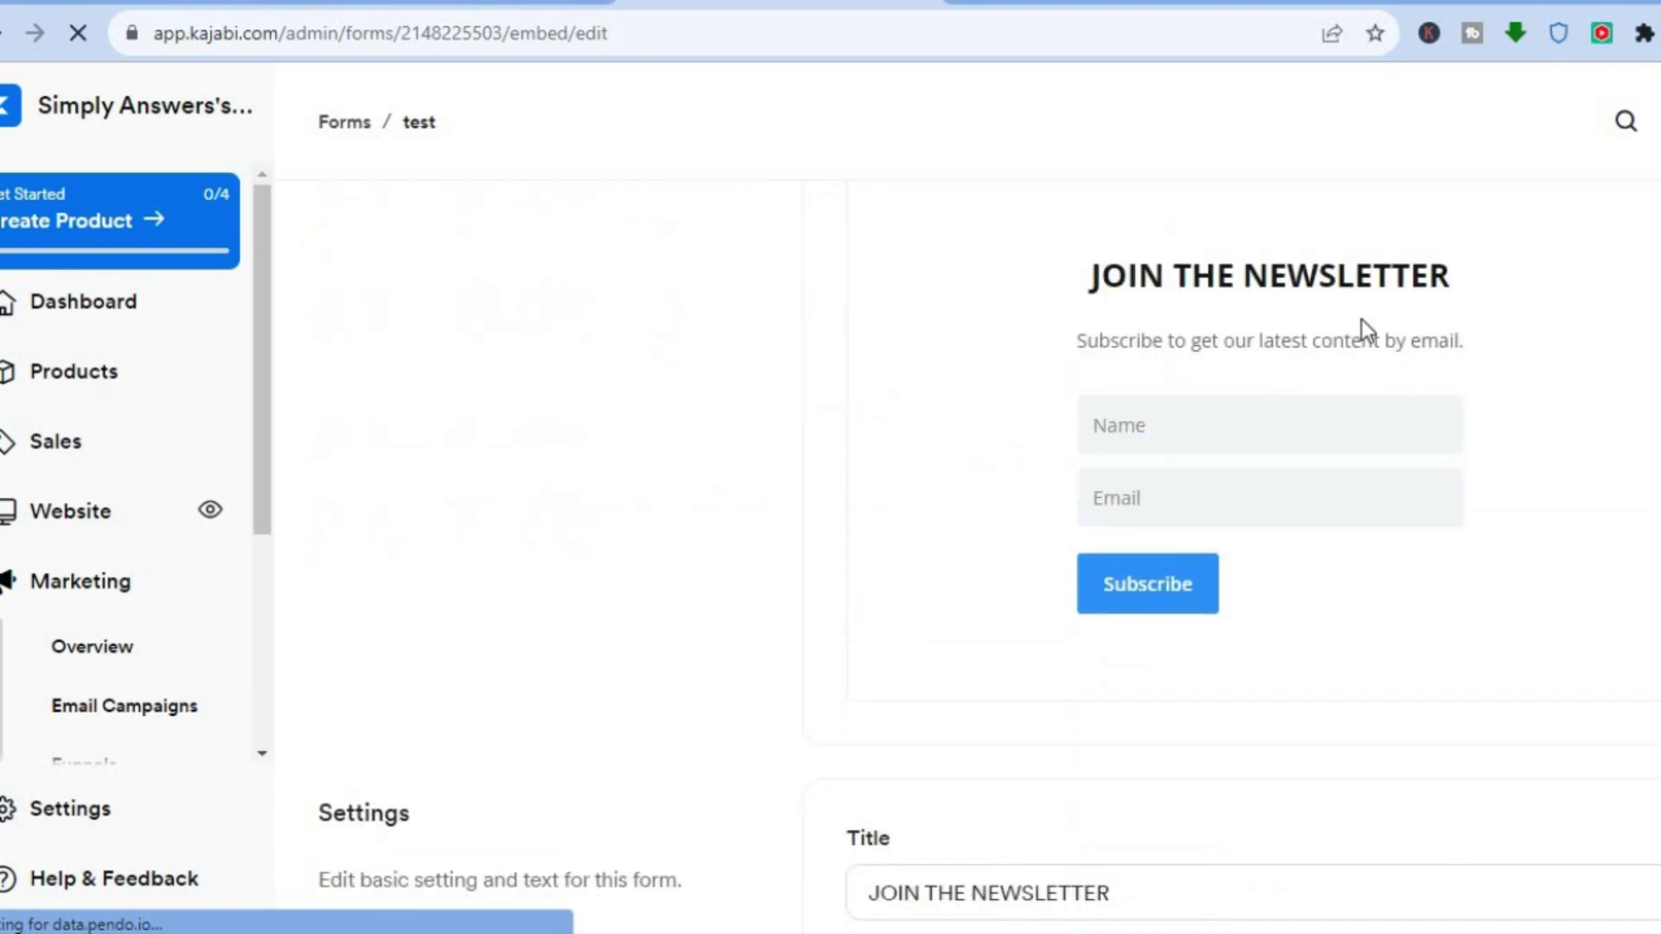
click(1159, 433)
scroll(1122, 519, down, 5)
scroll(1122, 519, up, 1)
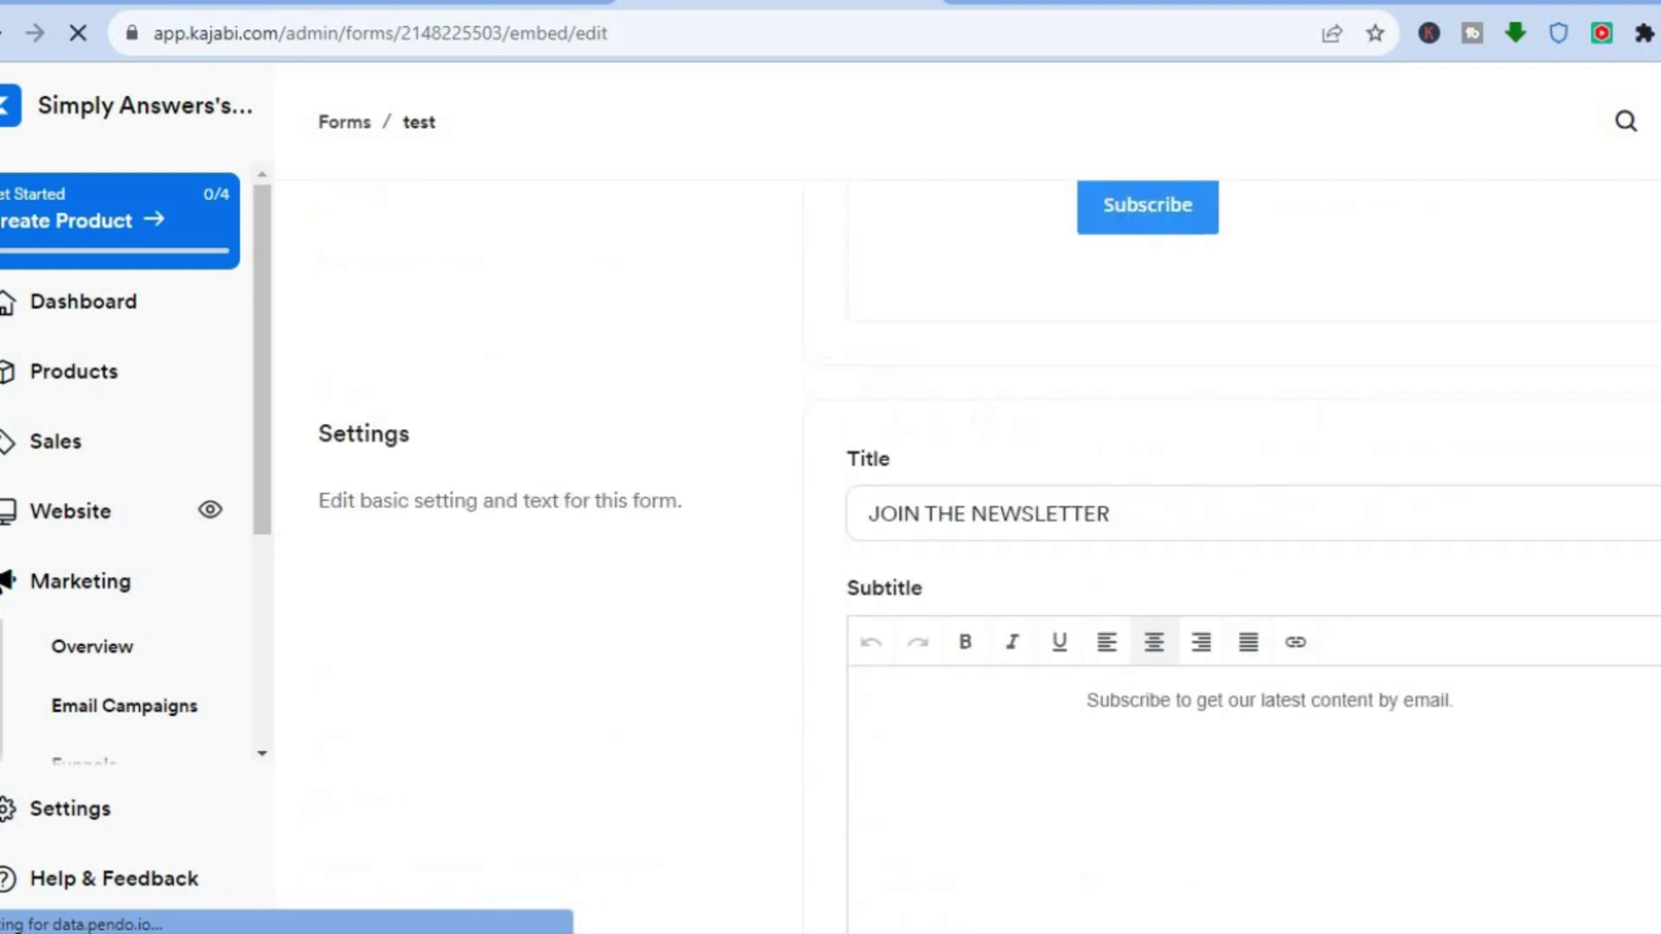
click(1120, 517)
scroll(1228, 554, down, 6)
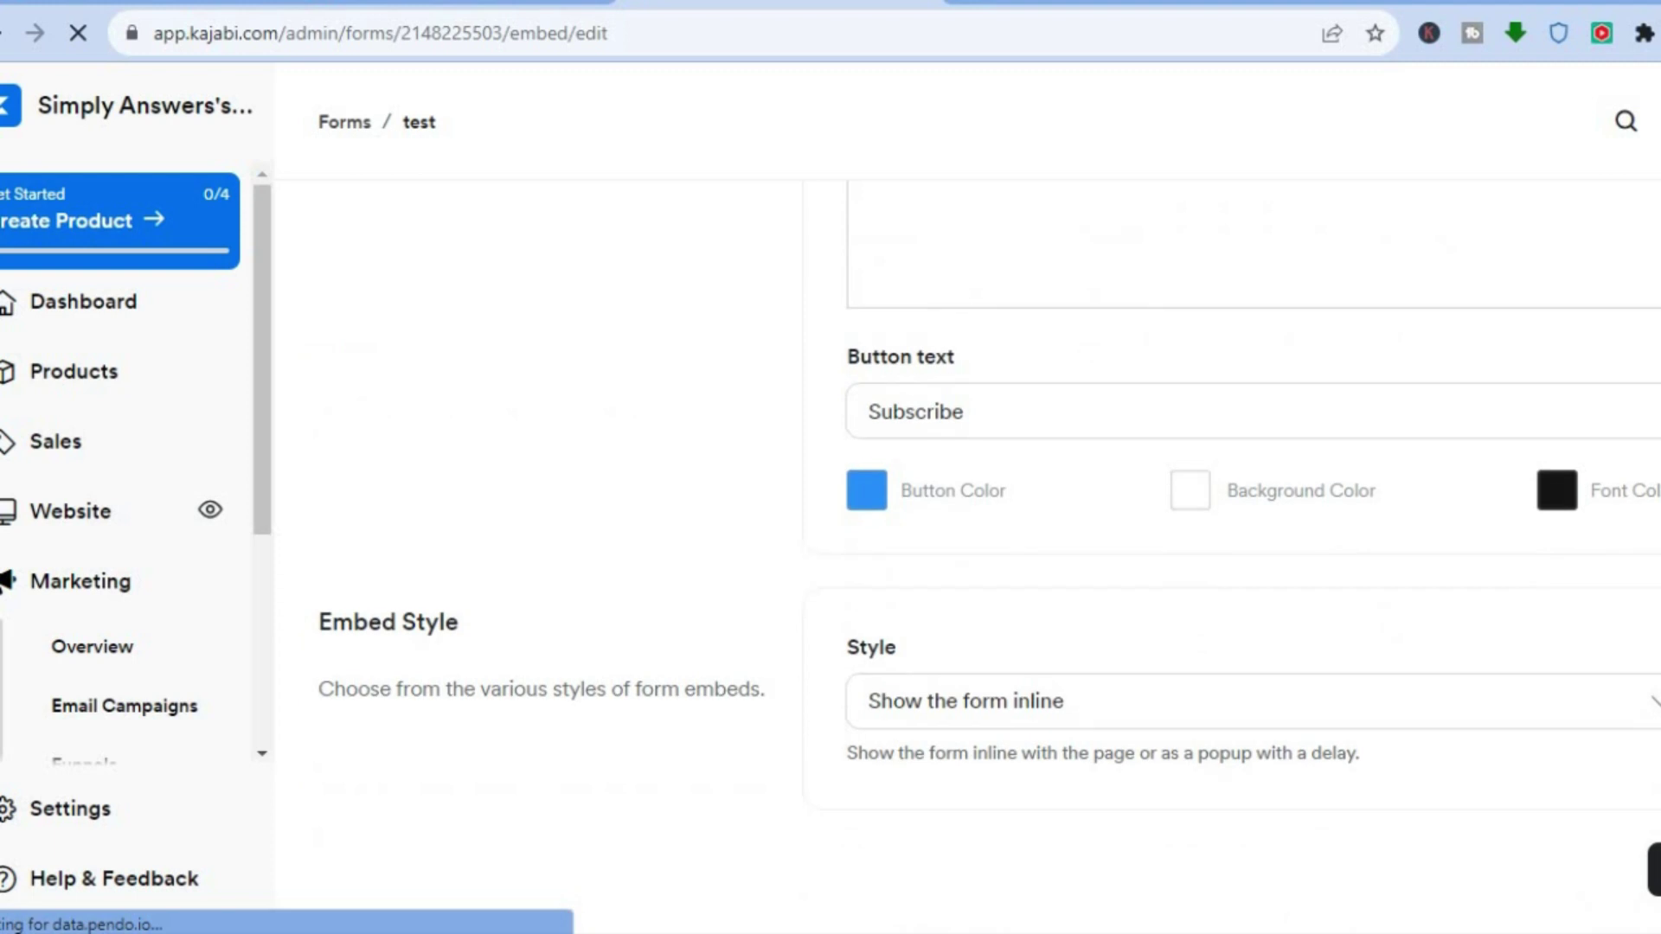
scroll(988, 612, up, 5)
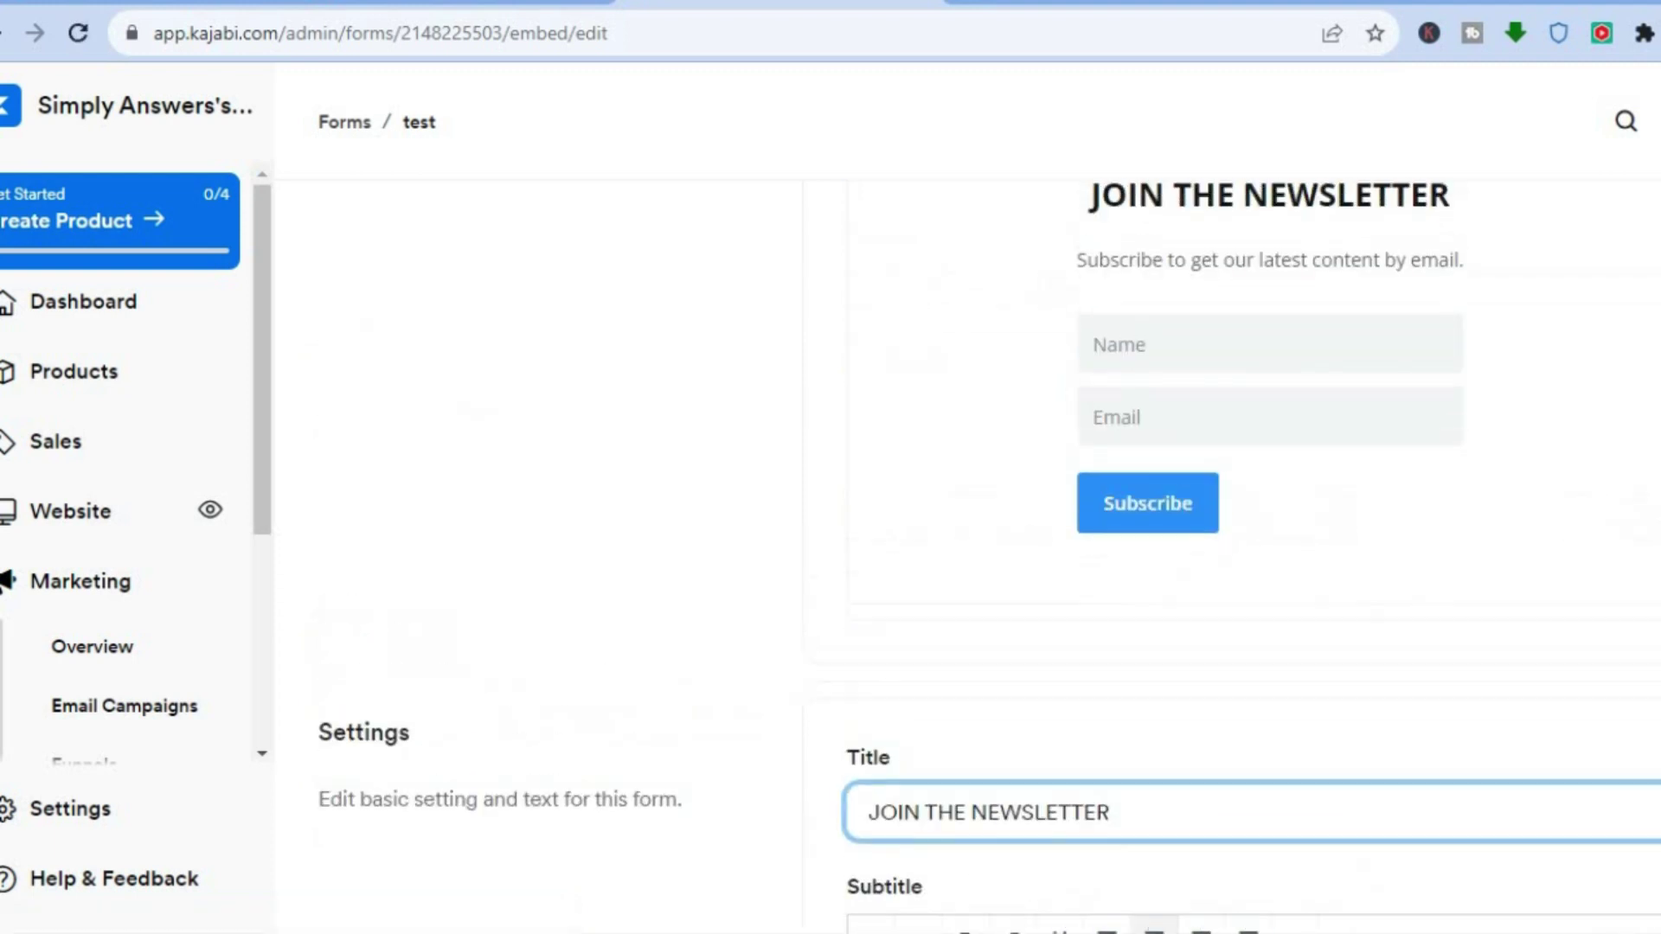
scroll(702, 443, up, 5)
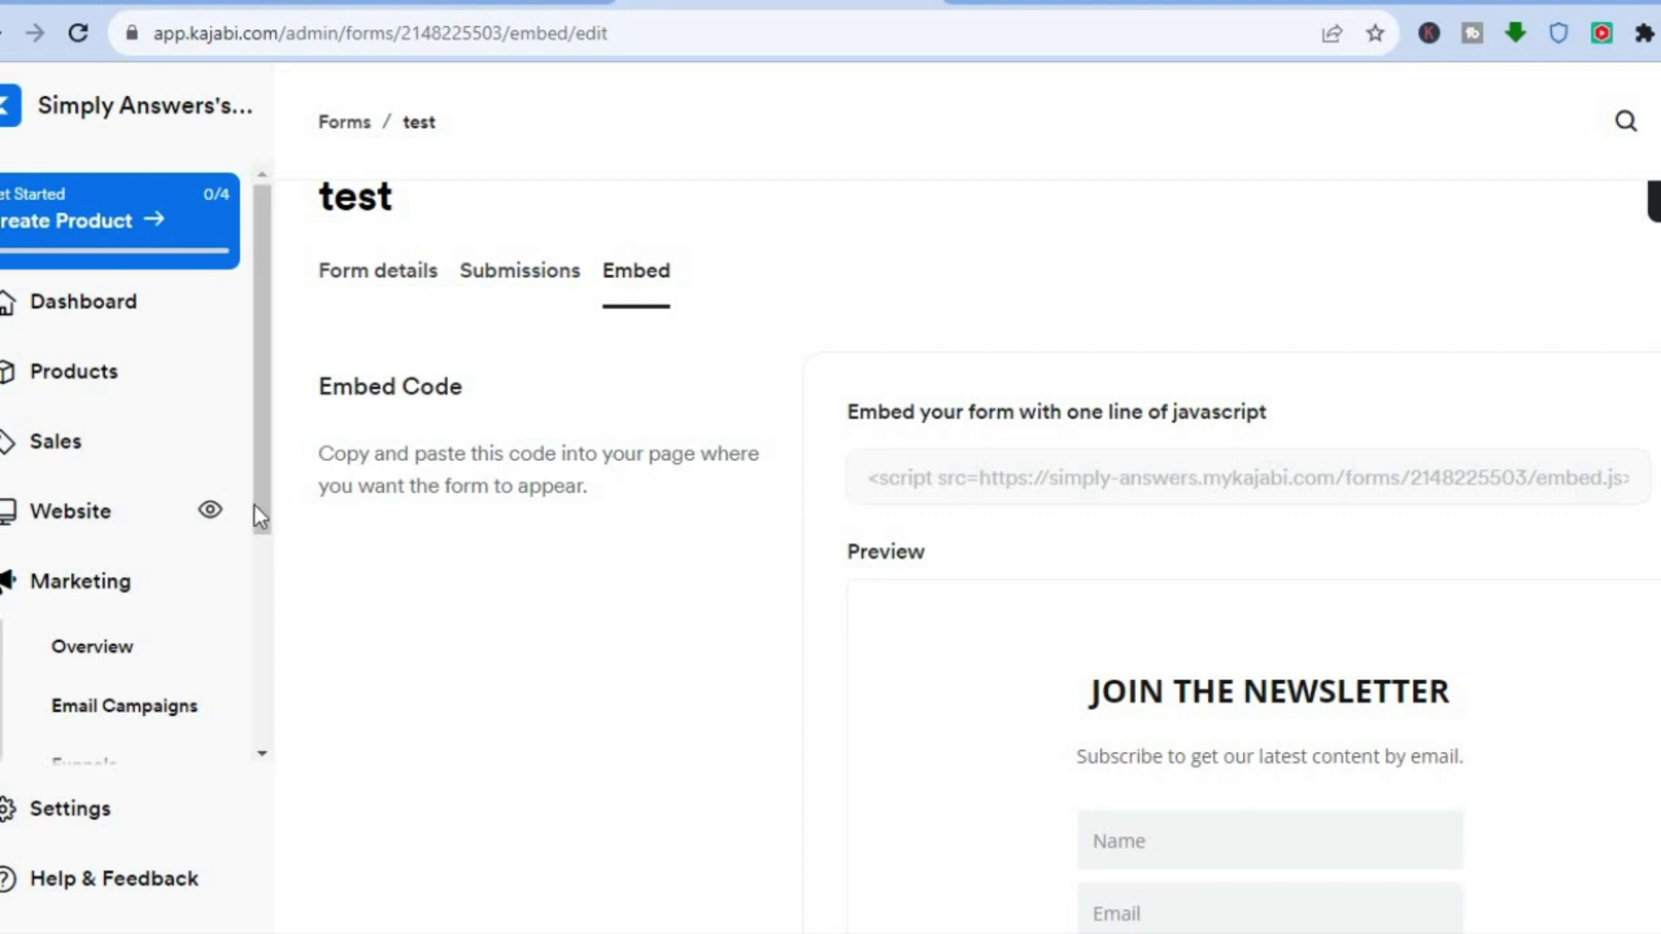
Open the analytics section and look through its available reports, from net revenue to affiliates.
drag(256, 509, 262, 718)
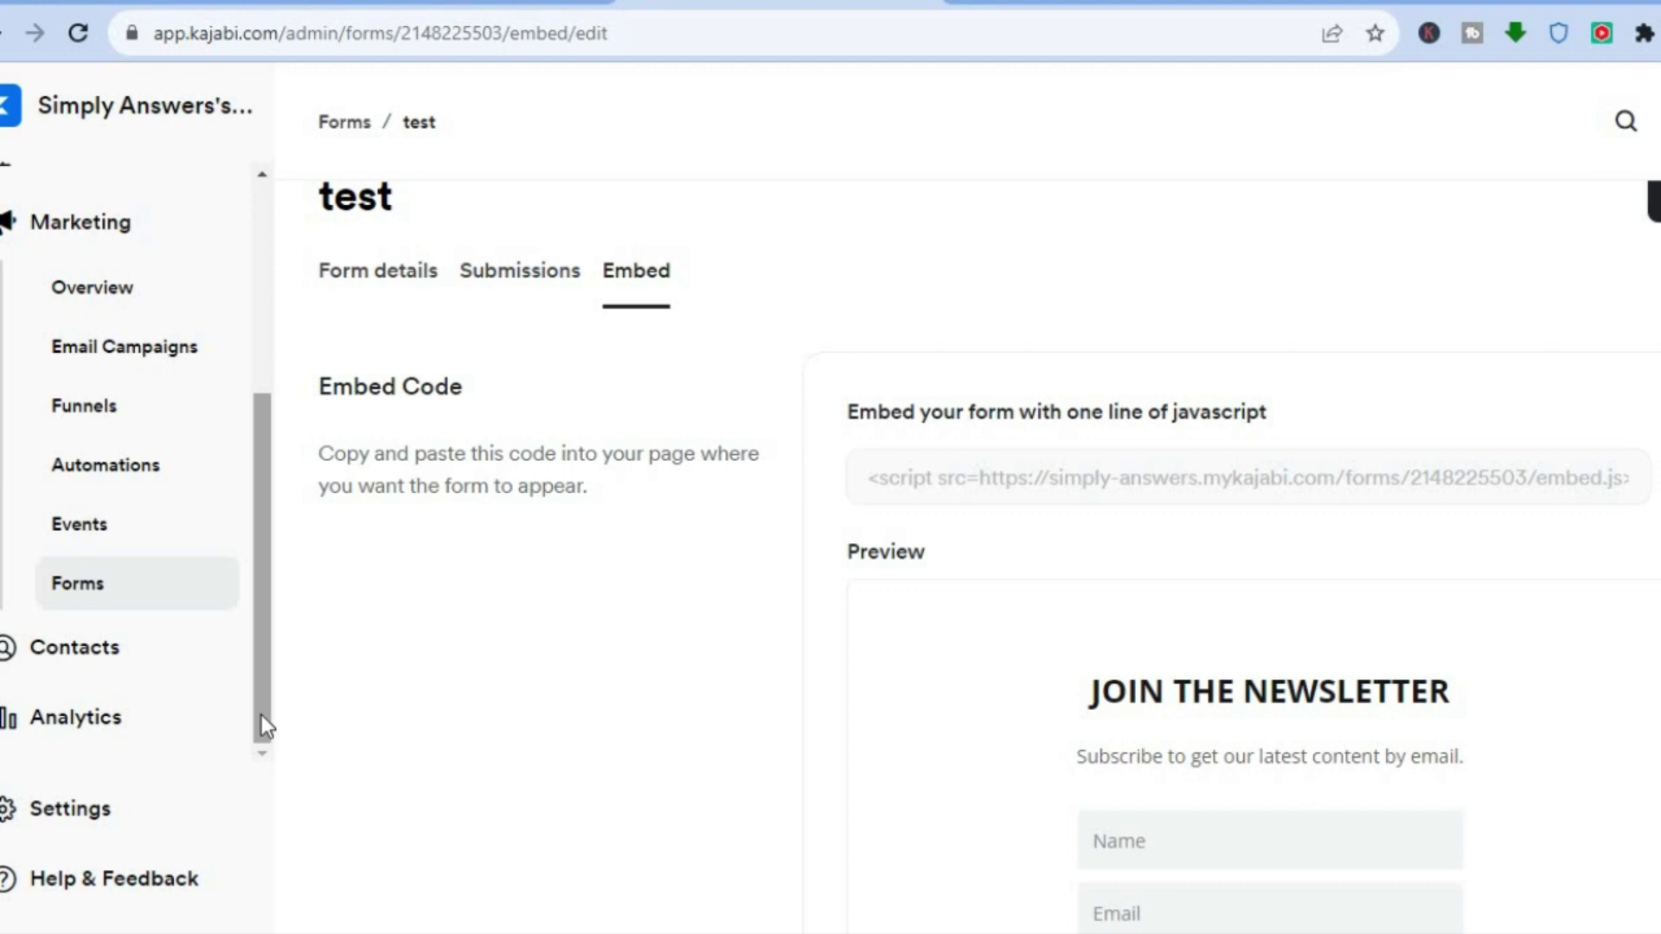
click(108, 731)
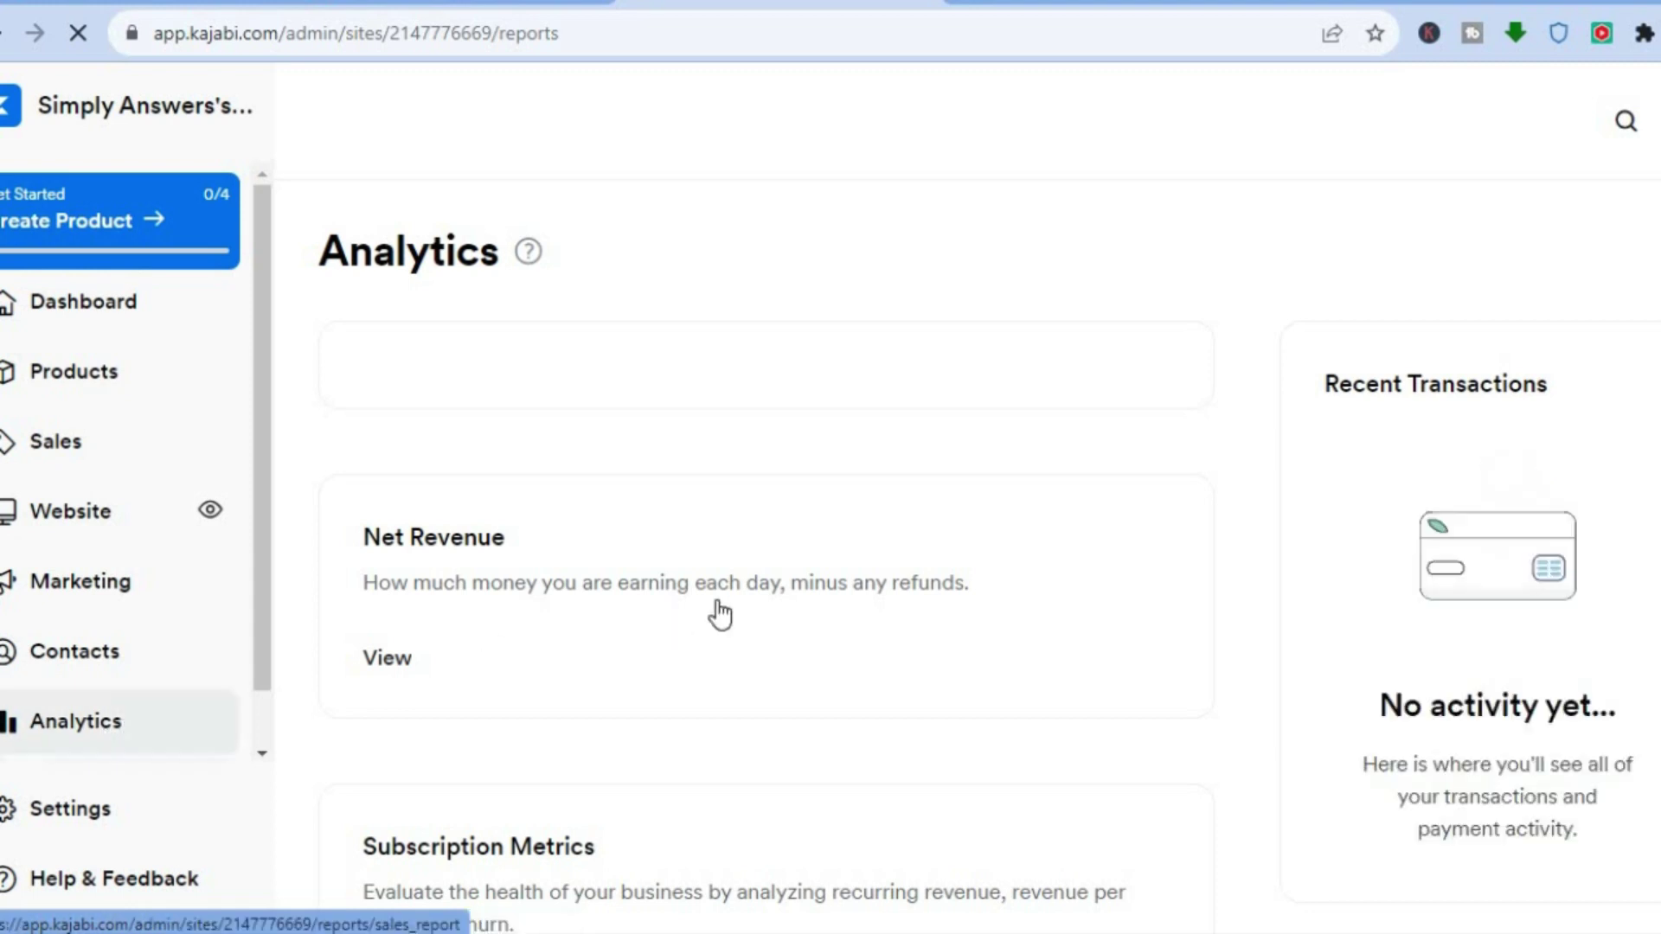
scroll(765, 554, down, 5)
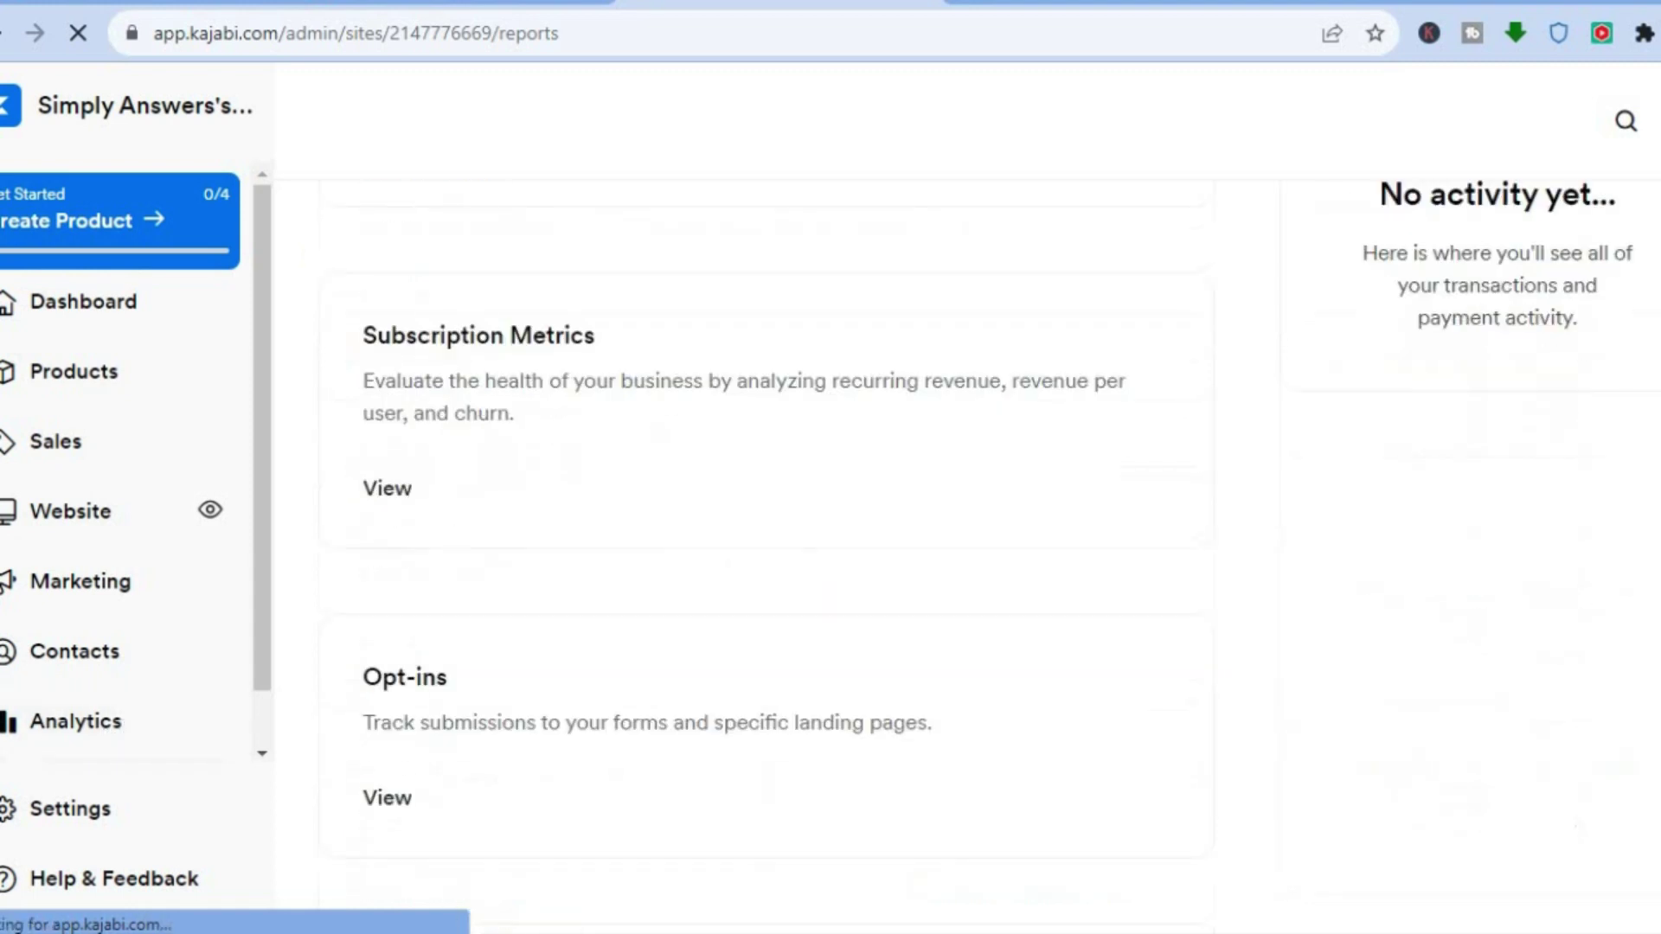
scroll(766, 553, down, 8)
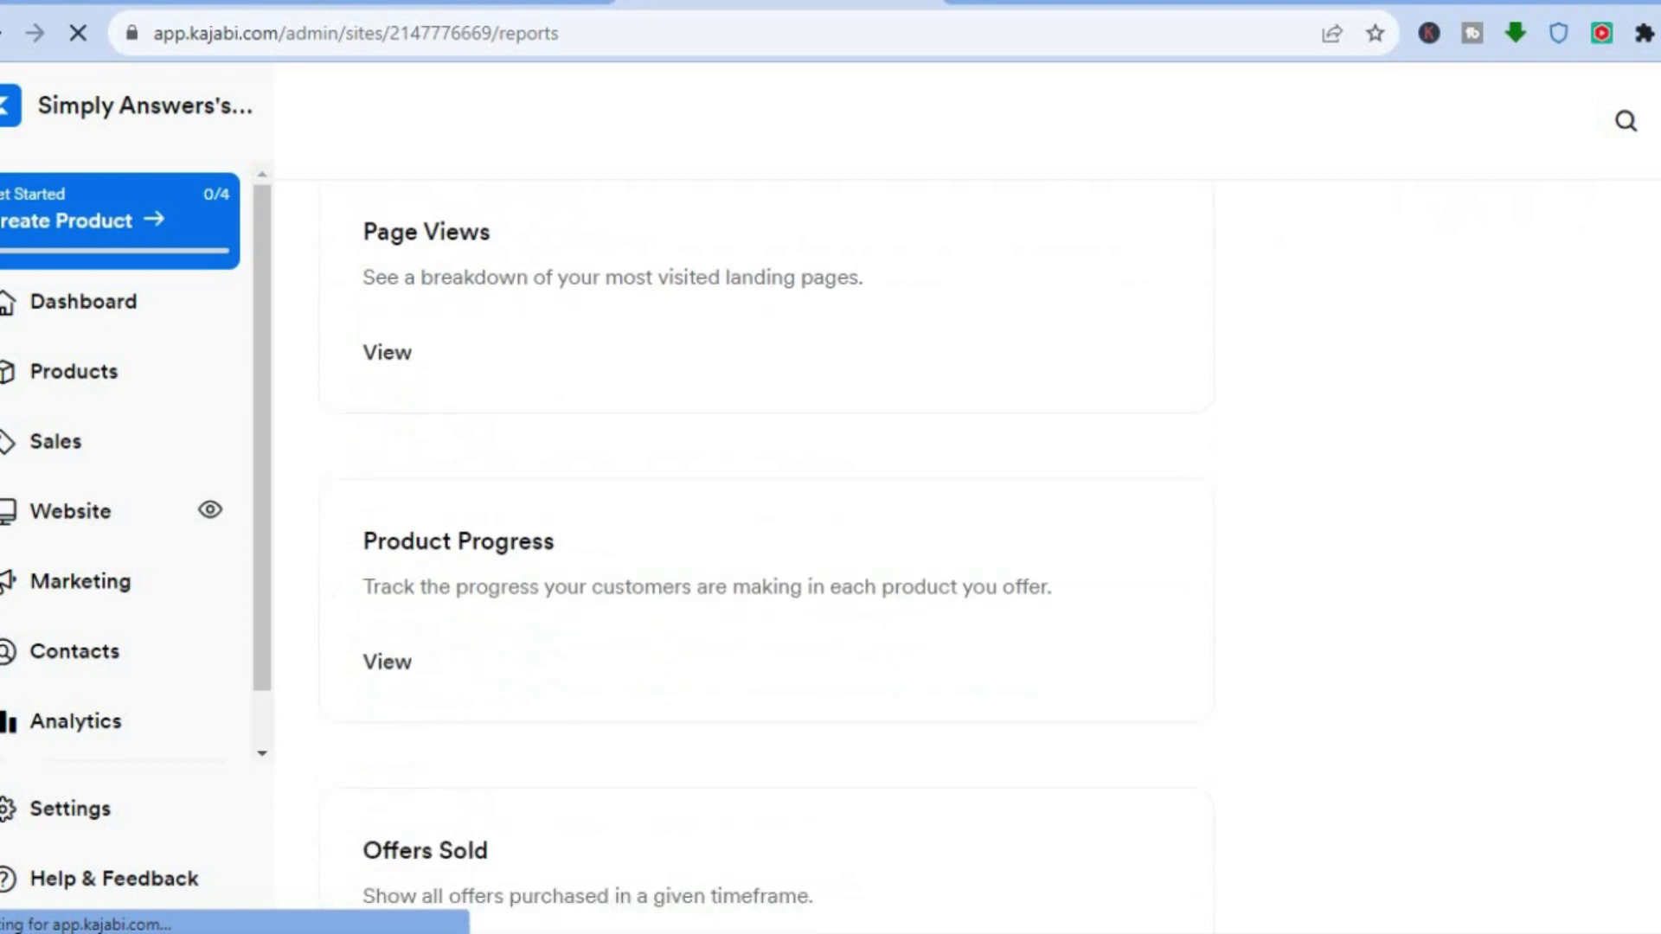
scroll(765, 553, down, 5)
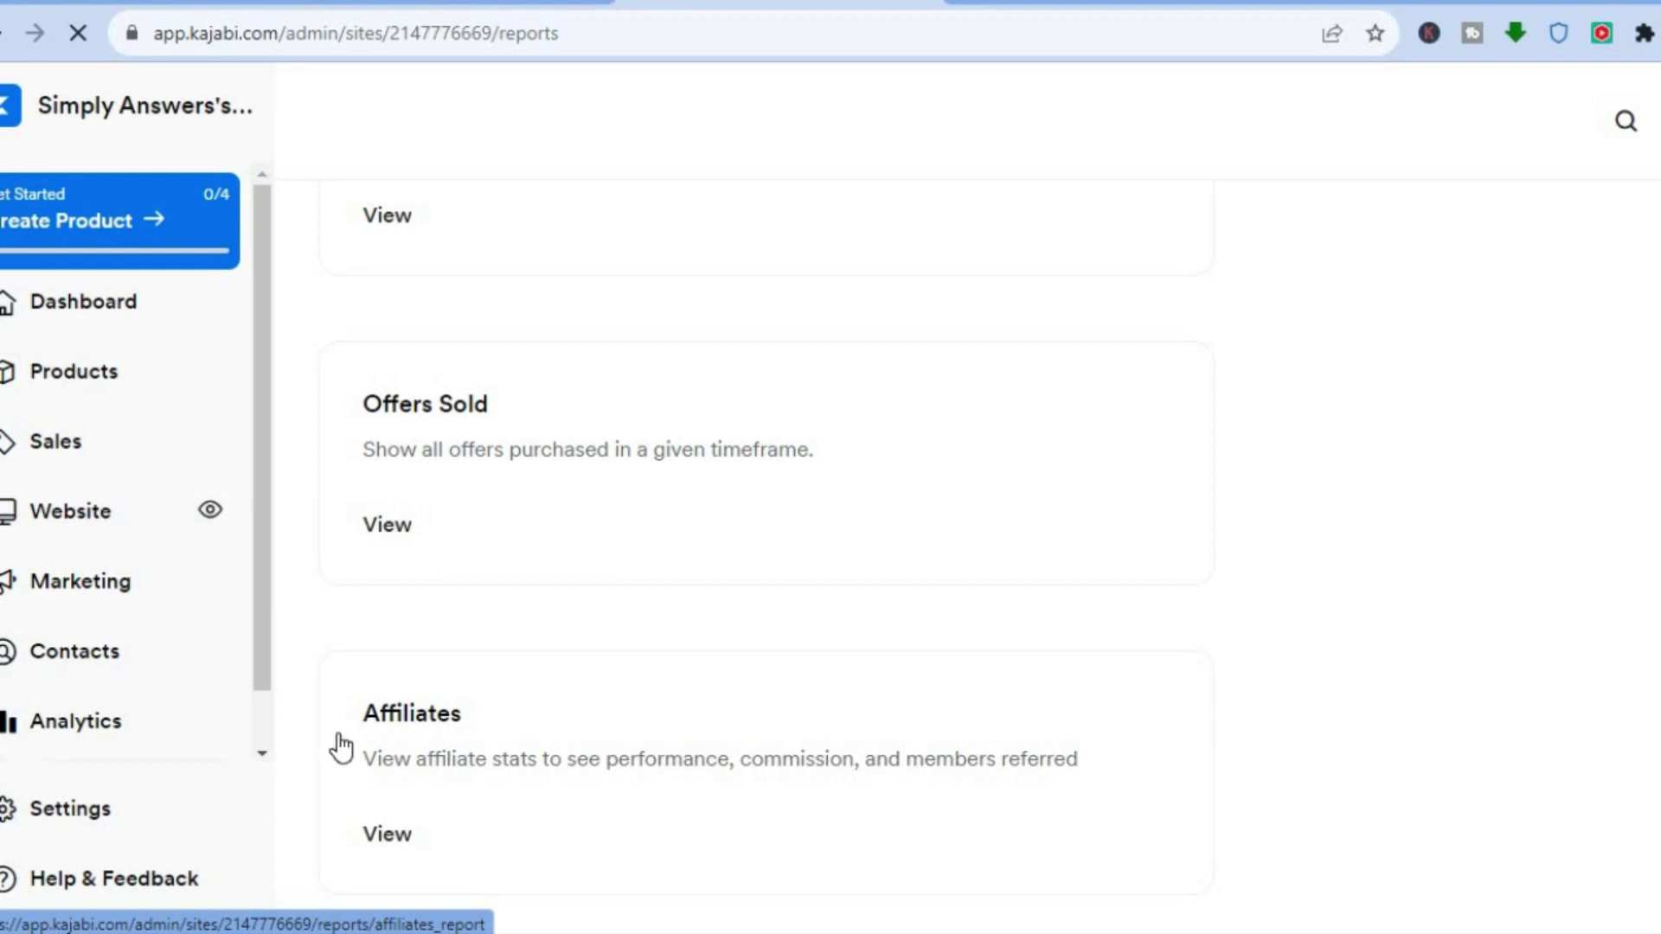
scroll(256, 666, down, 1)
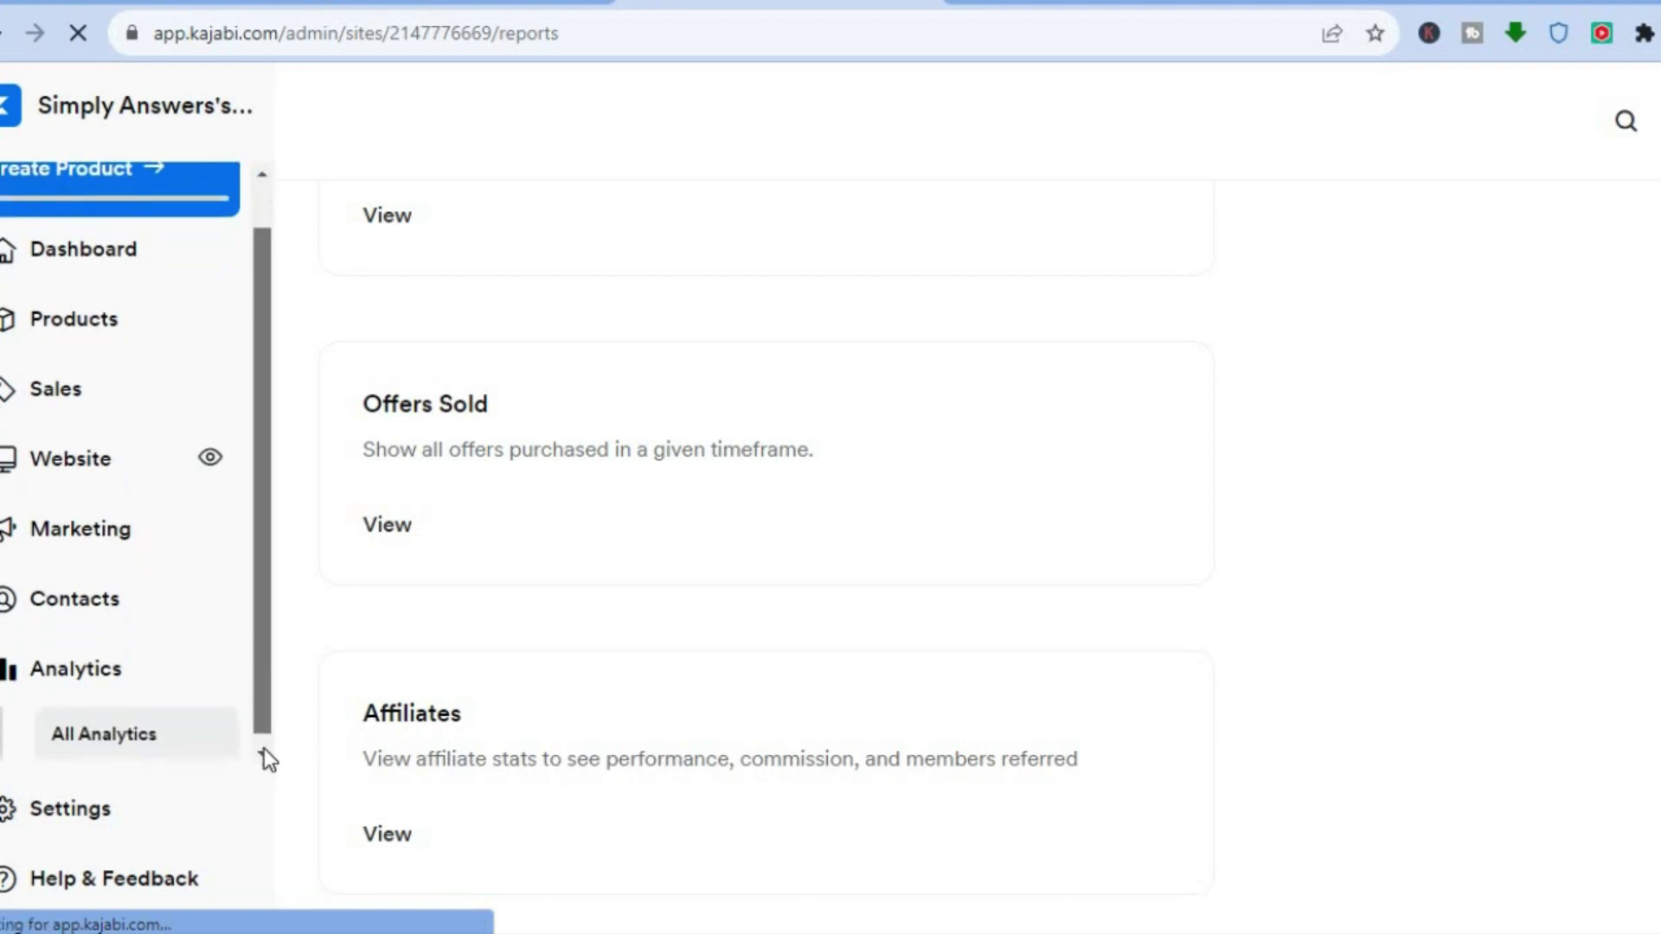